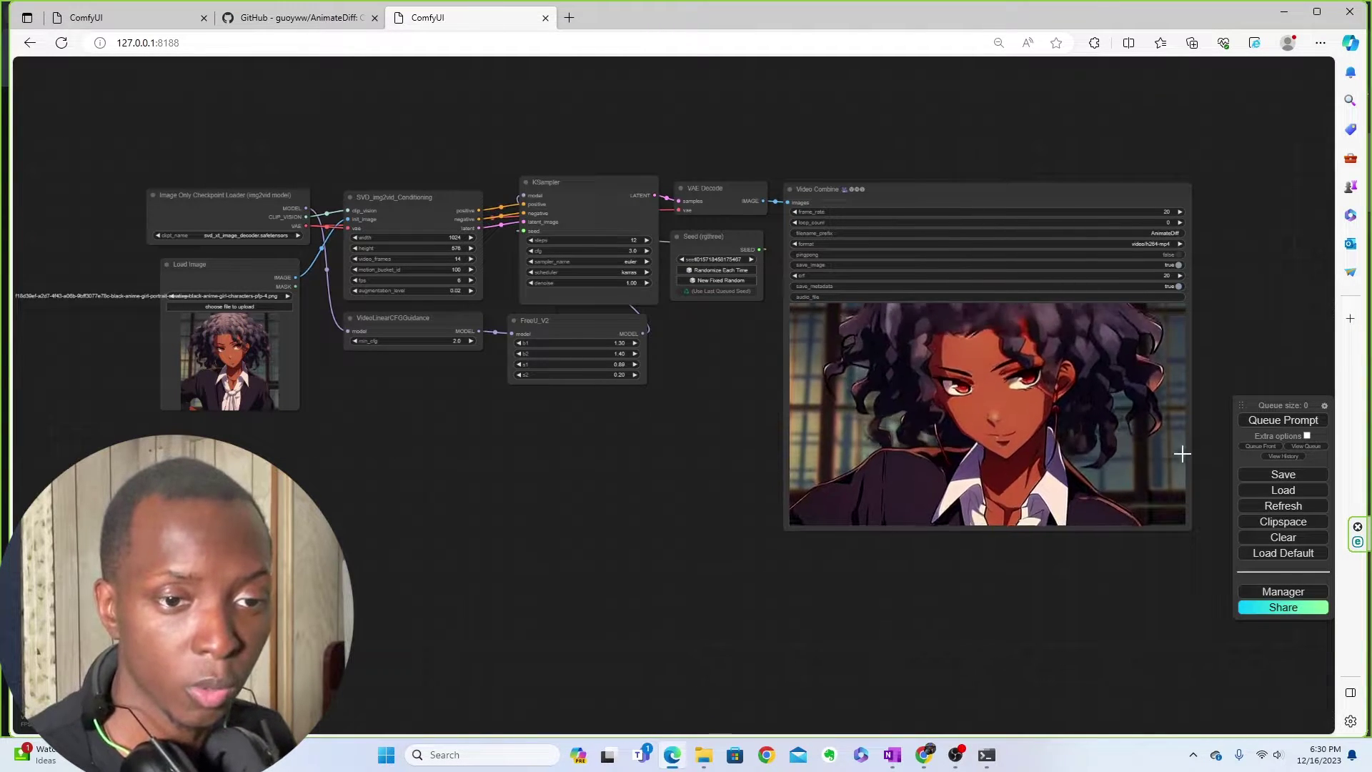
- Turn on Enable Dev mode Options in the settings and save the workflow in API format as "anime girl.json"
left_click(1325, 406)
left_click_drag(603, 355, 709, 358)
left_click(721, 353)
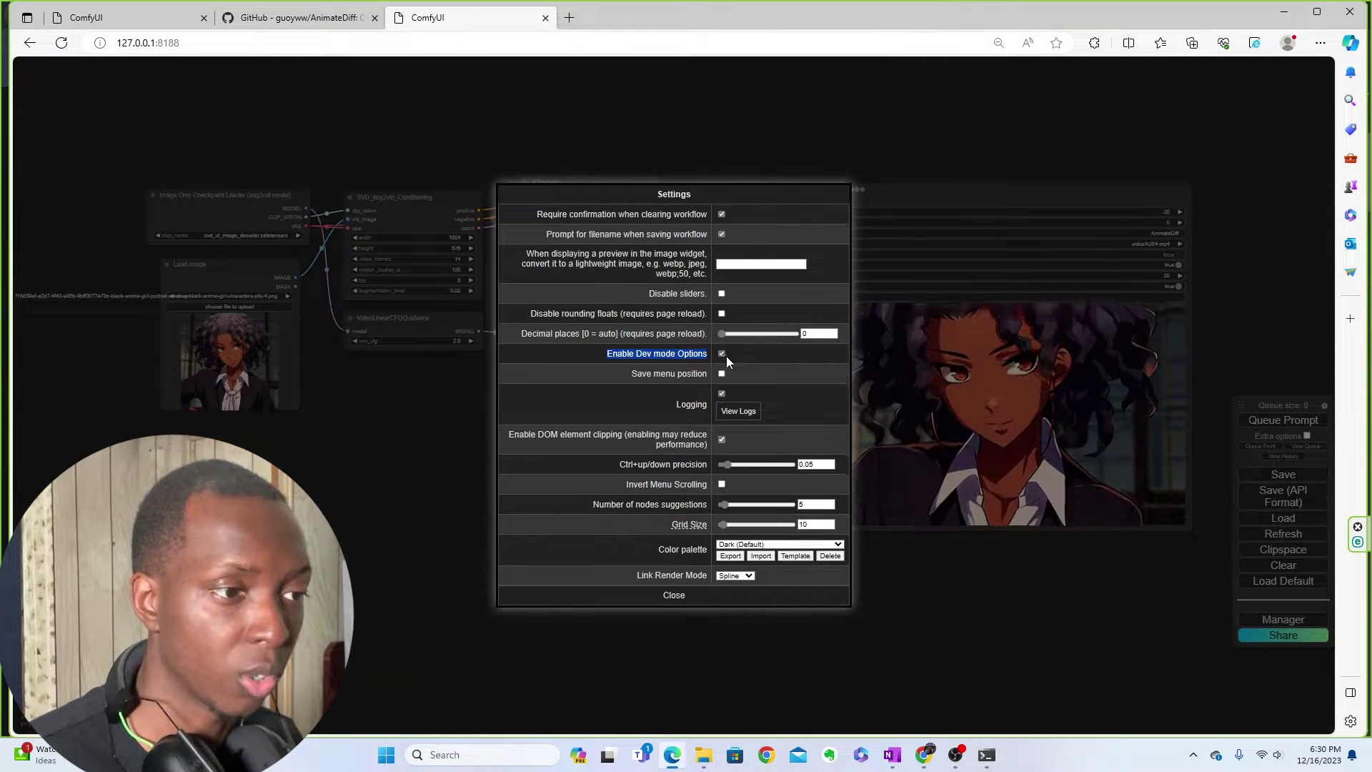
left_click(733, 598)
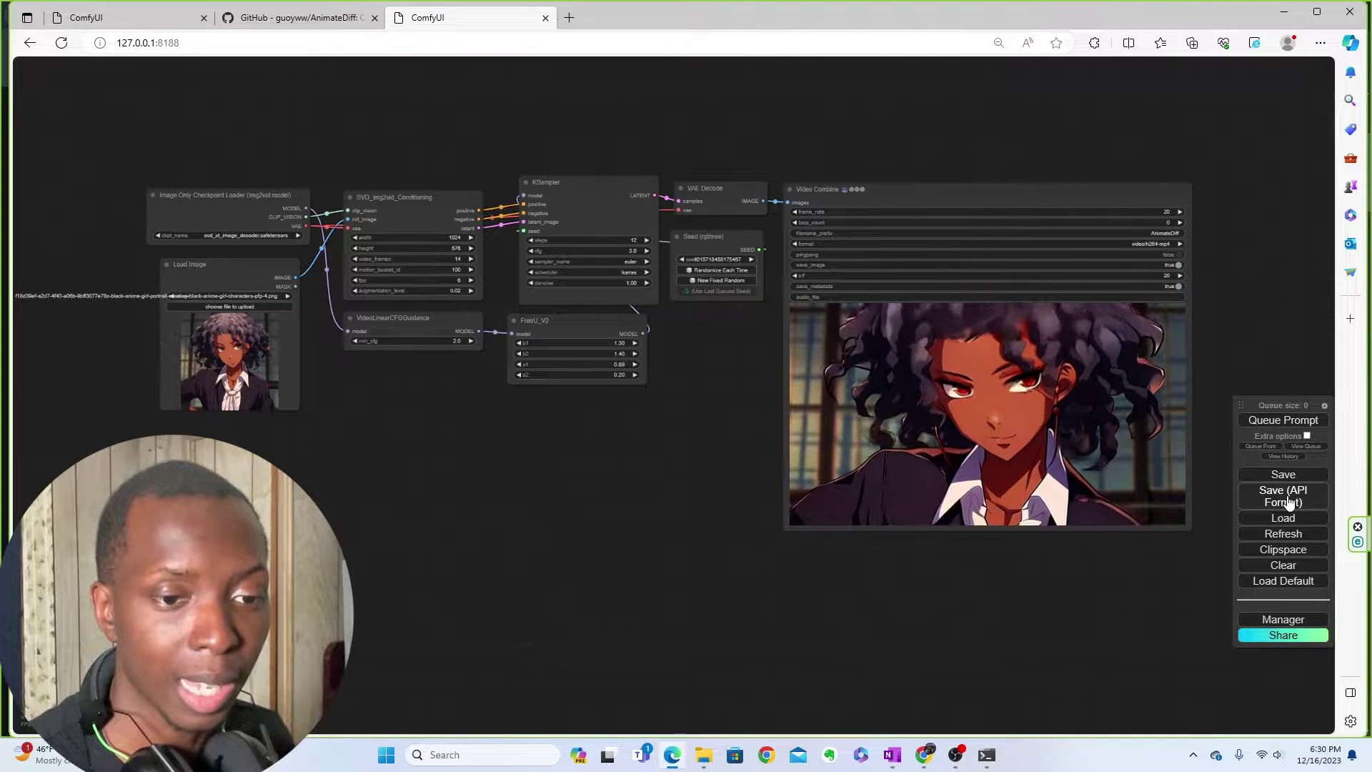
left_click(1286, 500)
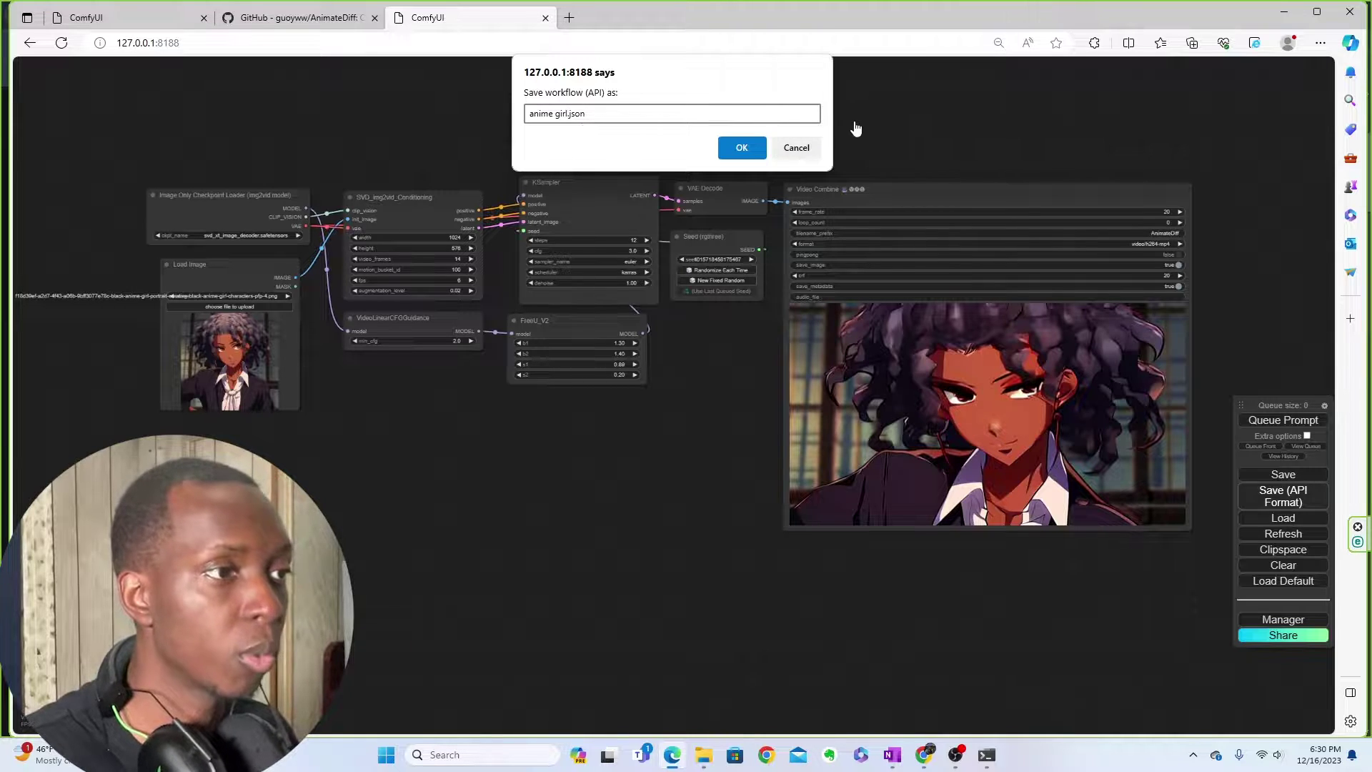
left_click(743, 153)
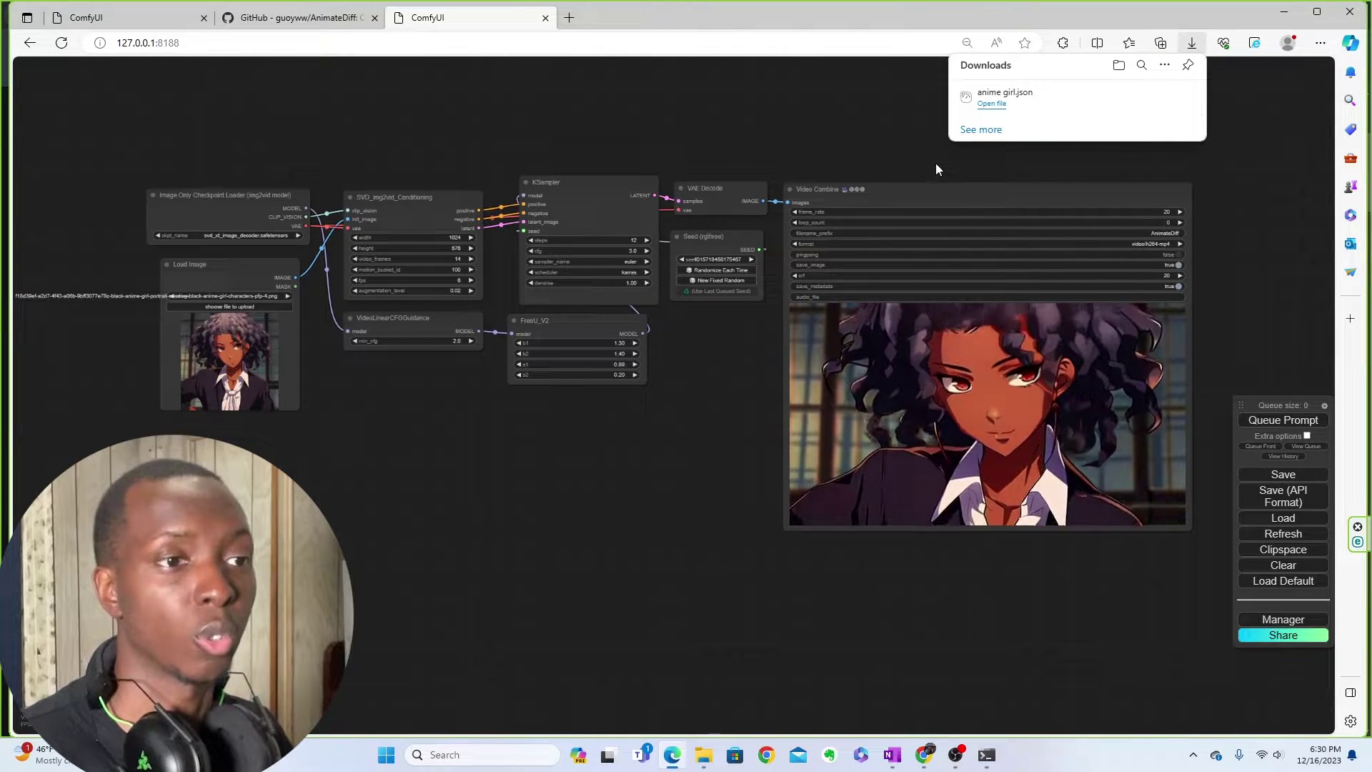
- Delete all nodes of the workflow from the canvas, one by one from Video Combine back to Load Image
left_click(939, 204)
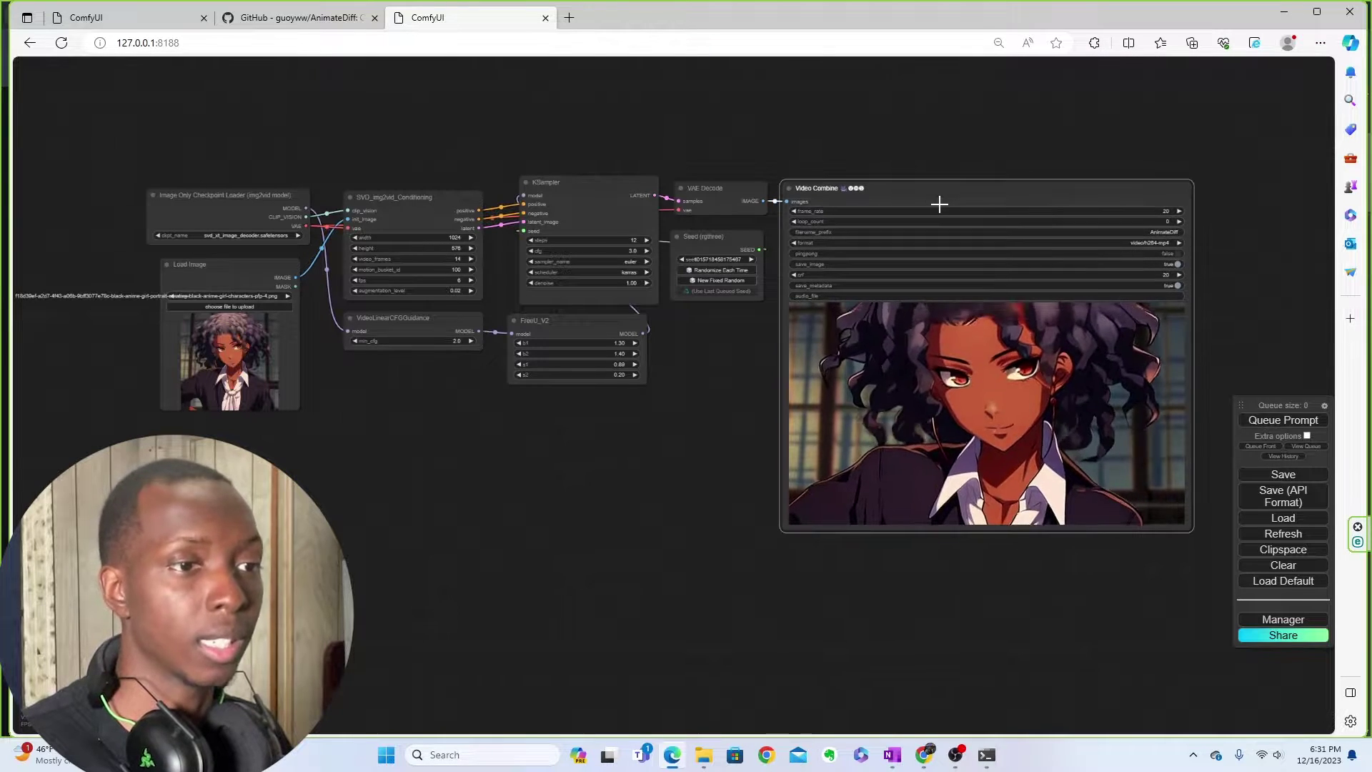
key("Delete")
left_click(741, 203)
key("Delete")
left_click(727, 257)
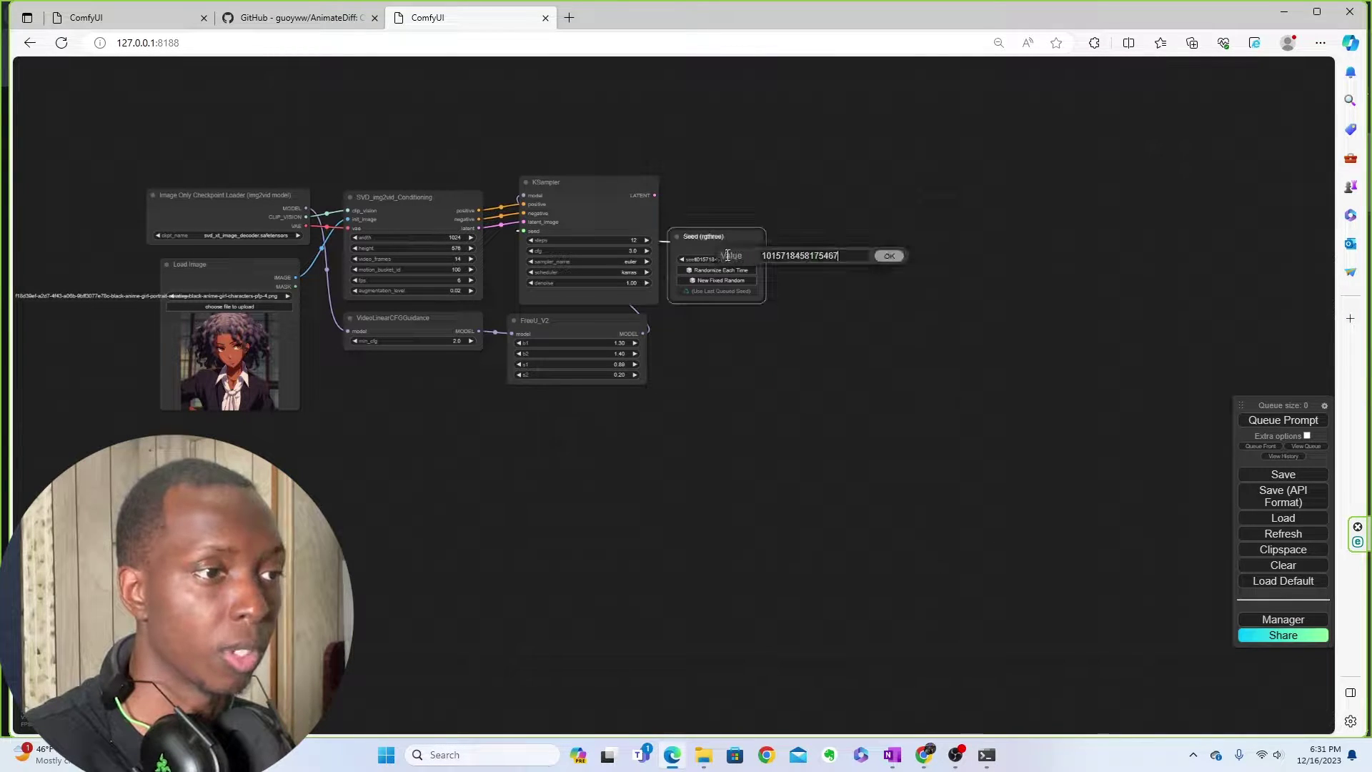
left_click(714, 232)
key("Delete")
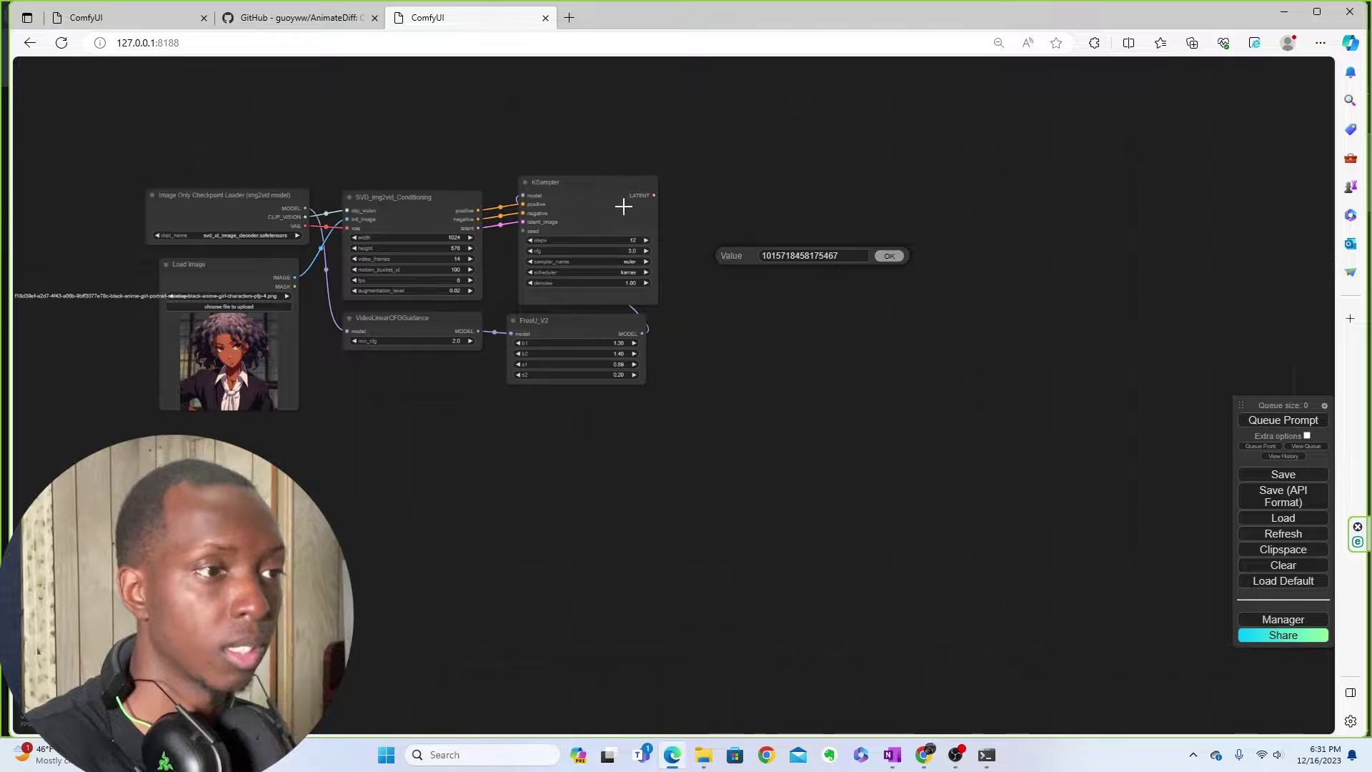
left_click(621, 204)
key("Delete")
left_click(581, 319)
key("Delete")
left_click(461, 328)
key("Delete")
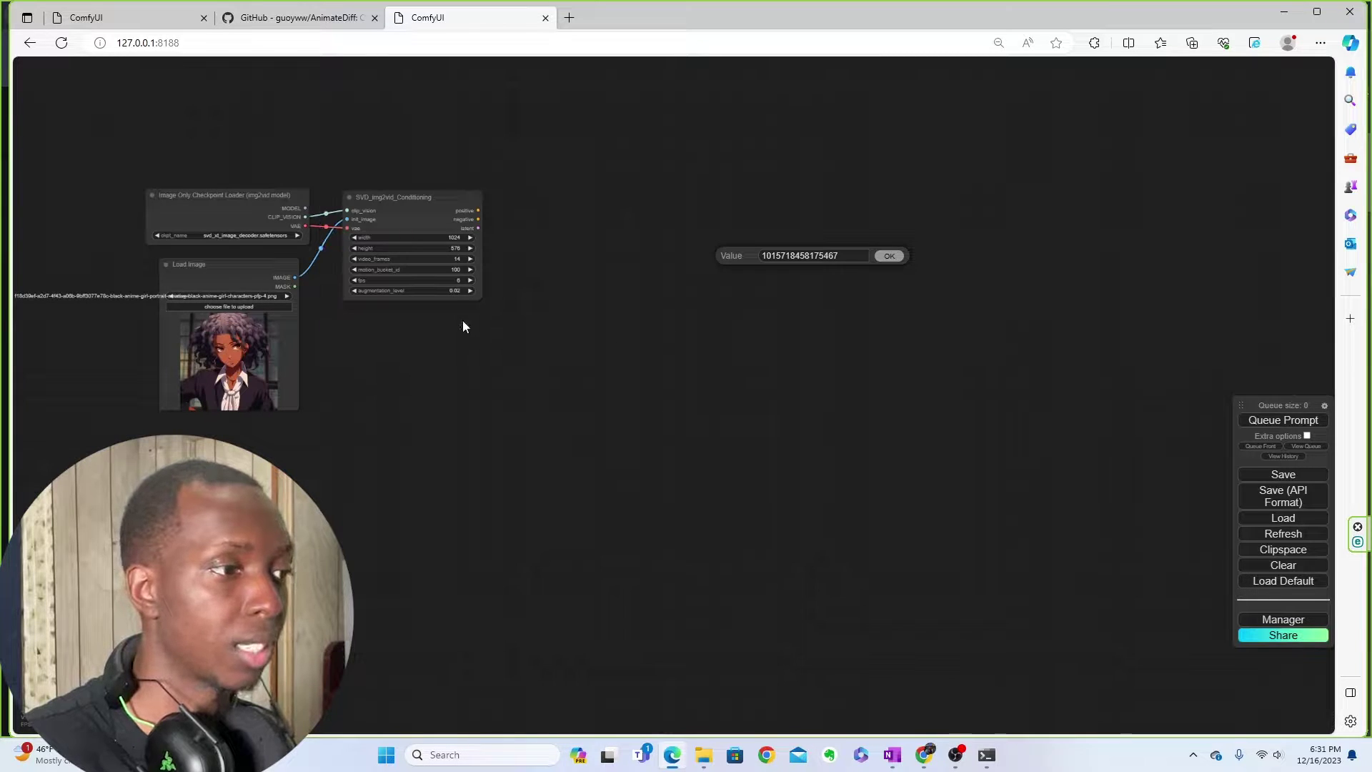
left_click(450, 228)
key("Delete")
left_click(300, 207)
key("Delete")
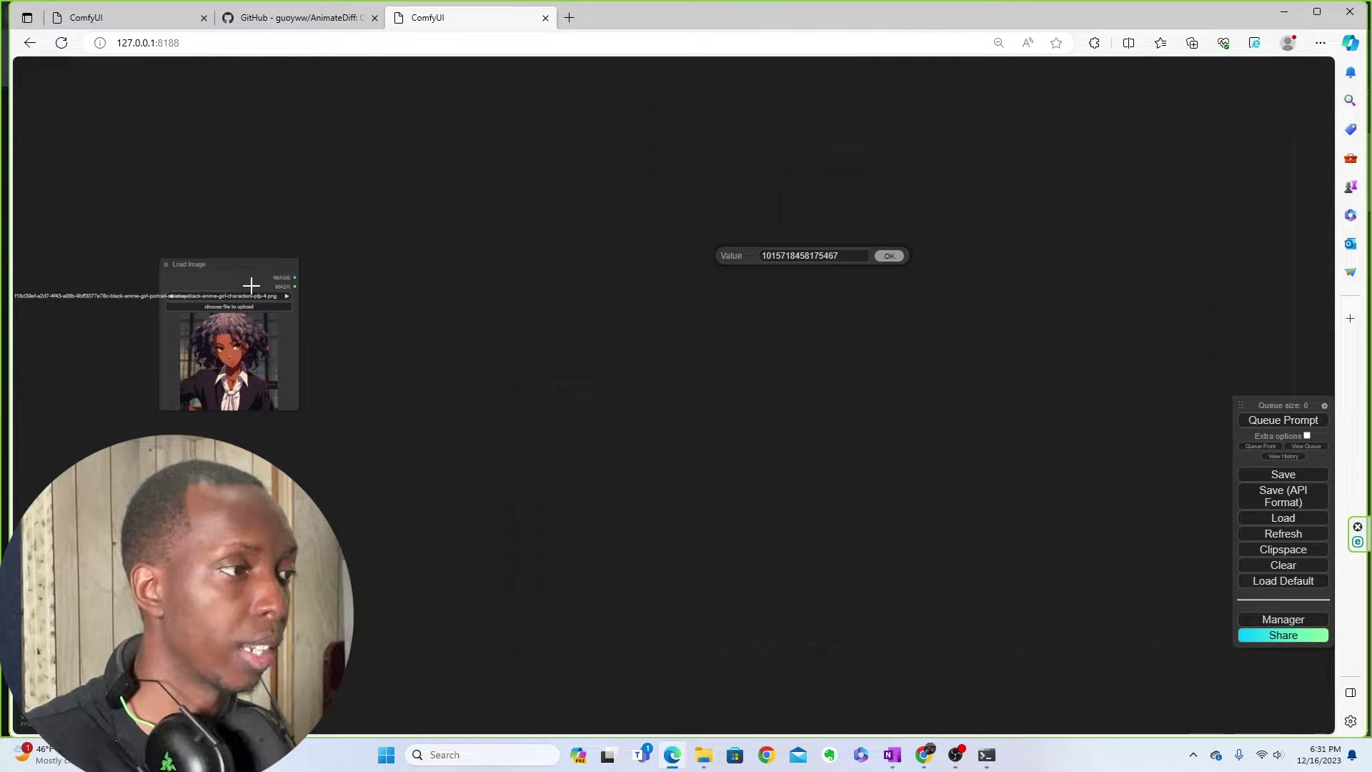
left_click(254, 286)
key("Delete")
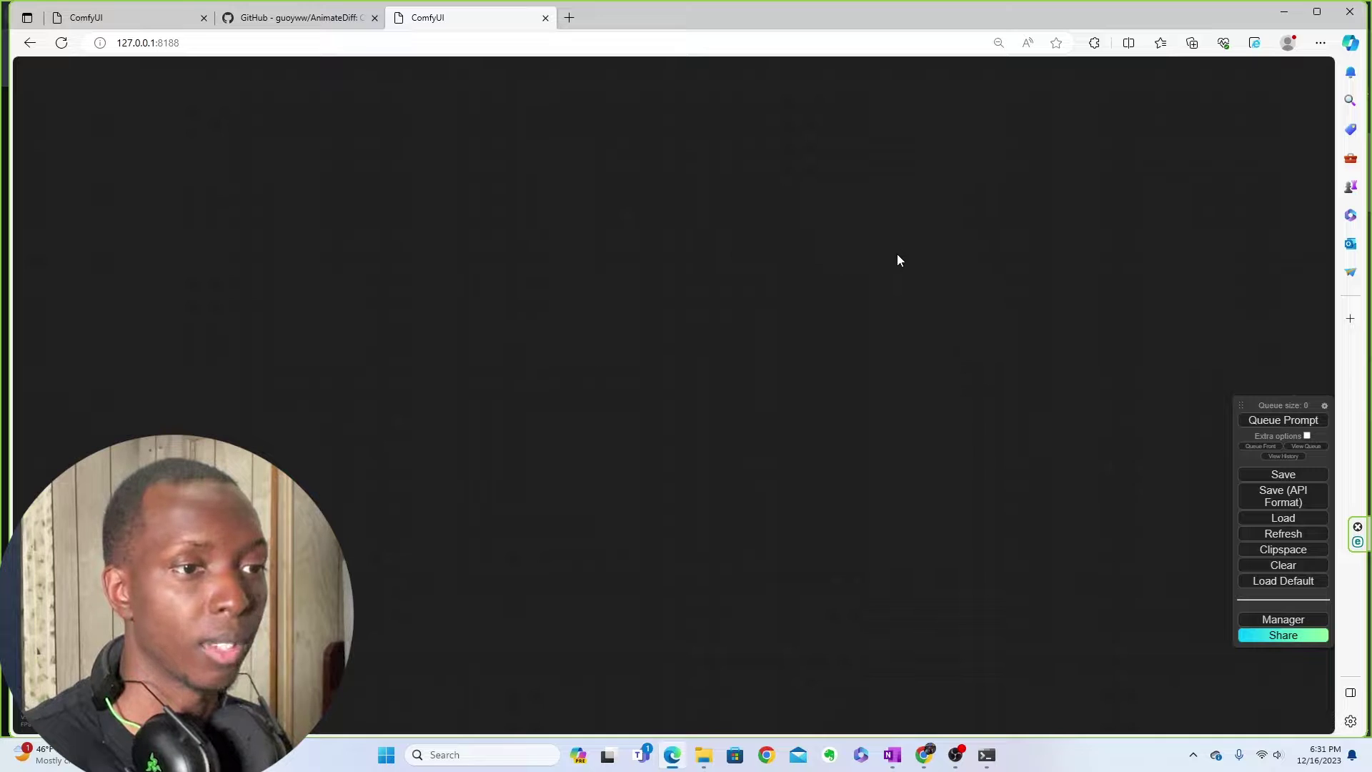
- Load the saved "anime girl" JSON workflow from the Downloads folder onto the canvas
left_click(1279, 520)
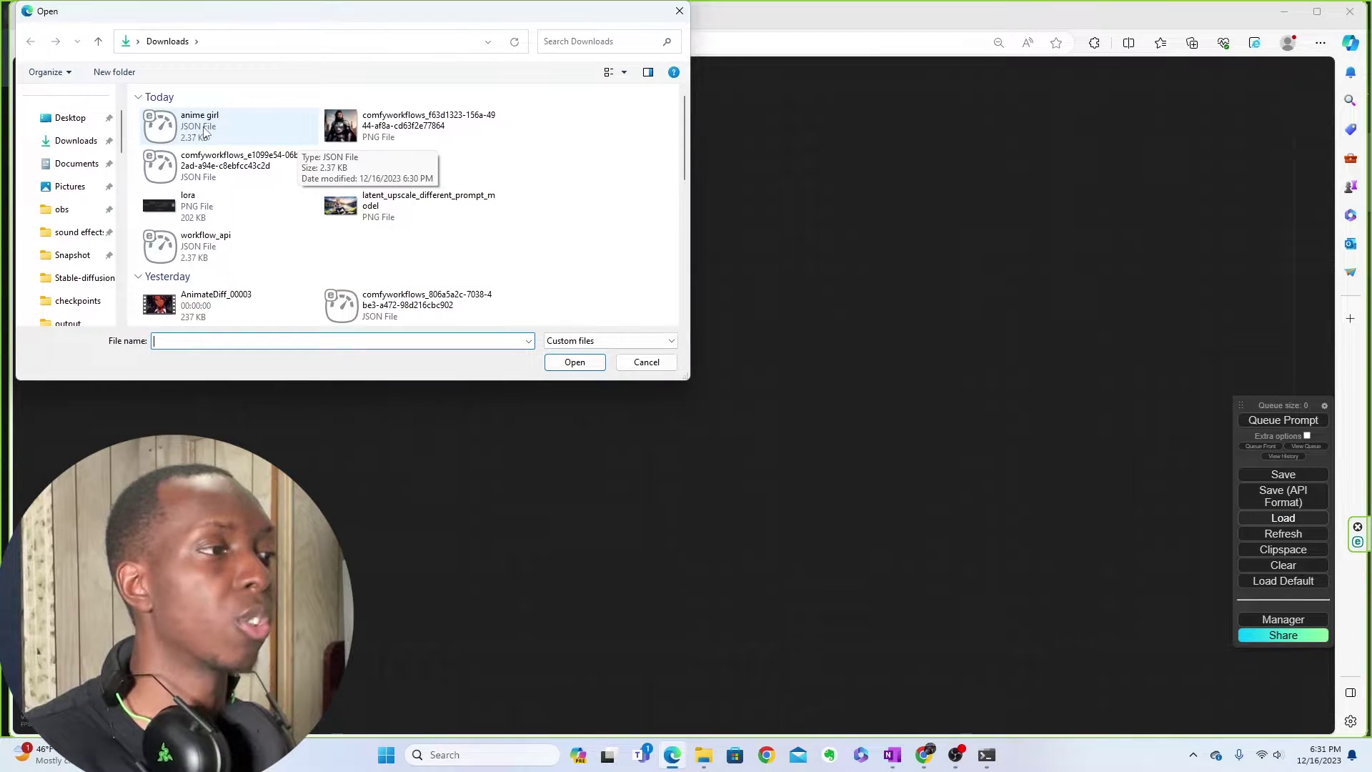
double_click(238, 128)
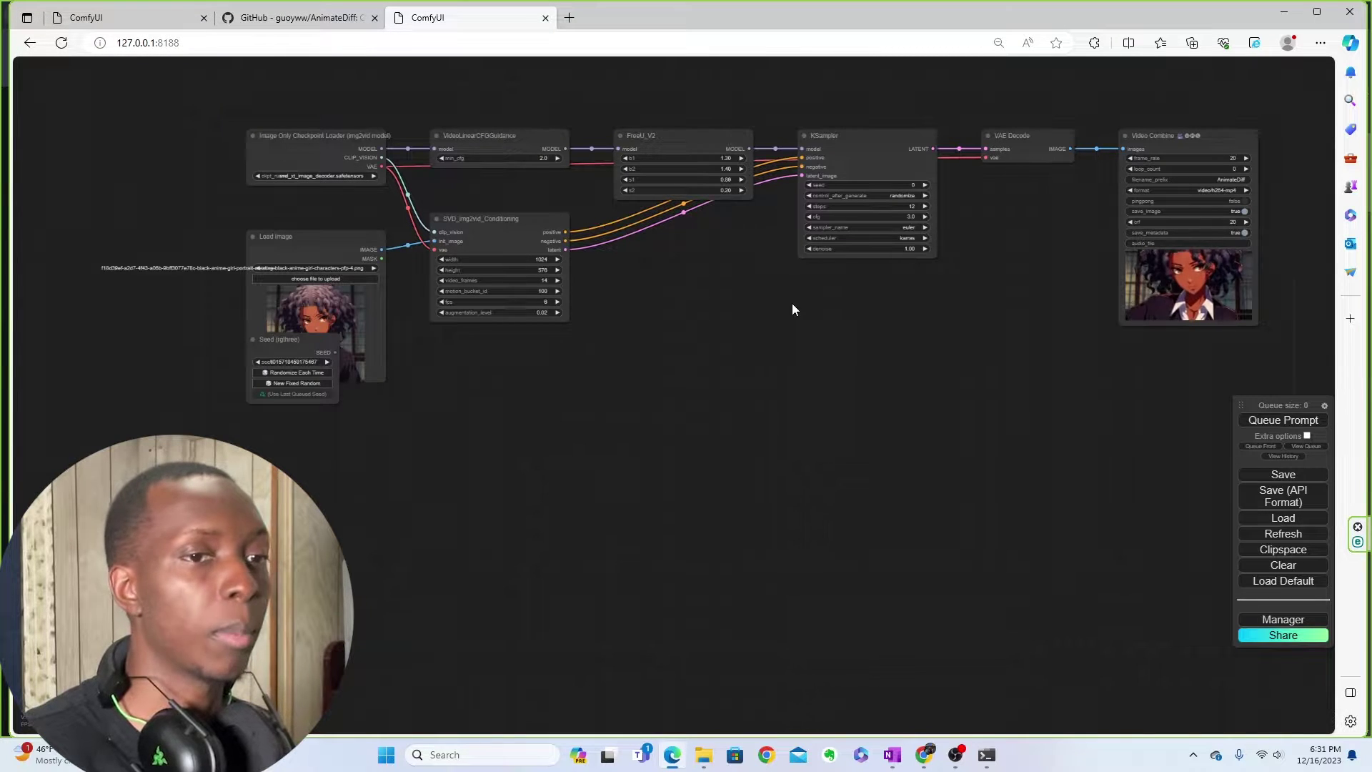
left_click_drag(792, 302, 696, 365)
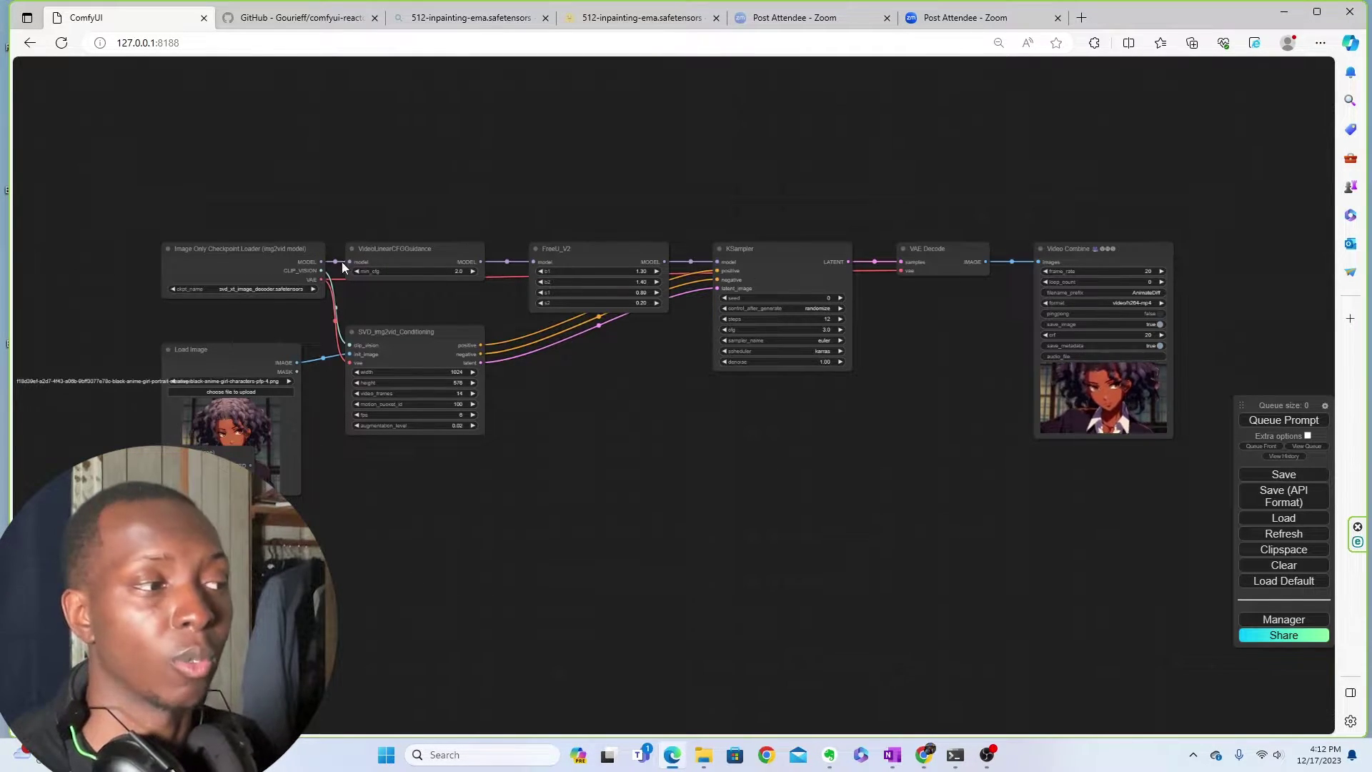
- Pull the Seed (rgthree) node out from over Load Image and move it below the KSampler node
key("ctrl+v")
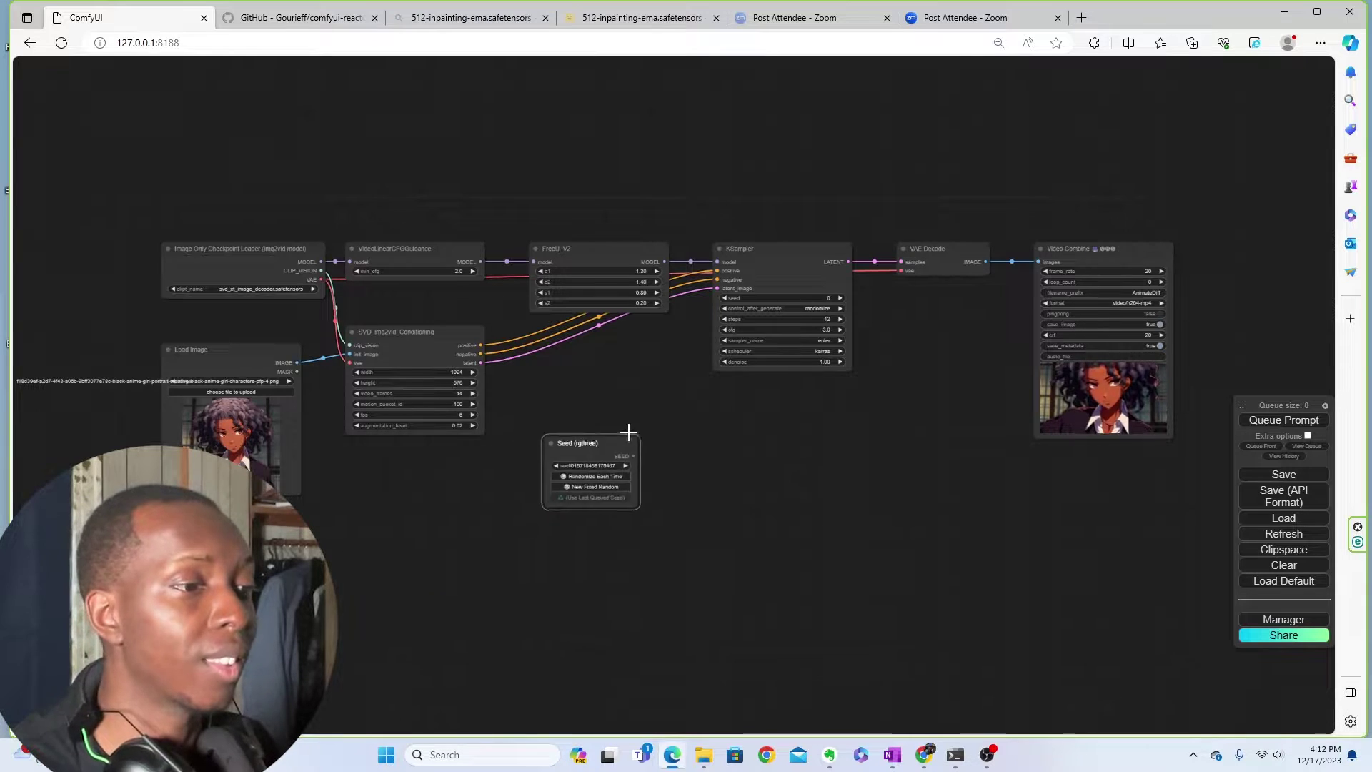
left_click_drag(605, 437, 840, 391)
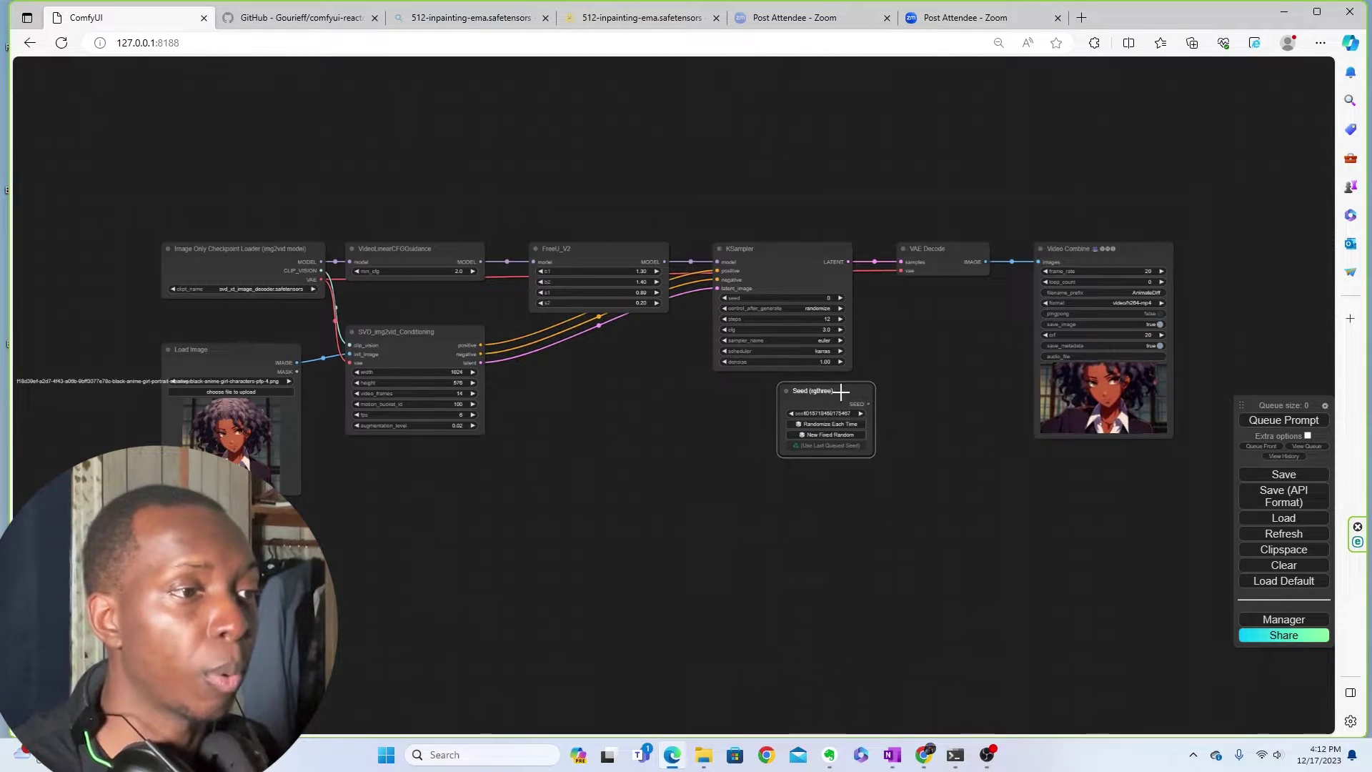
left_click(768, 289)
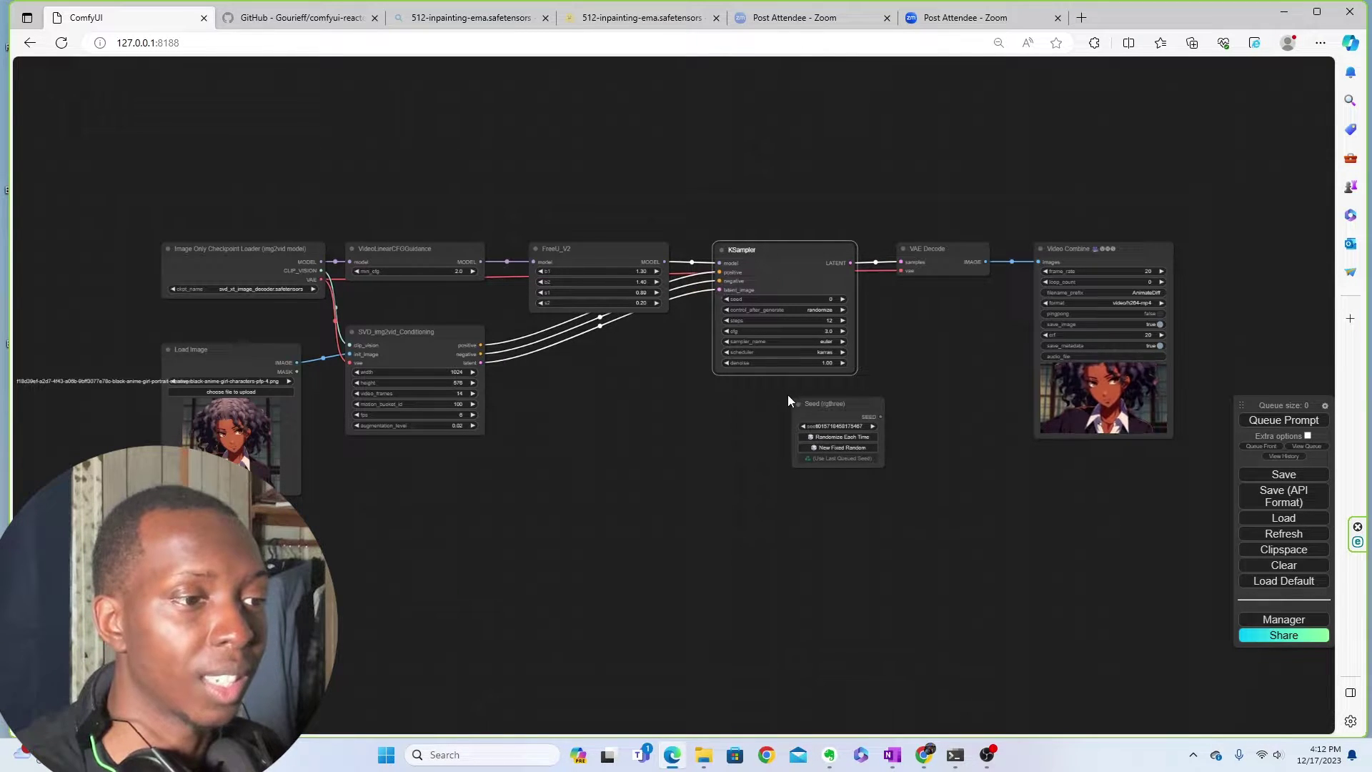
- Return to the original workflow and examine how its Seed (rgthree) node connects to KSampler
key("ctrl+z")
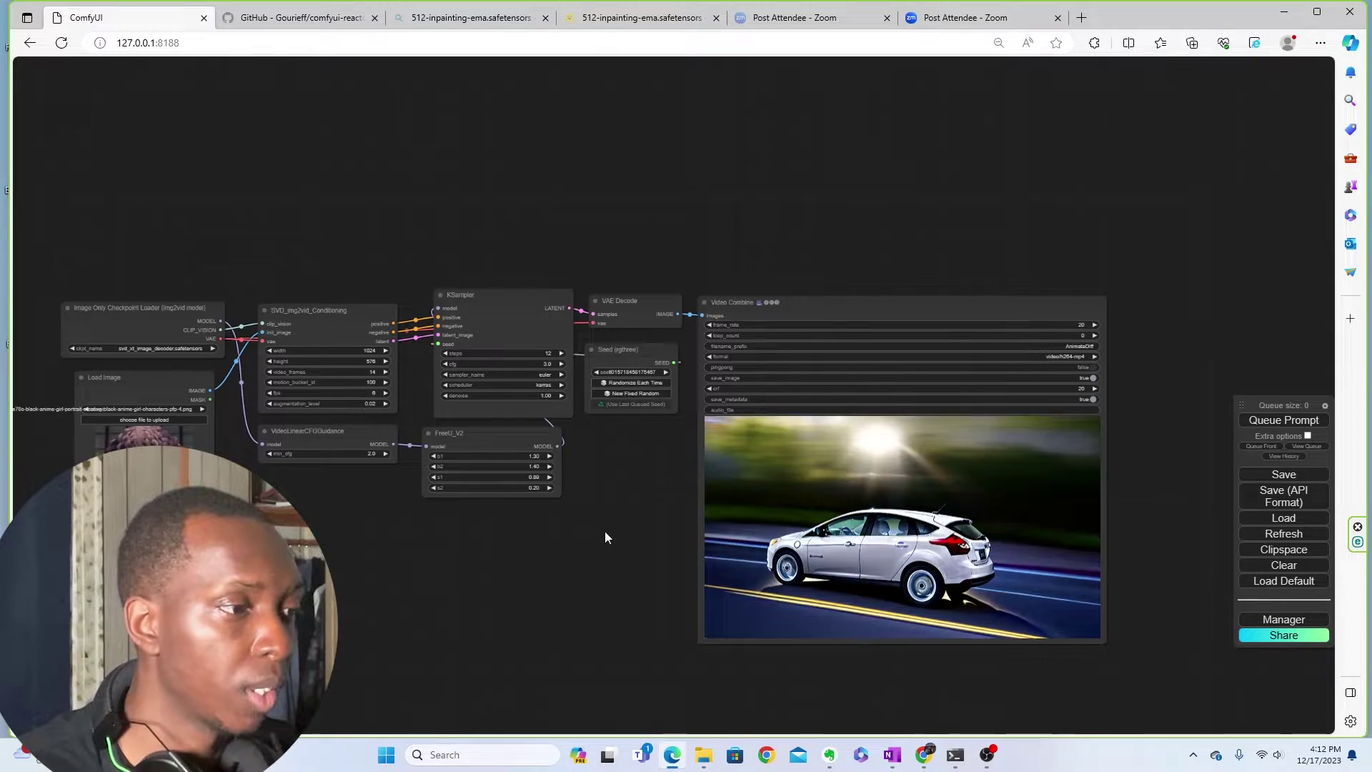
left_click_drag(605, 530, 731, 461)
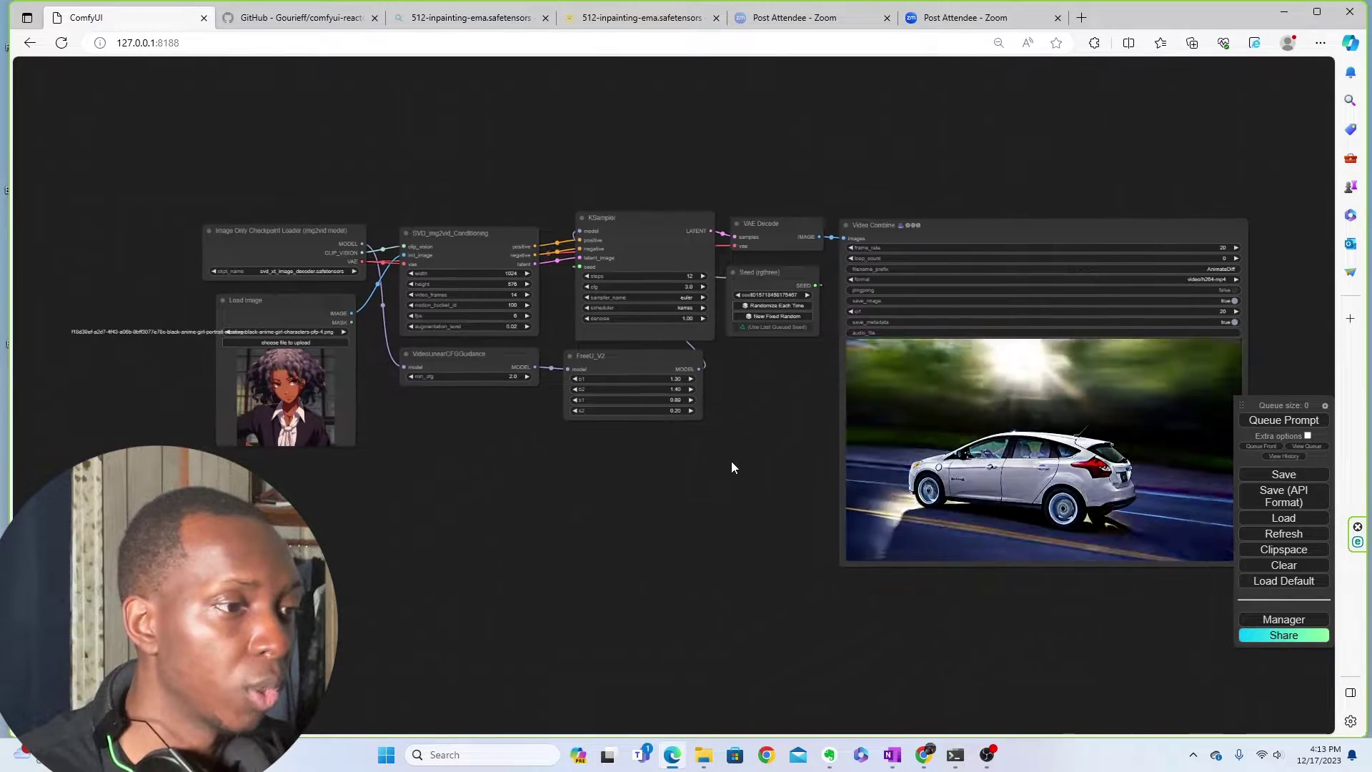
scroll(807, 358, "up", 6)
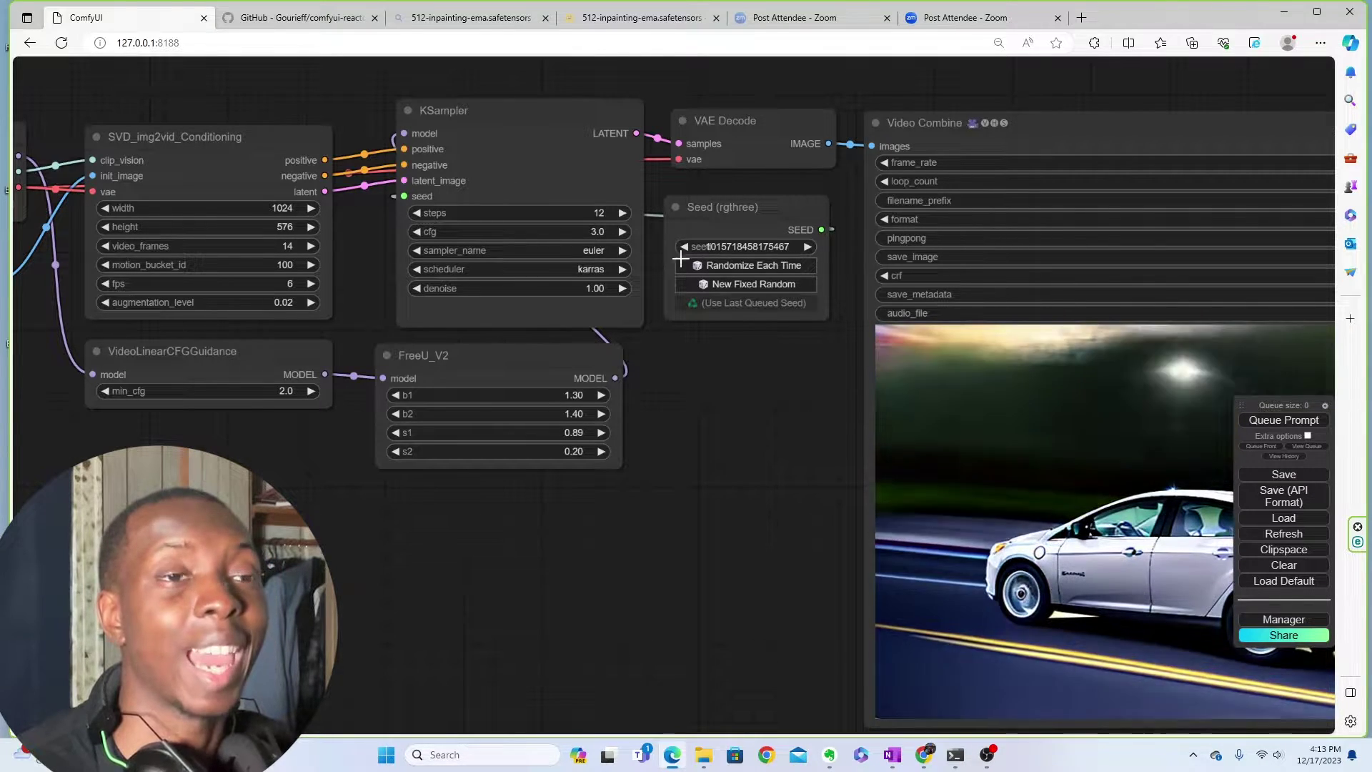
scroll(723, 446, "down", 6)
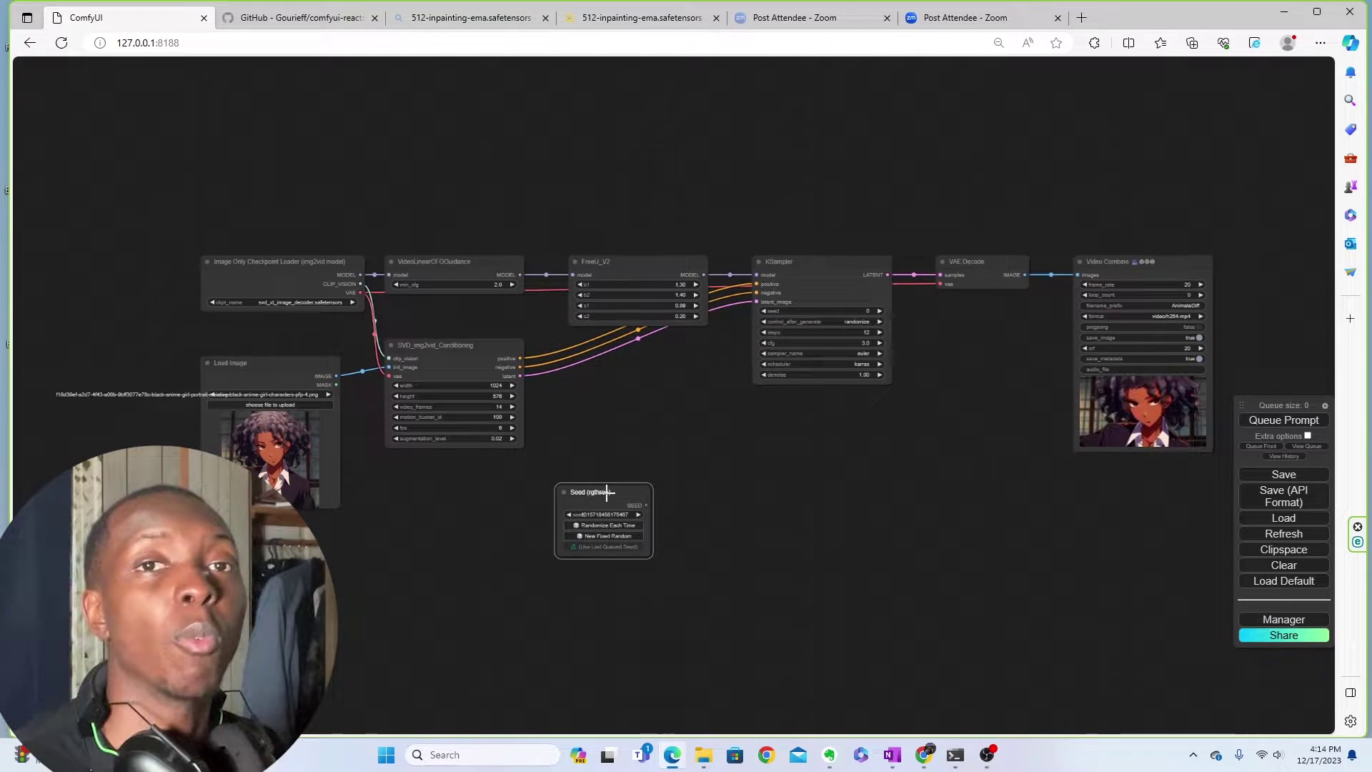
- Place the unconnected Seed (rgthree) node of the loaded API workflow directly beneath KSampler
left_click_drag(606, 492, 794, 411)
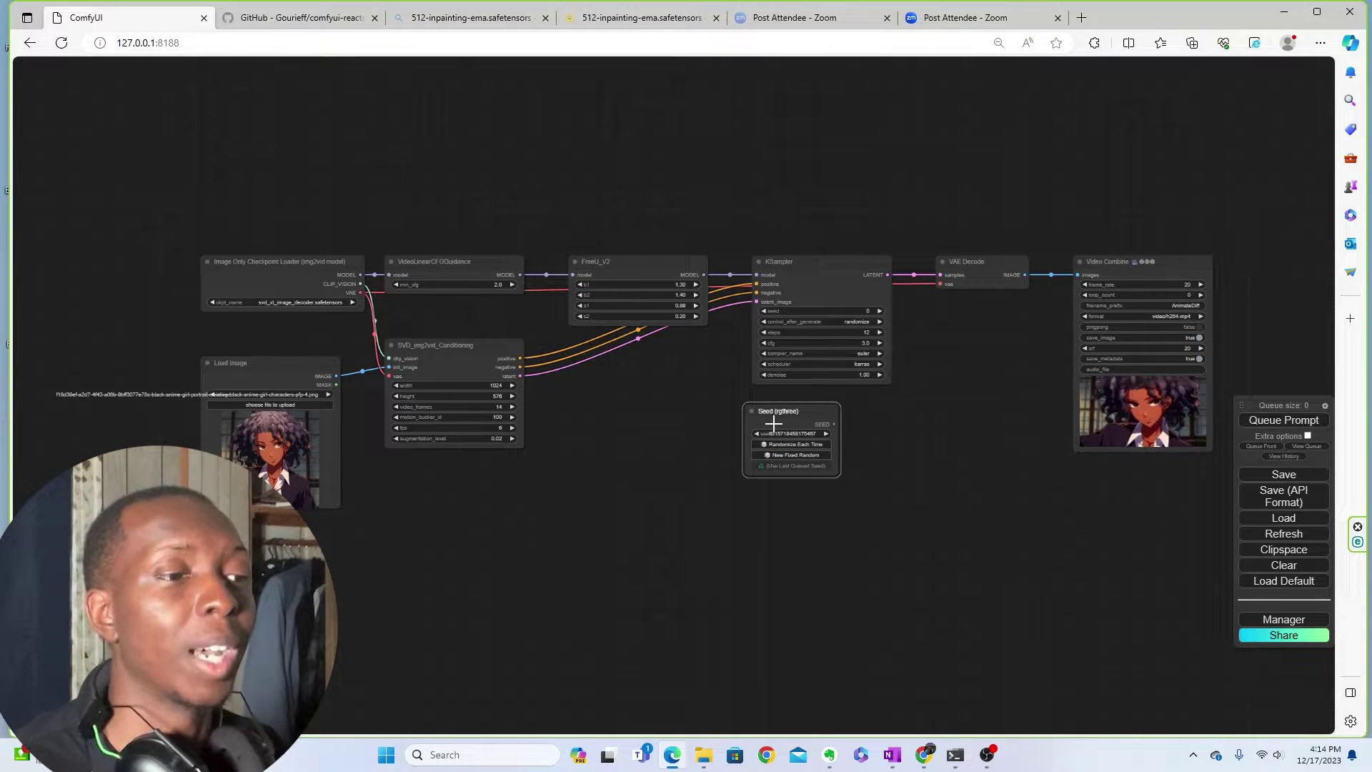
left_click_drag(771, 415, 798, 418)
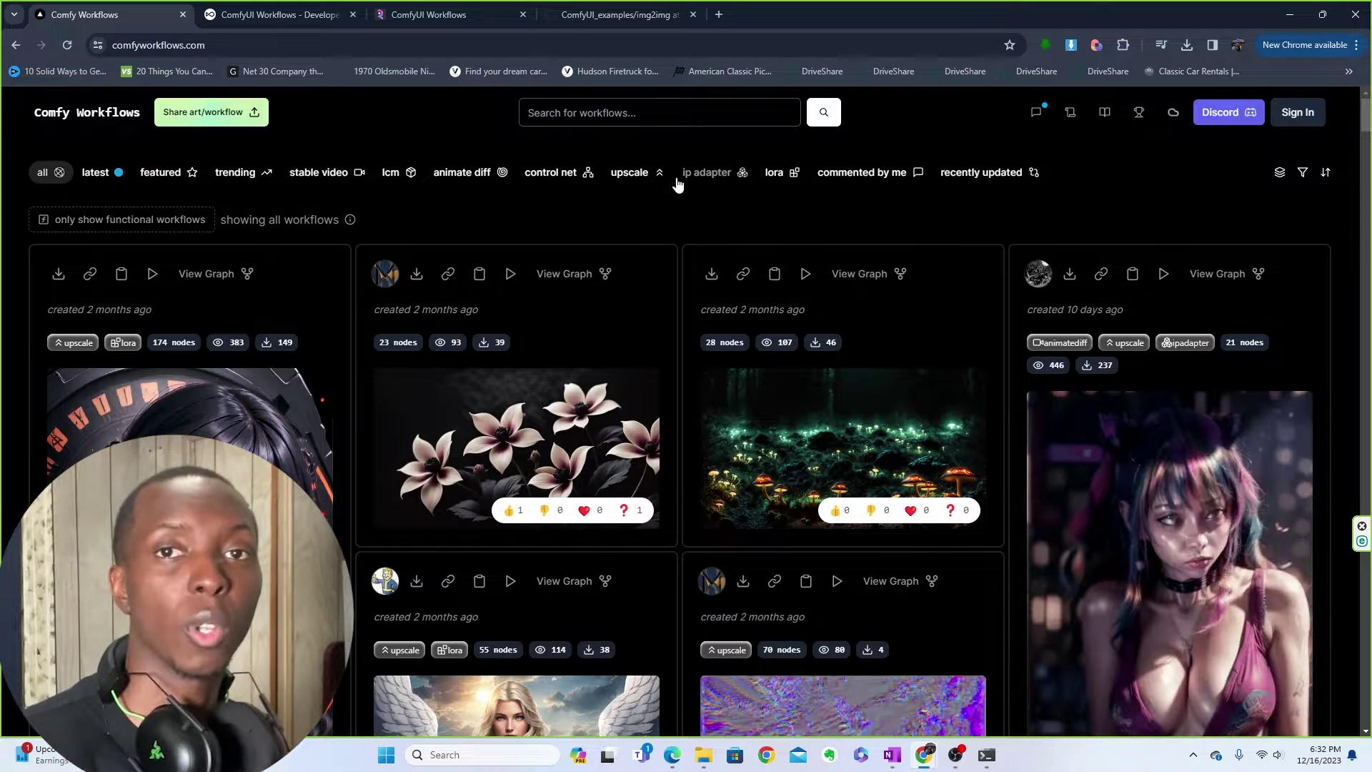
- Switch to Chrome and browse the ComfyUI workflows on OpenArt, RunDiffusion, the ComfyUI_examples GitHub repository and the Comfy Workflows gallery
key("ctrl+Tab")
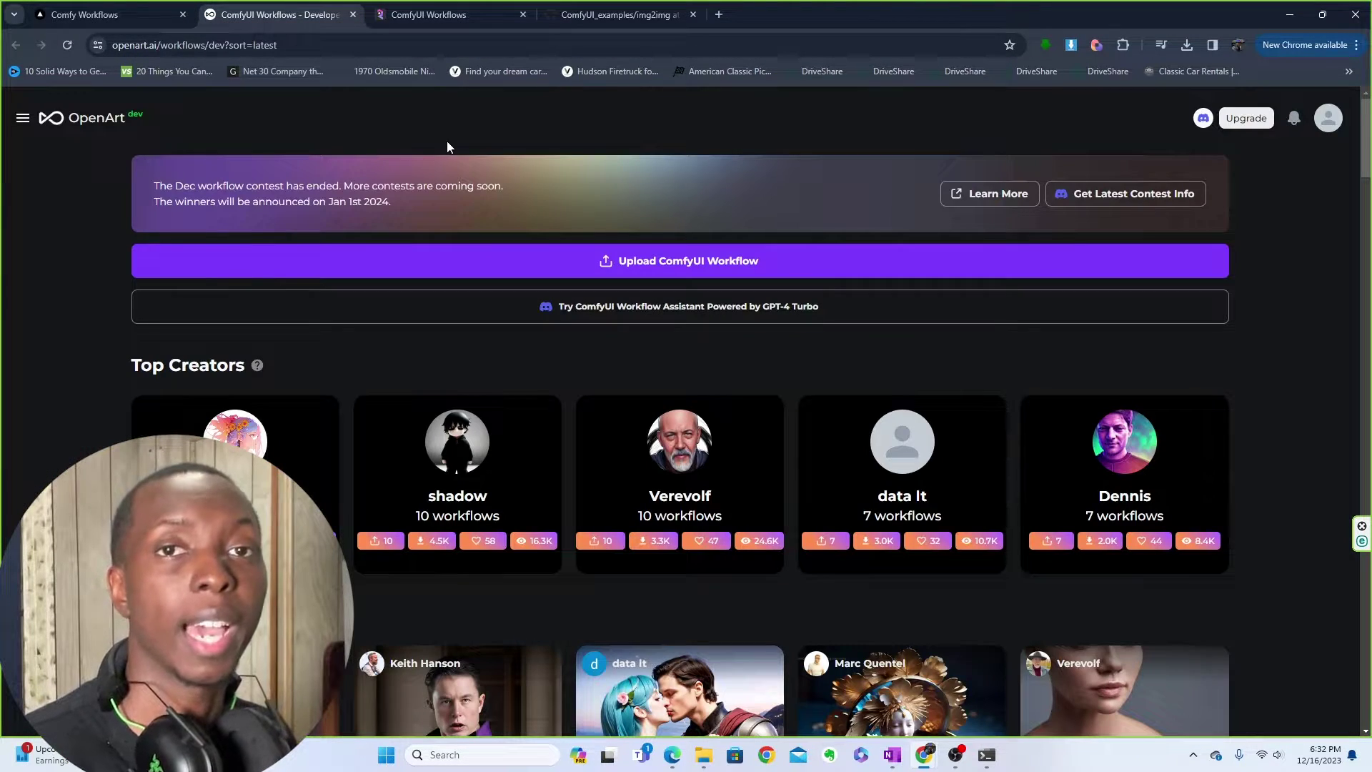
left_click(493, 16)
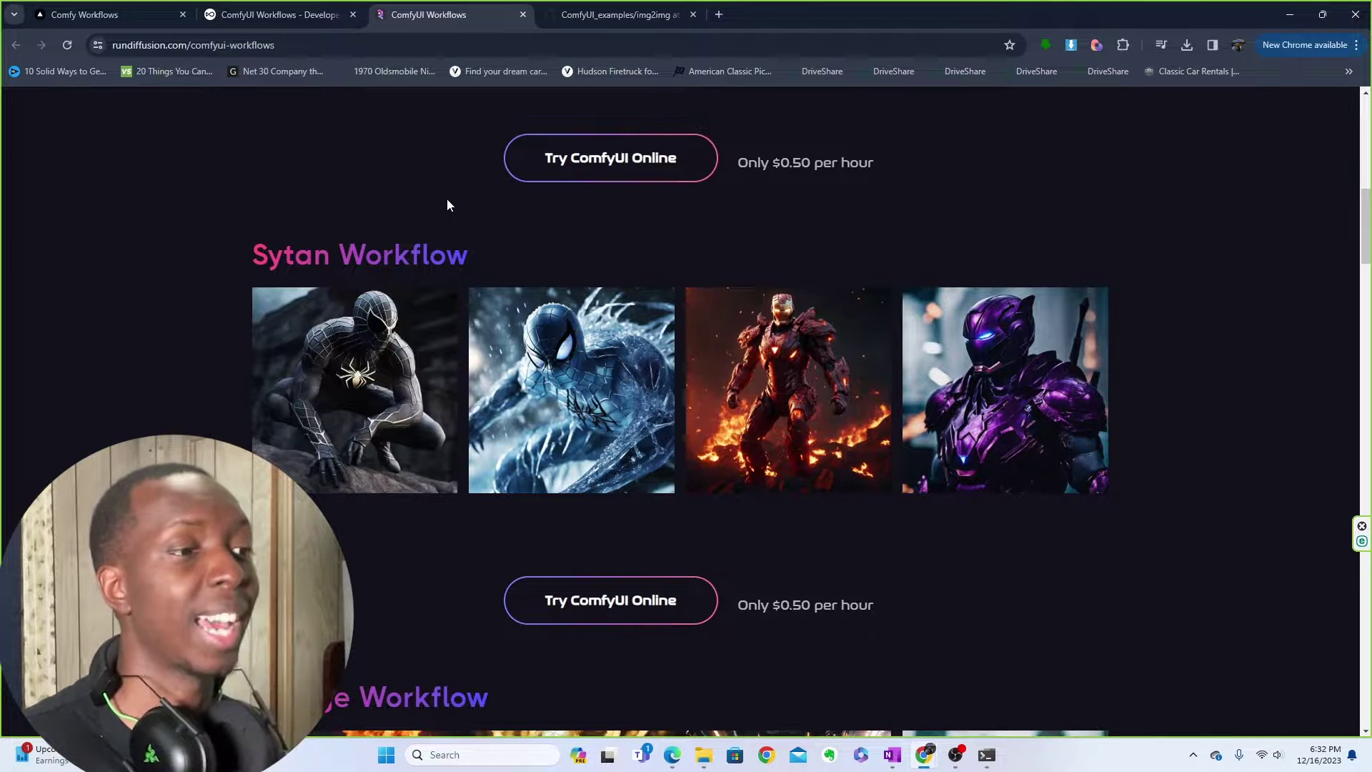
left_click(629, 16)
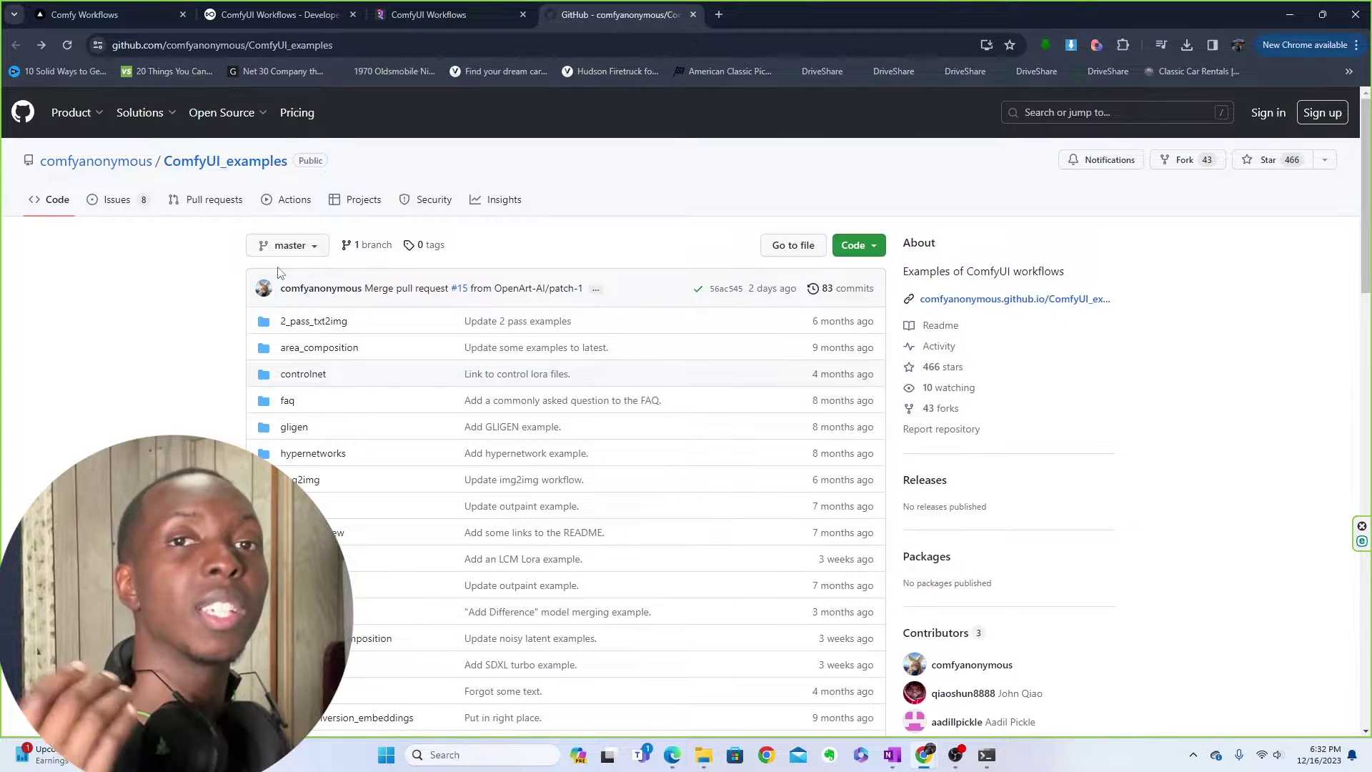
scroll(290, 248, "down", 15)
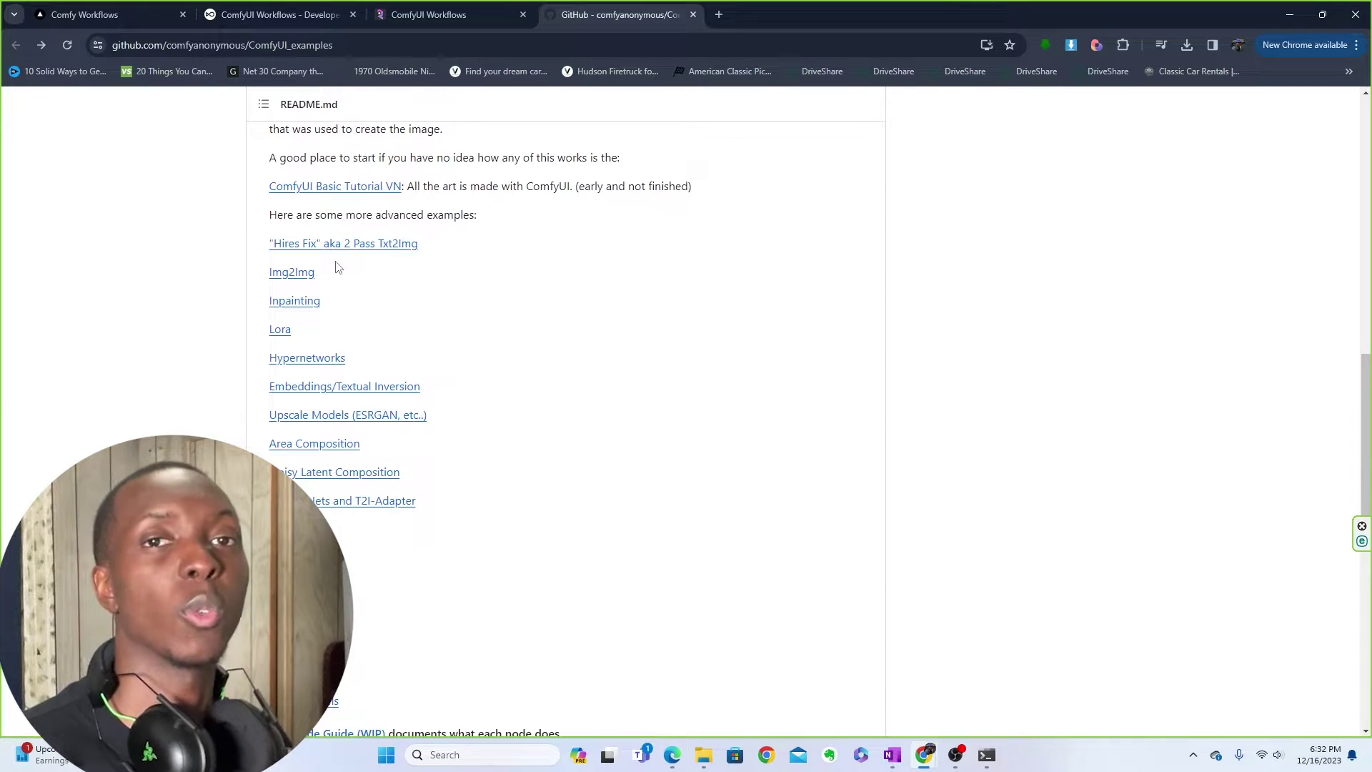
left_click(45, 8)
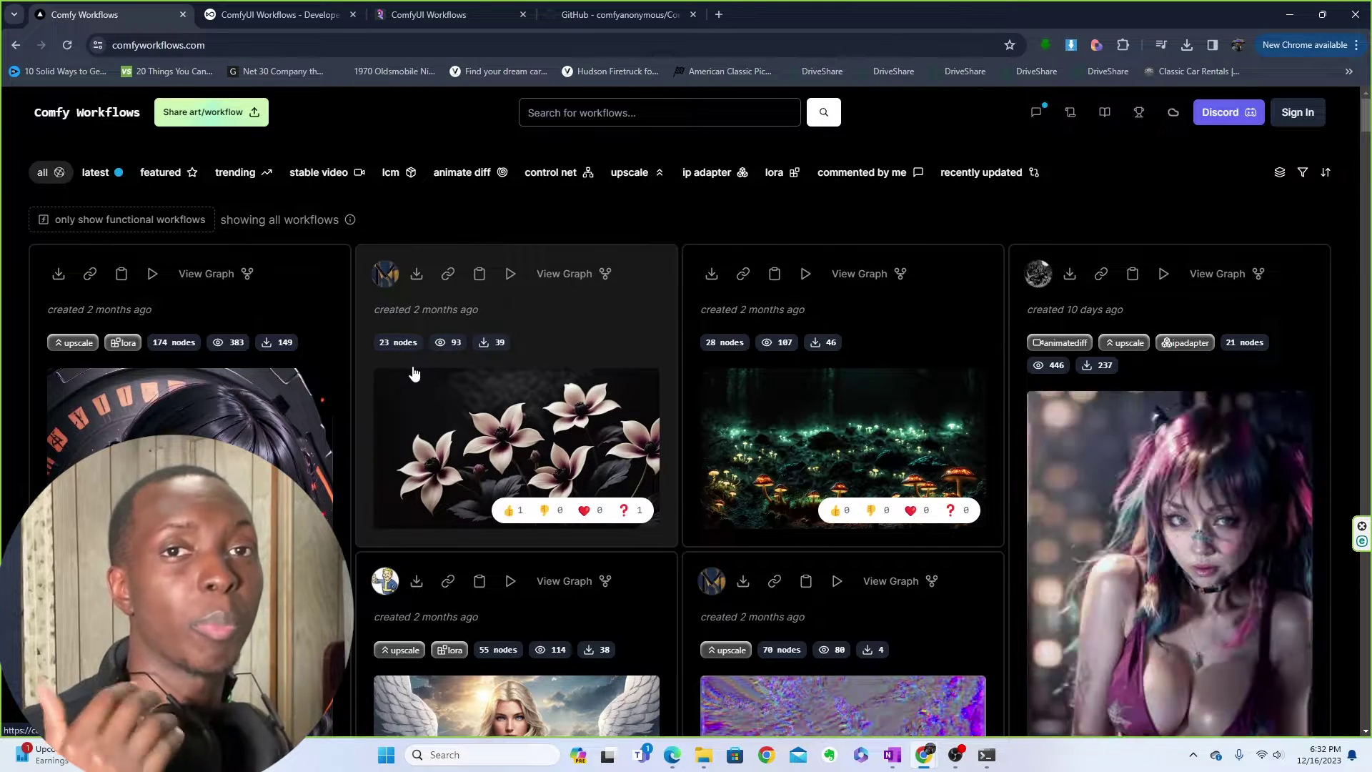
scroll(429, 364, "down", 4)
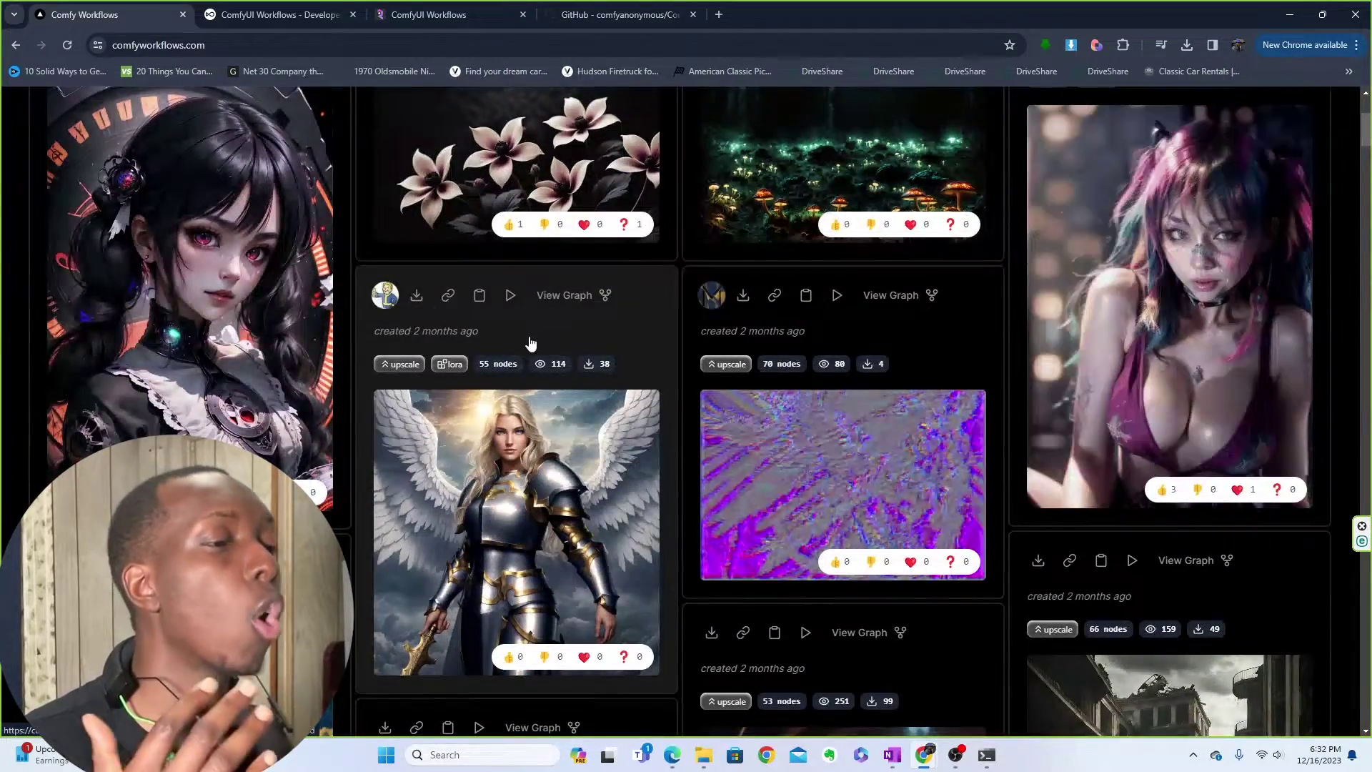
scroll(553, 336, "down", 15)
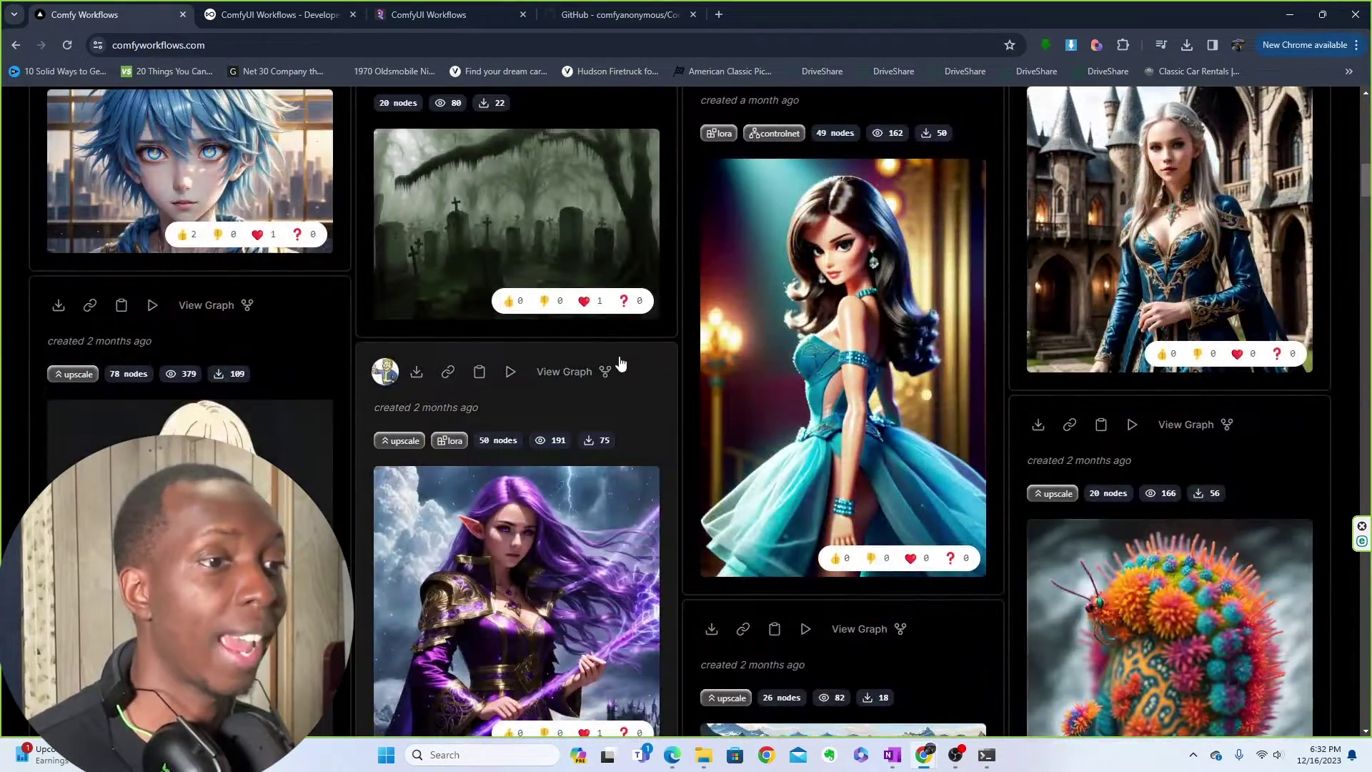
scroll(610, 406, "up", 20)
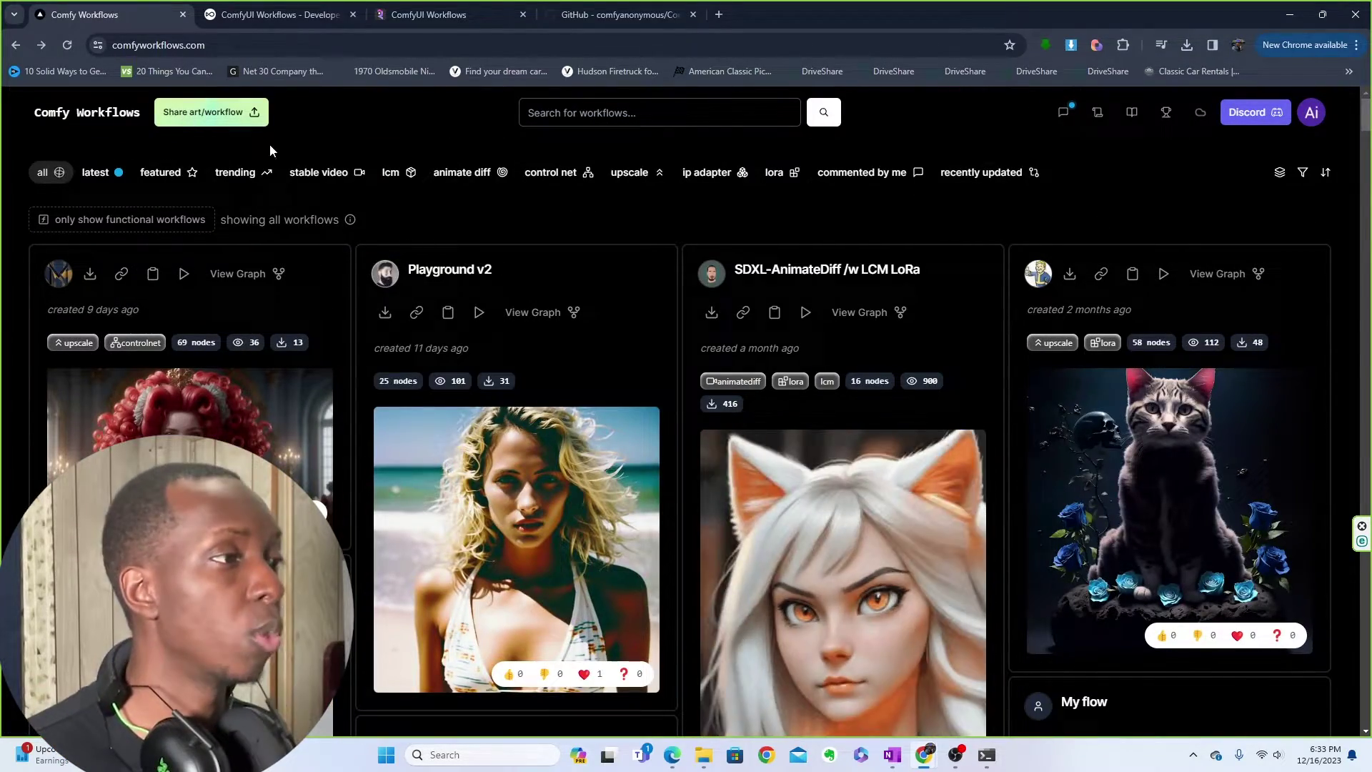
- Start sharing a workflow and upload the AnimateDiff_00004 image from the Desktop's ComfyUI_windows_portable\ComfyUI\output folder as its output
left_click(239, 117)
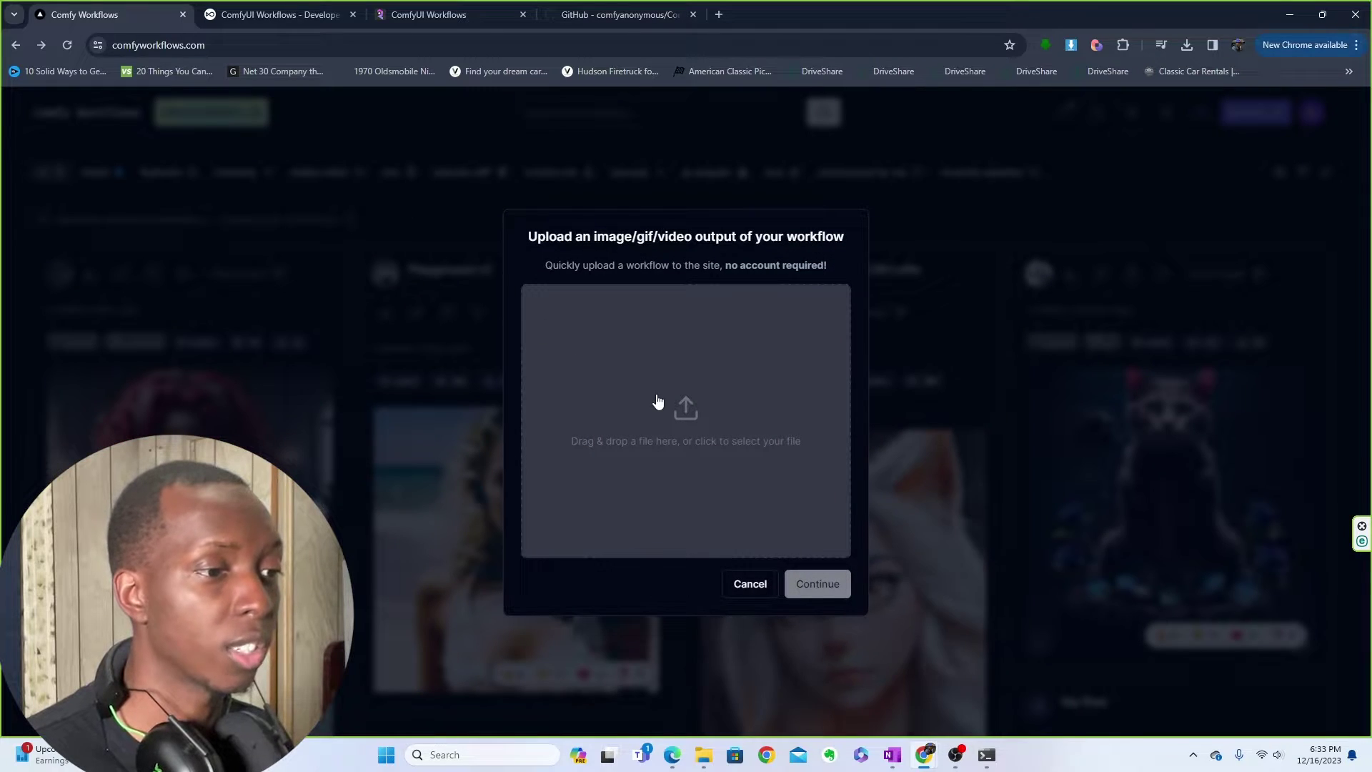
left_click(654, 390)
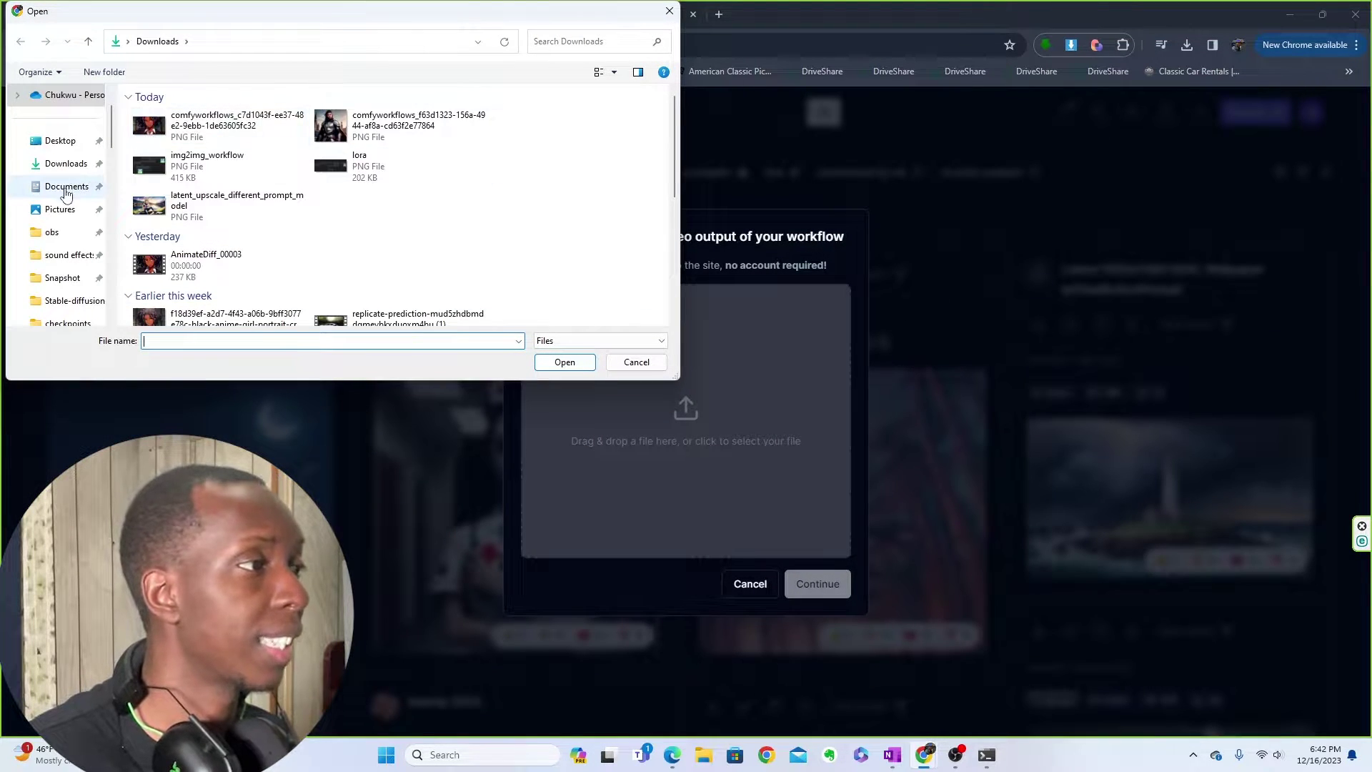
scroll(62, 184, "up", 2)
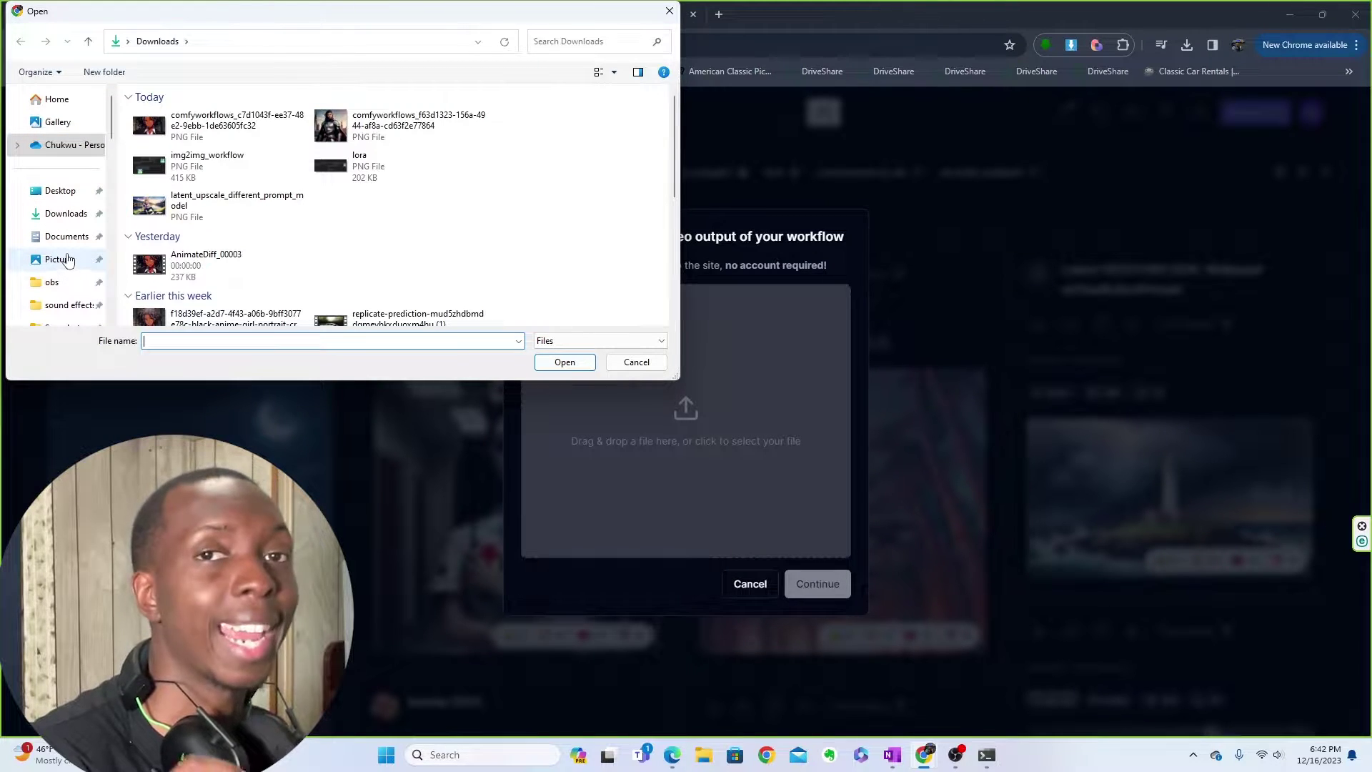
left_click(60, 190)
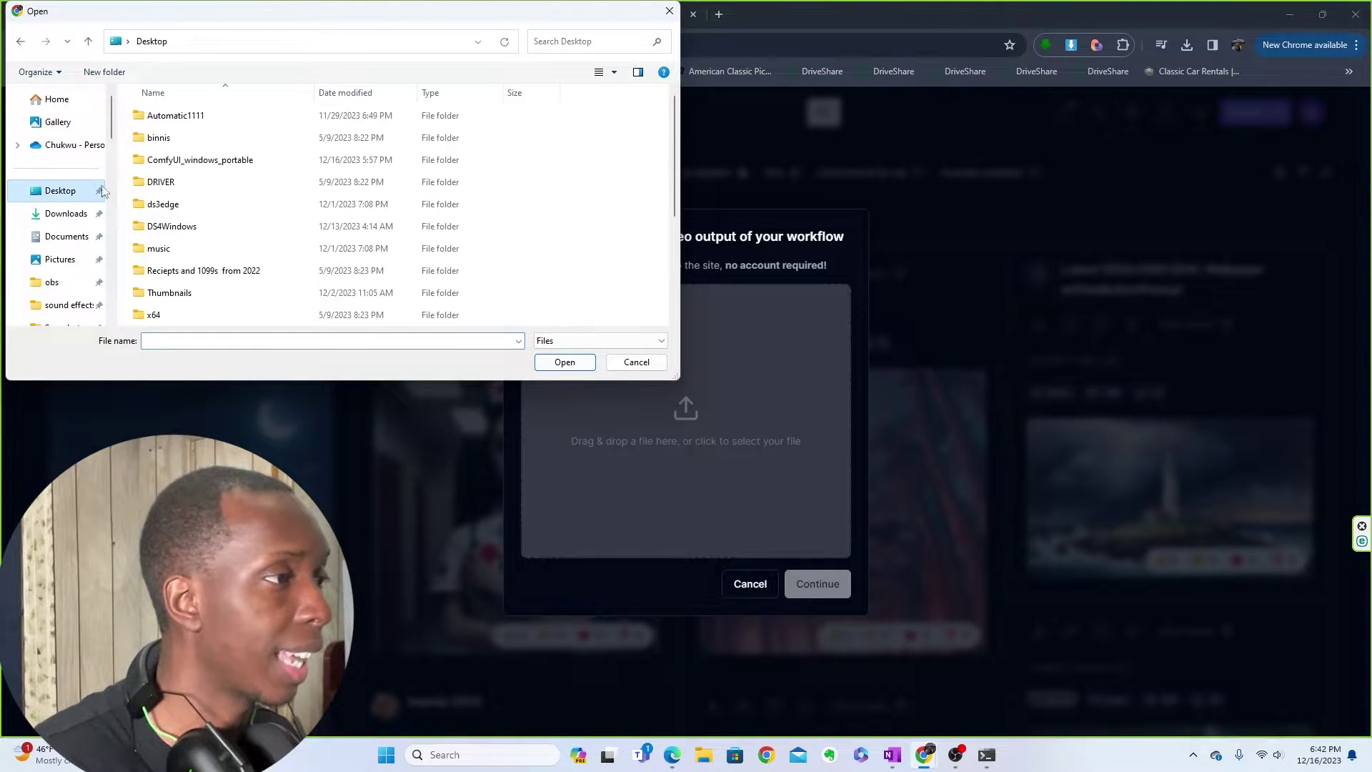
double_click(207, 160)
left_click(209, 119)
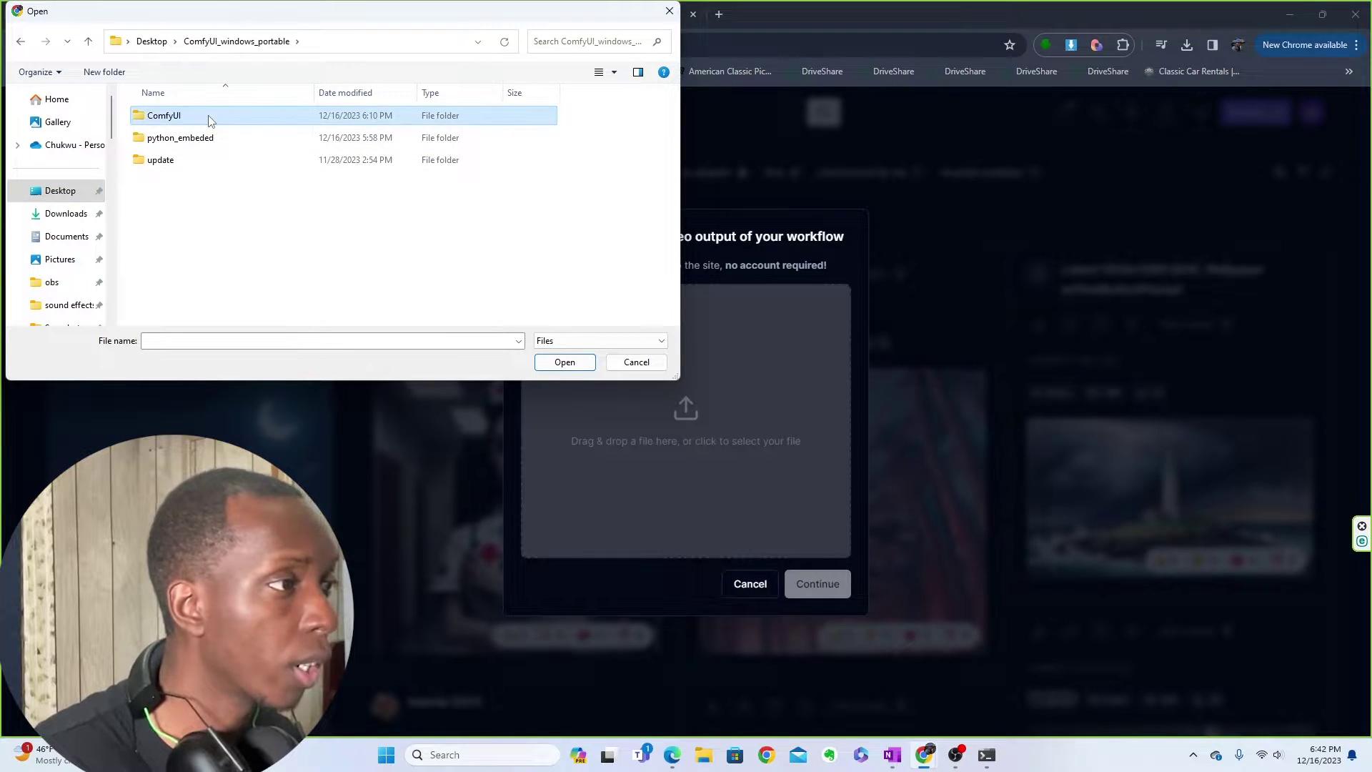
double_click(209, 118)
scroll(200, 193, "down", 3)
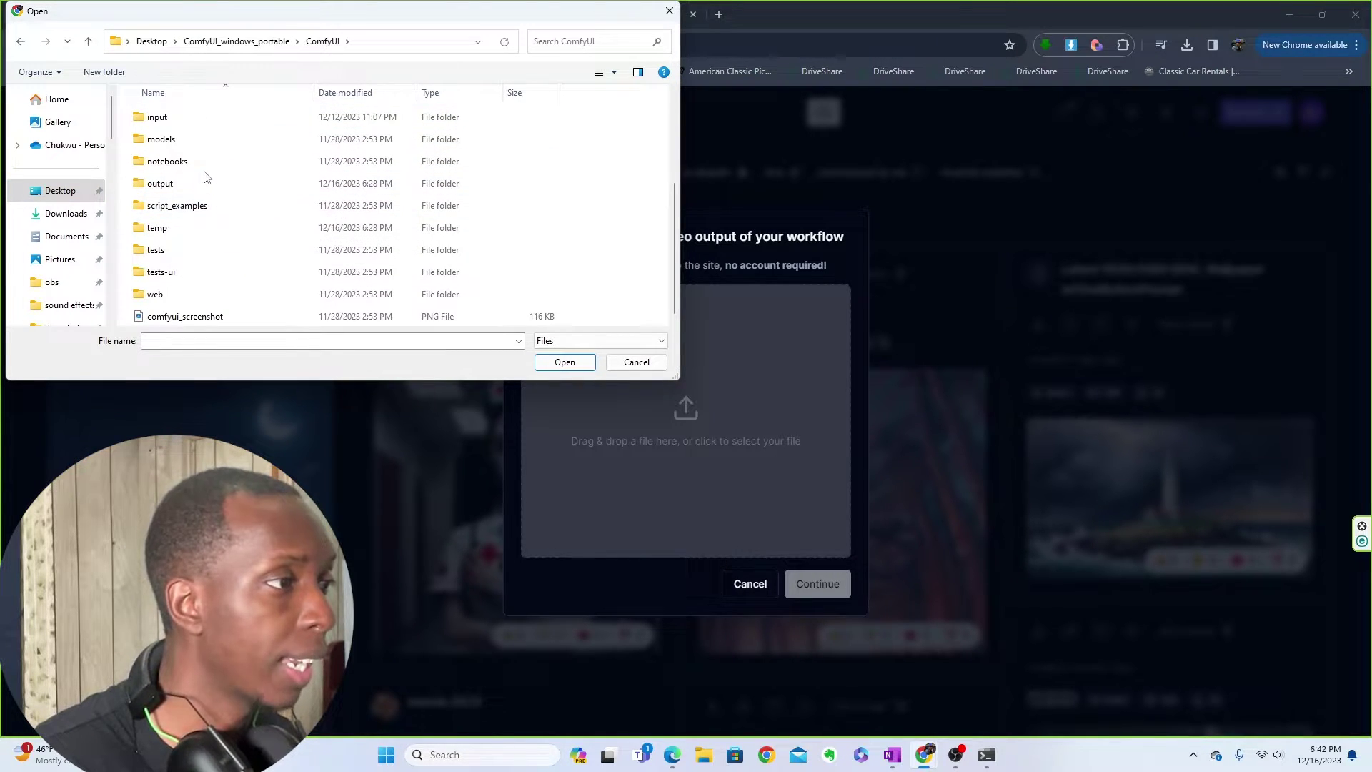
double_click(200, 183)
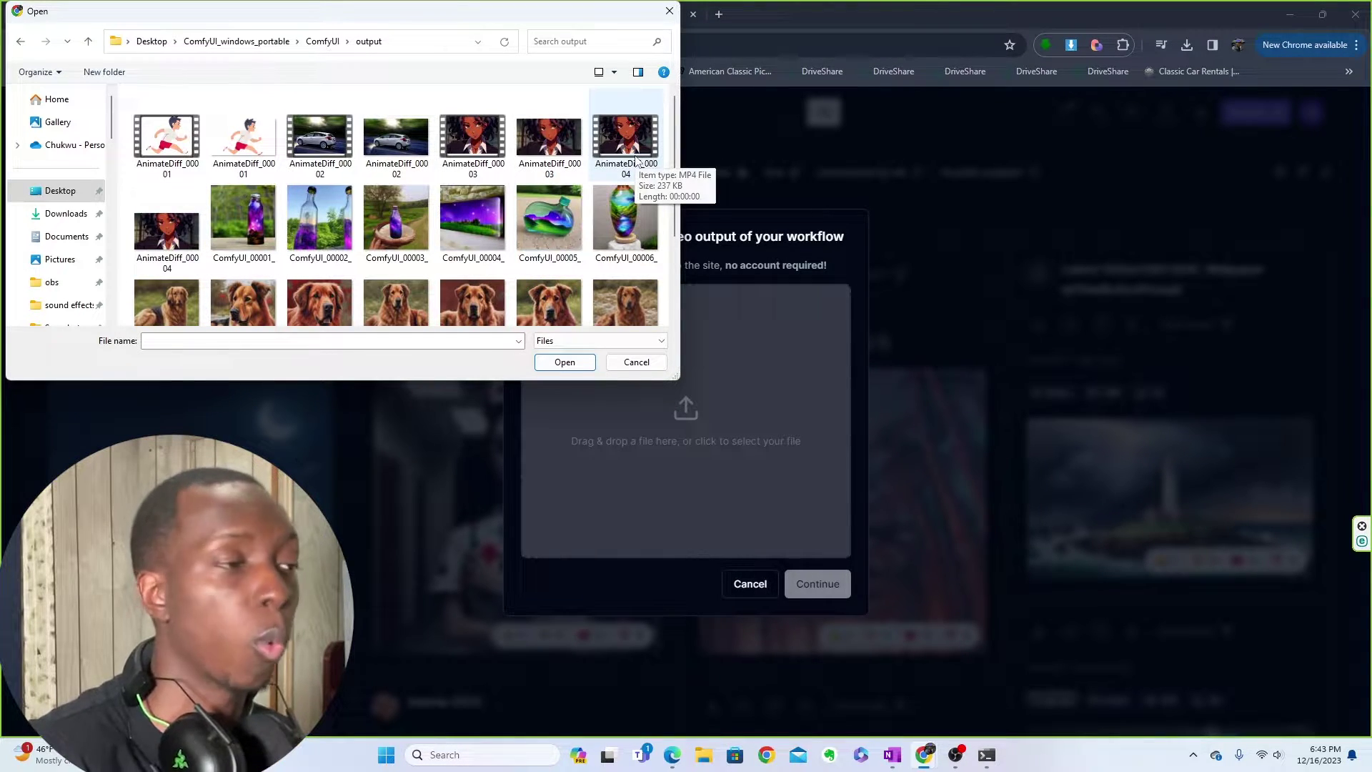
double_click(167, 230)
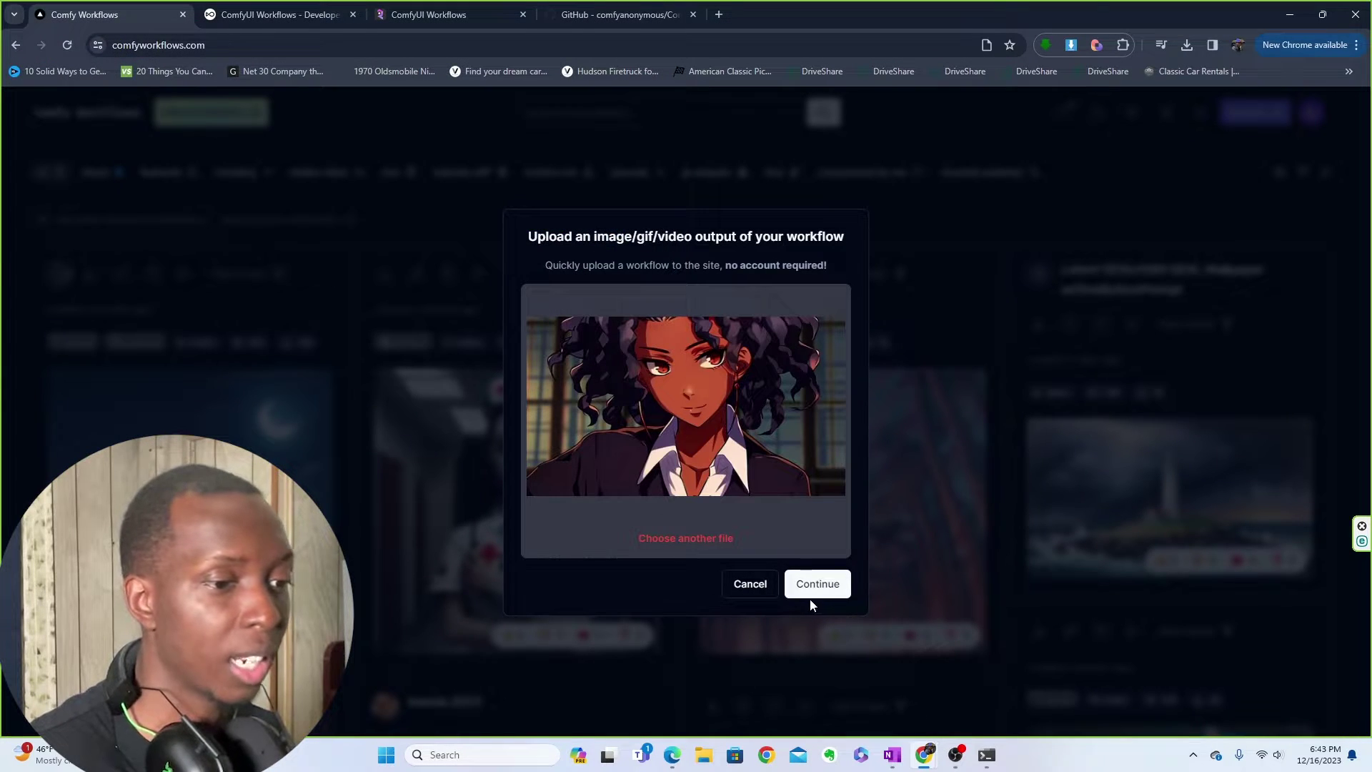
left_click(831, 584)
- Enter the creator's name in the credits and set the title to "Beautiful African Anime Girl"
left_click(547, 290)
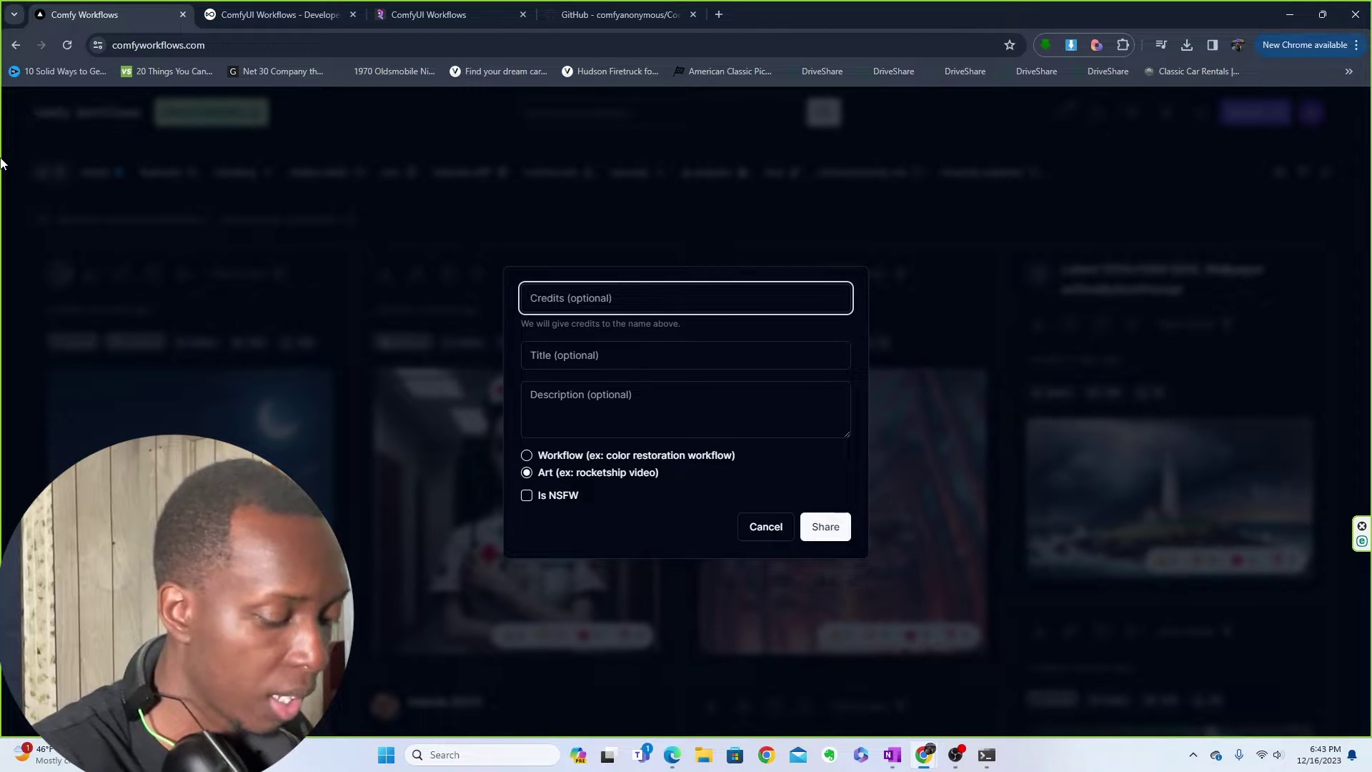
type("Chukavelli Workflow")
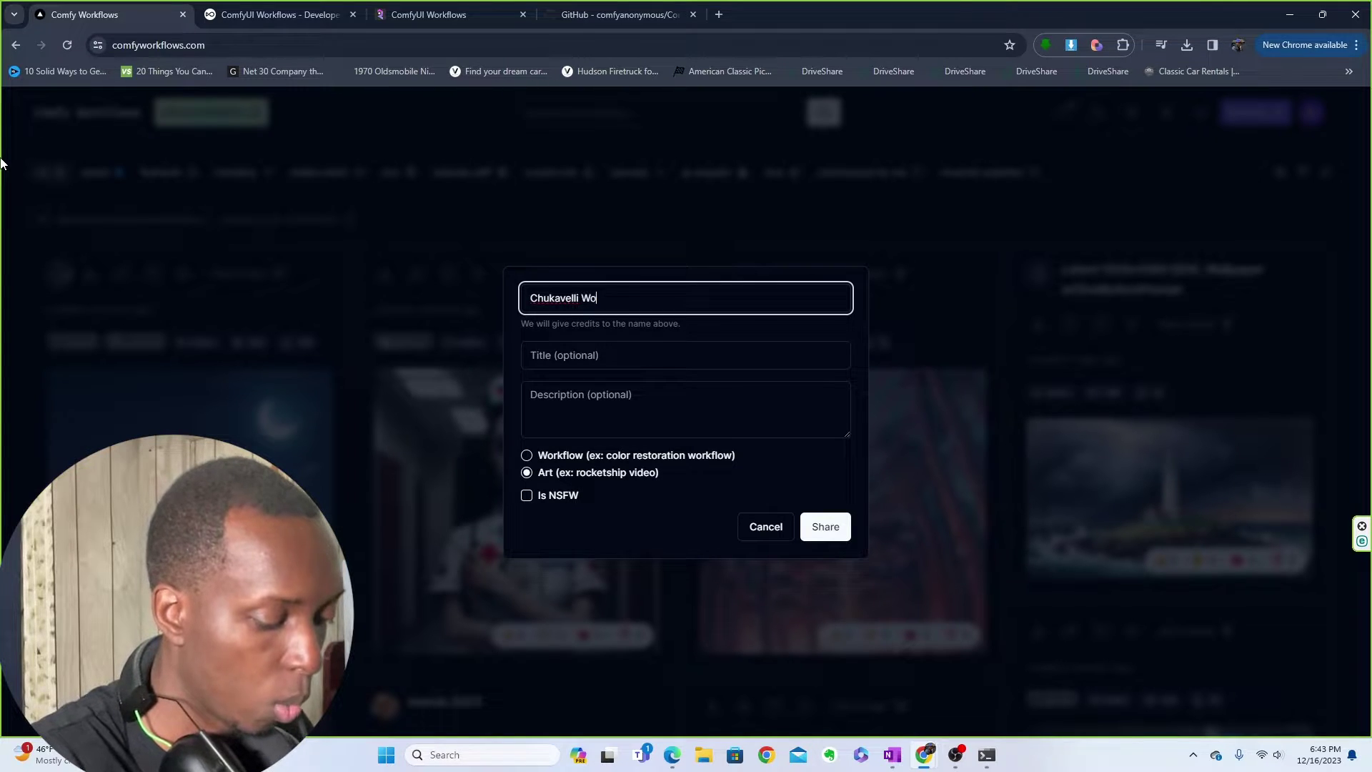
left_click(544, 346)
type("Beautiful B")
type("fr")
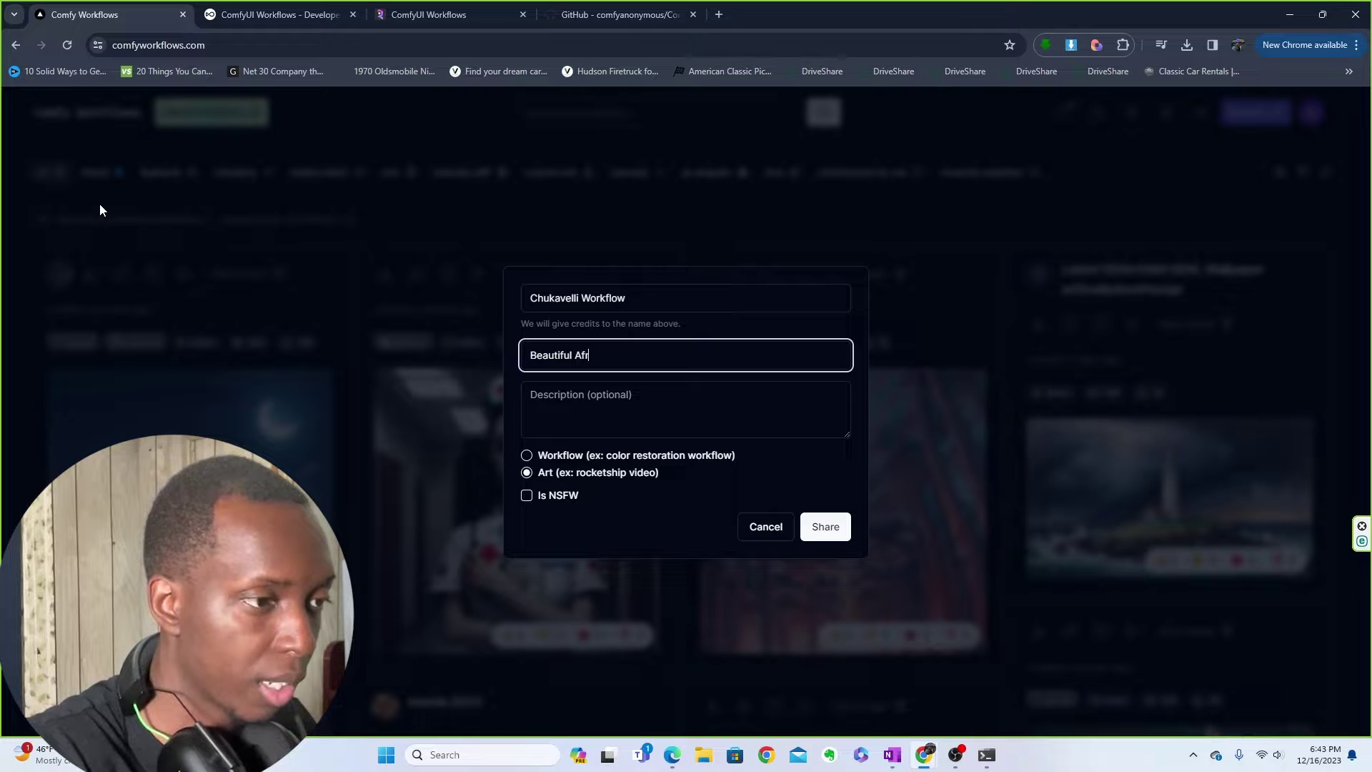
type("ican Anime Girl")
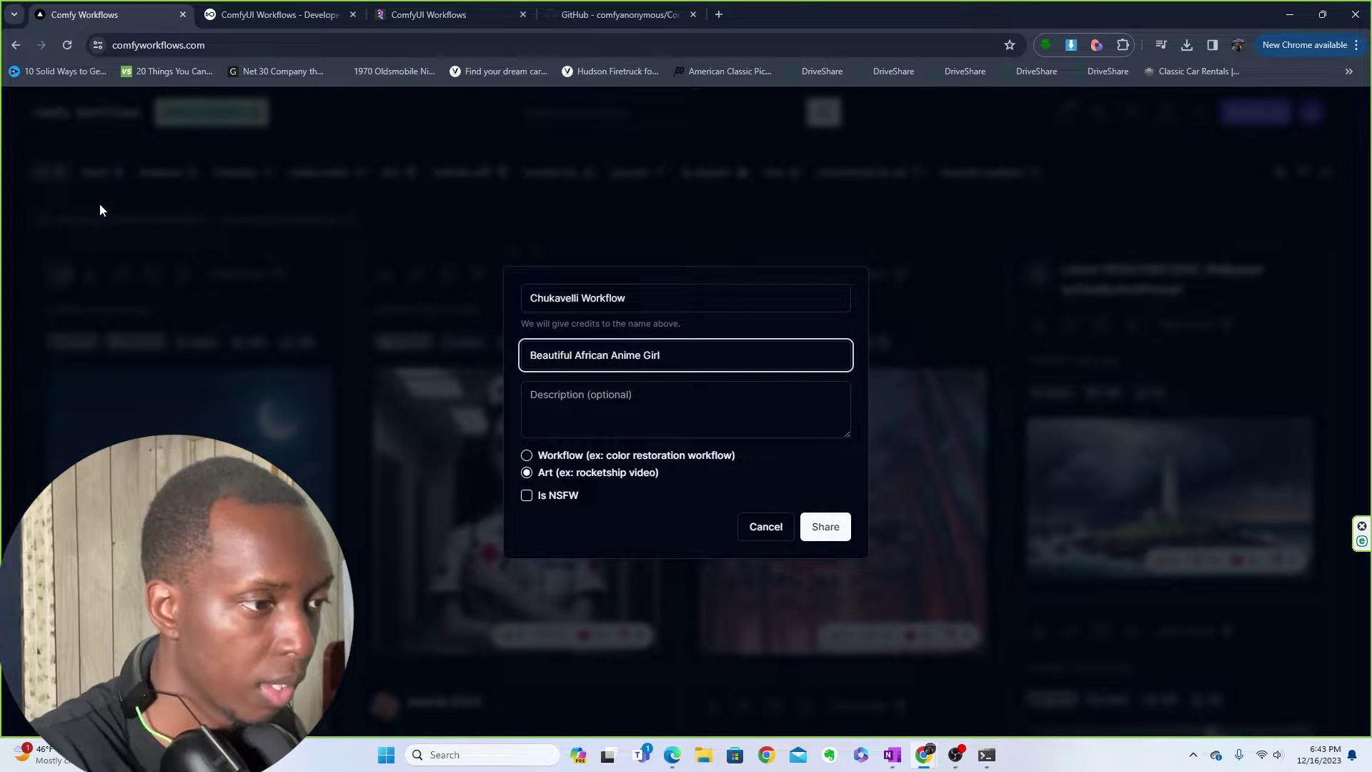
- Copy the title "Beautiful African Anime Girl" into the description and share the upload as Art
left_click_drag(739, 349, 414, 378)
key("ctrl+c")
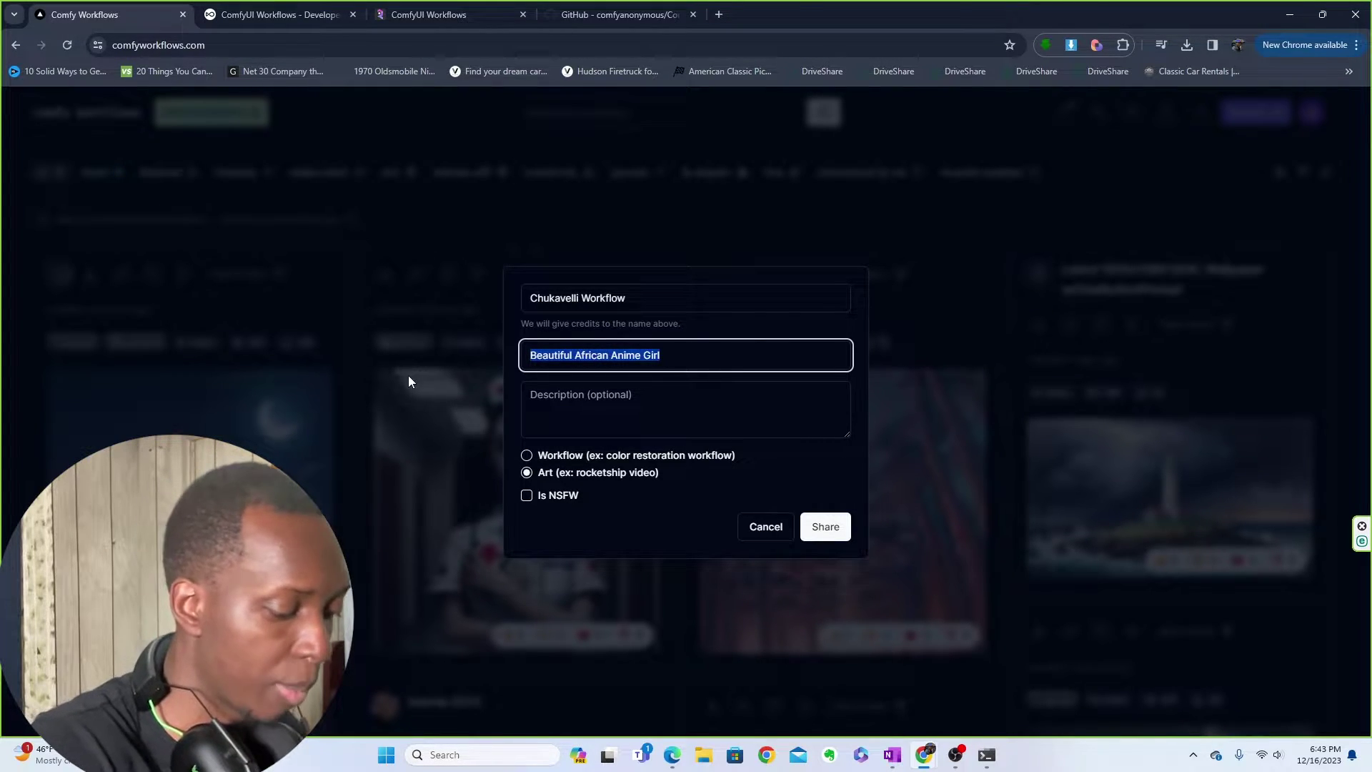
left_click(606, 404)
key("ctrl+v")
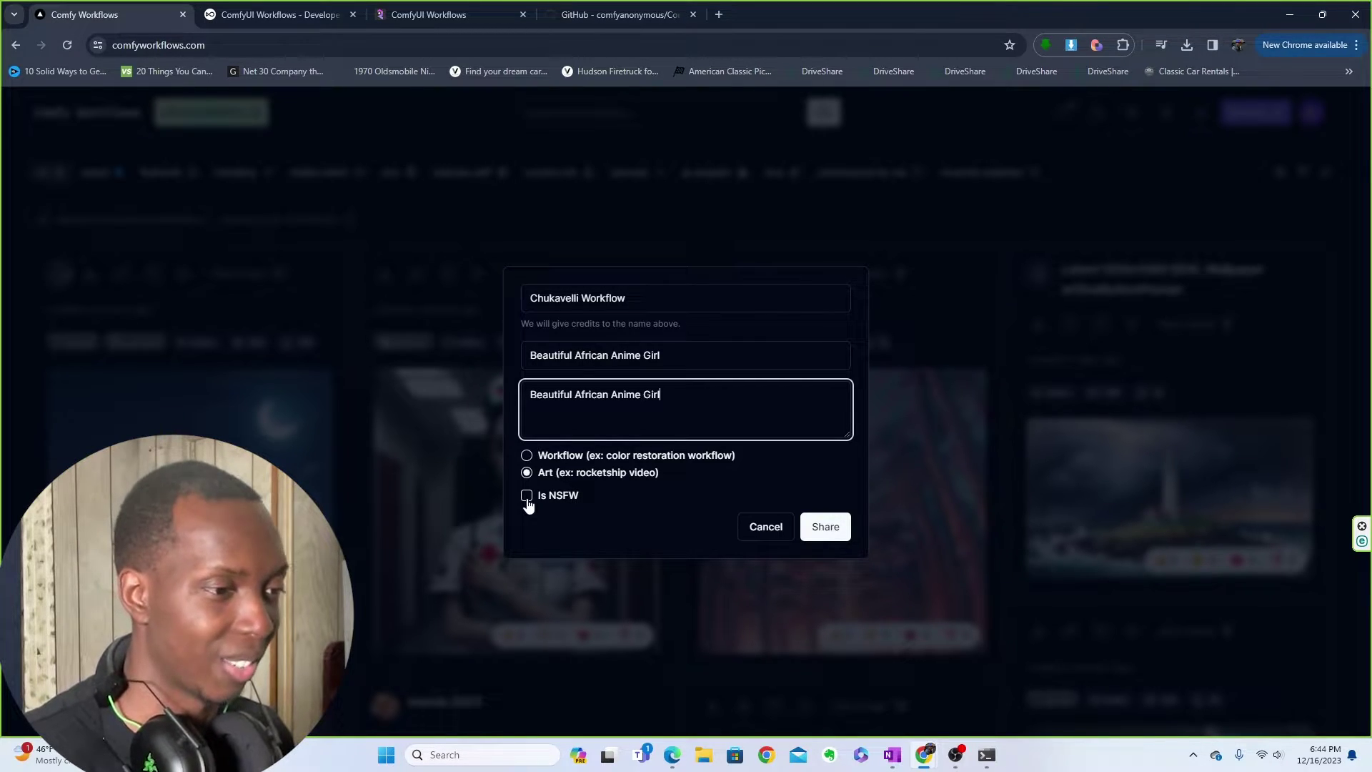
left_click(827, 530)
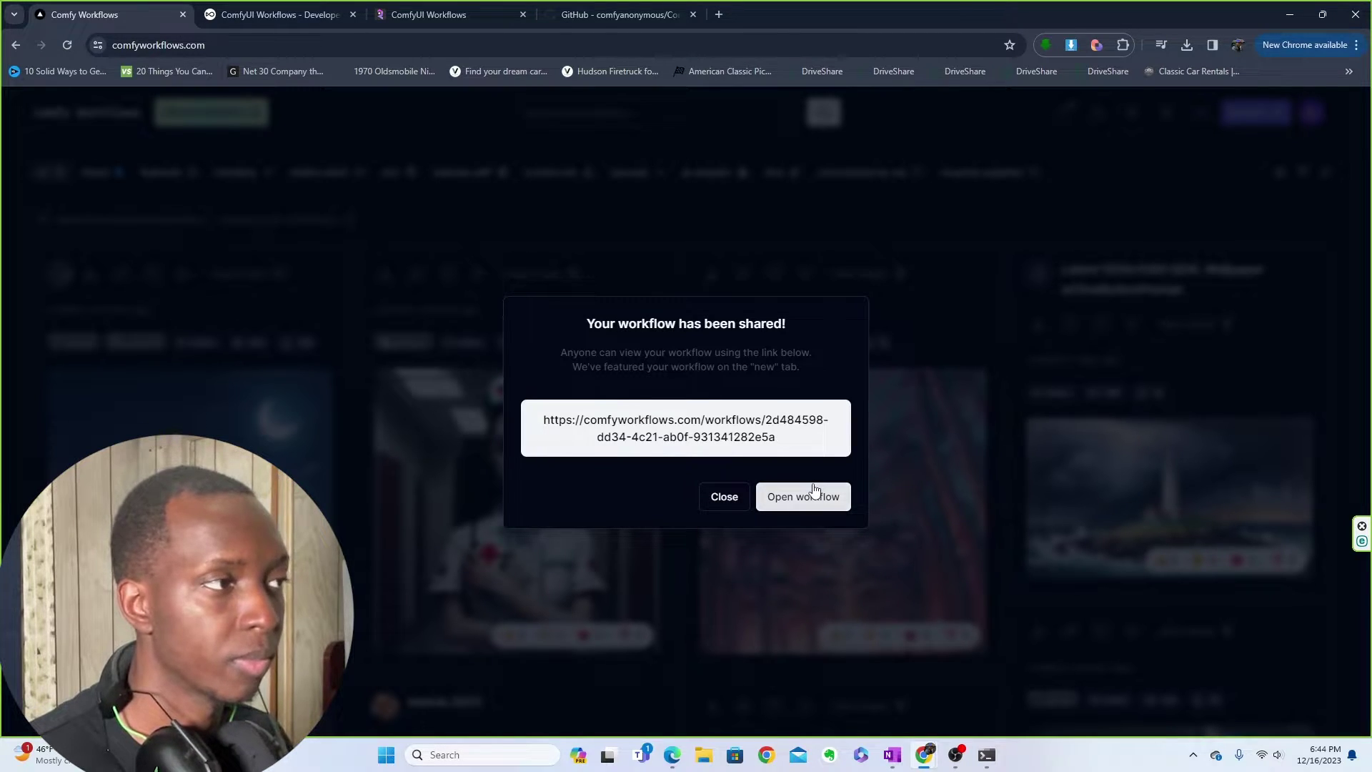
- Open the page of the shared workflow and download the workflow from it
left_click(814, 495)
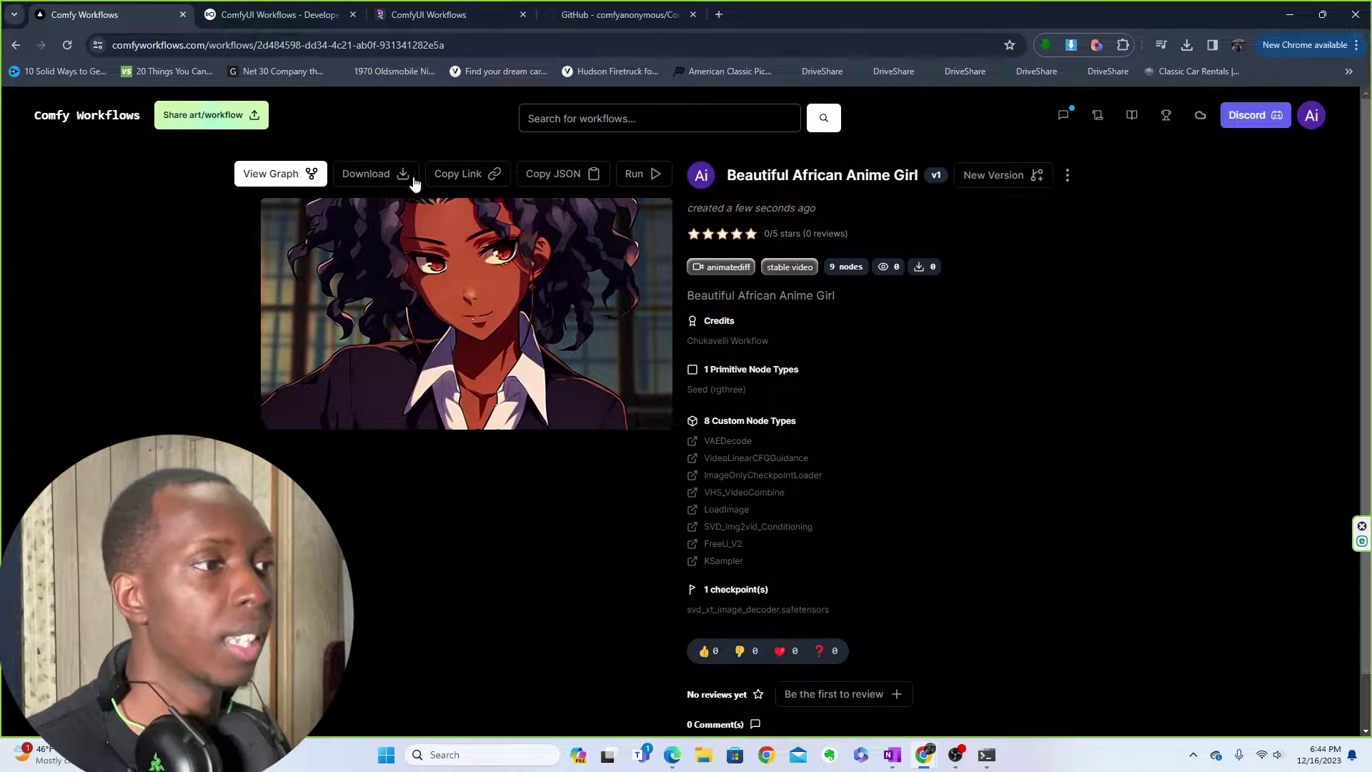
left_click(397, 175)
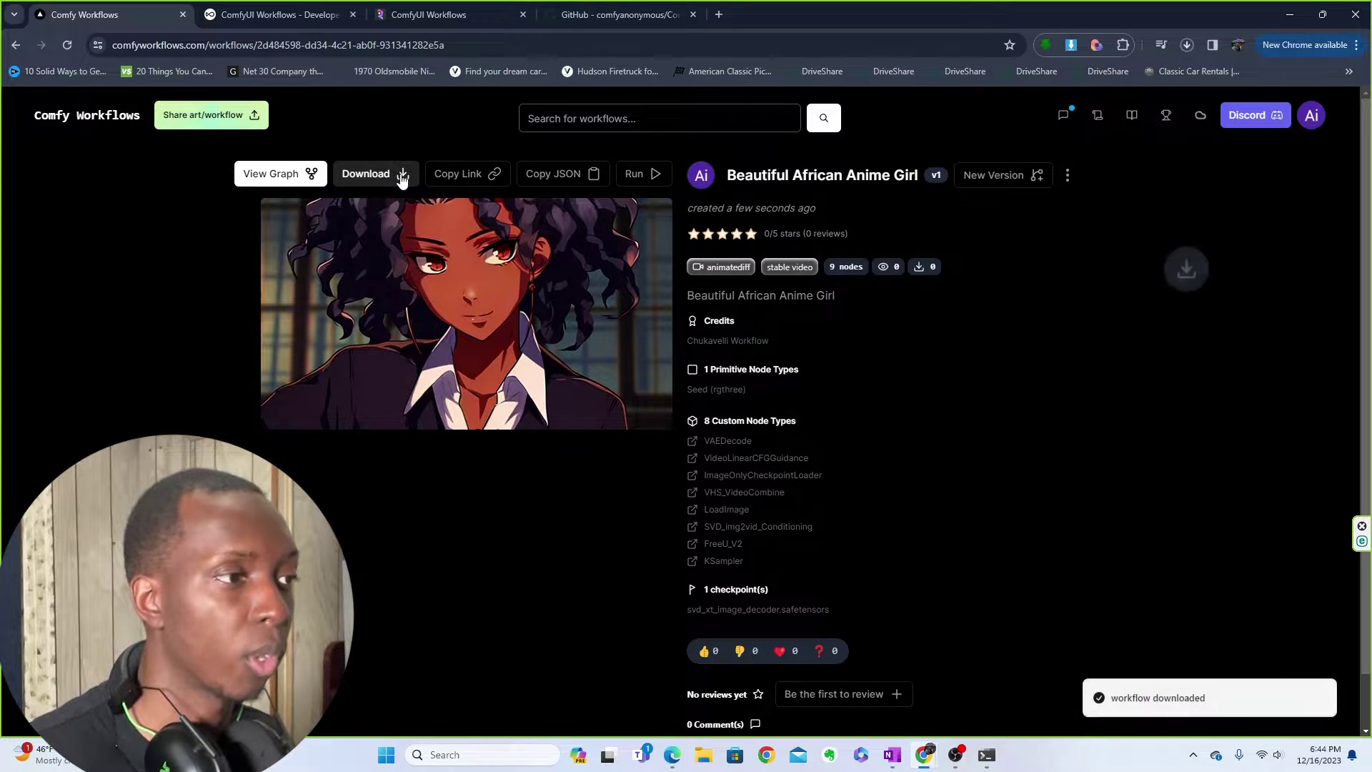
- Switch to ComfyUI in Edge and delete every node, from KSampler and FreeU_V2 through to the Image Only Checkpoint Loader
left_click(671, 755)
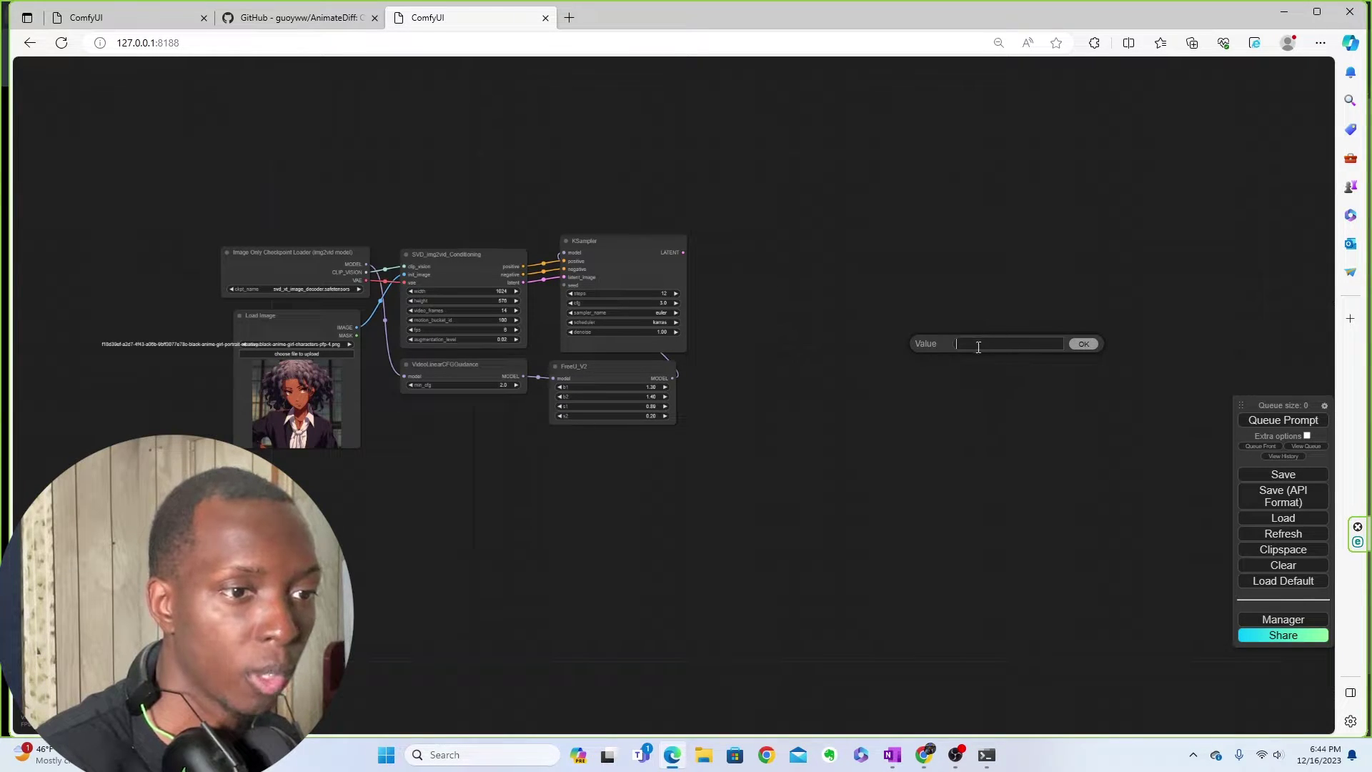
left_click(1081, 345)
left_click(649, 263)
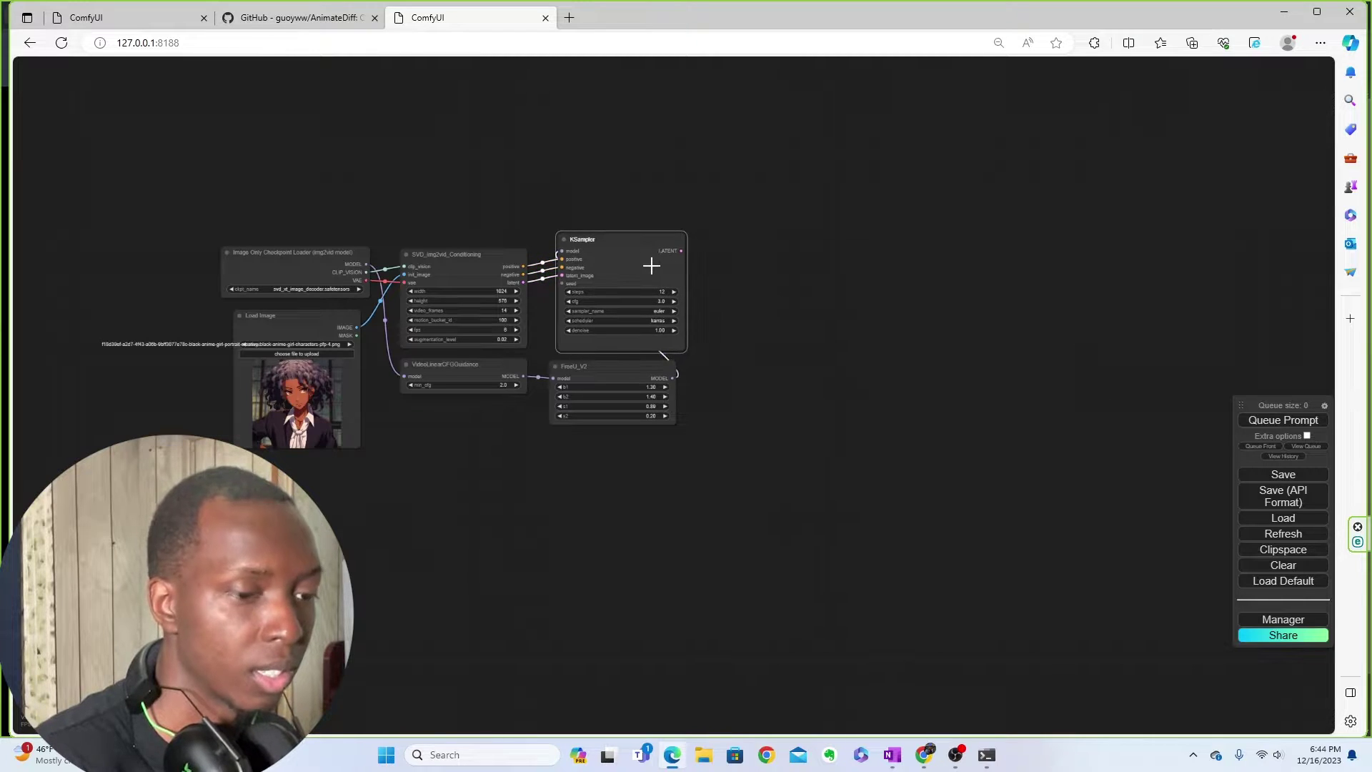
key("Delete")
left_click(633, 379)
key("Delete")
left_click(521, 297)
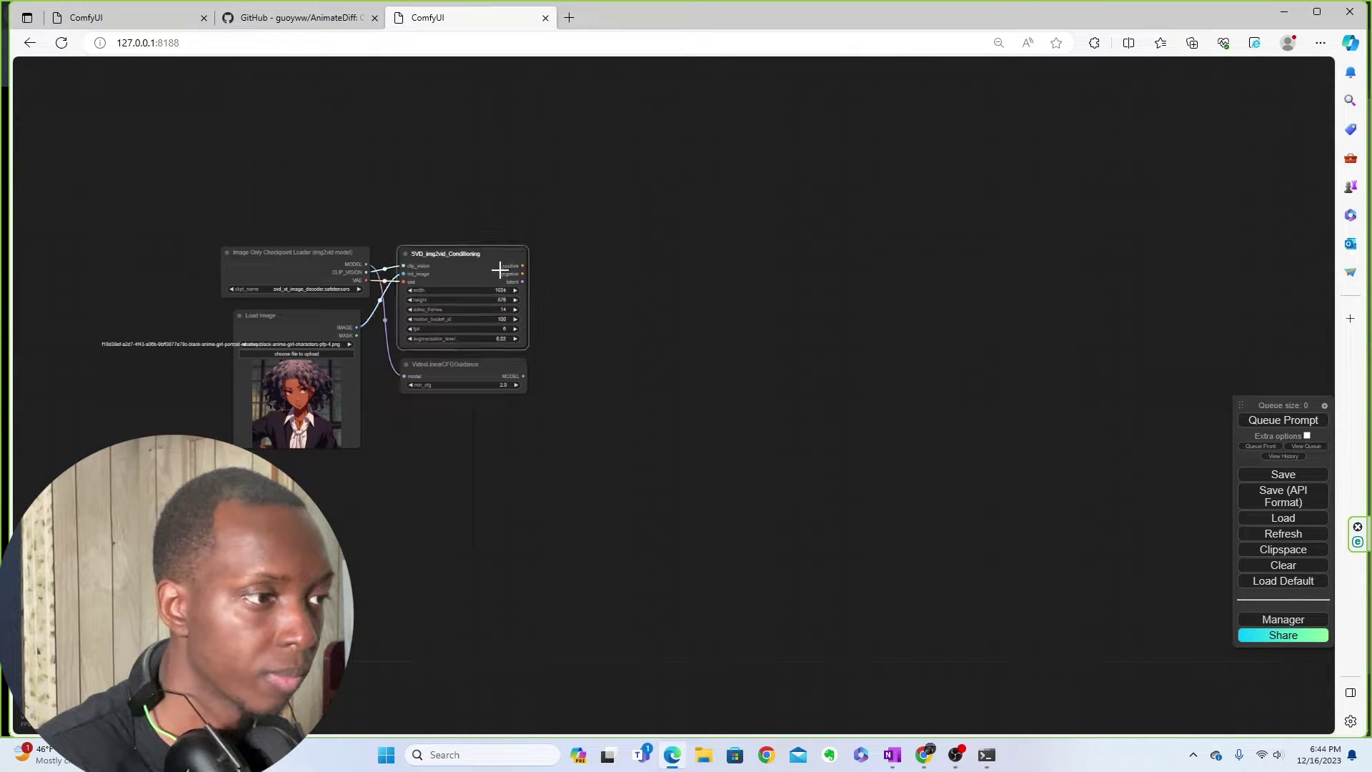
key("Delete")
left_click(500, 366)
key("Delete")
left_click(304, 315)
key("Delete")
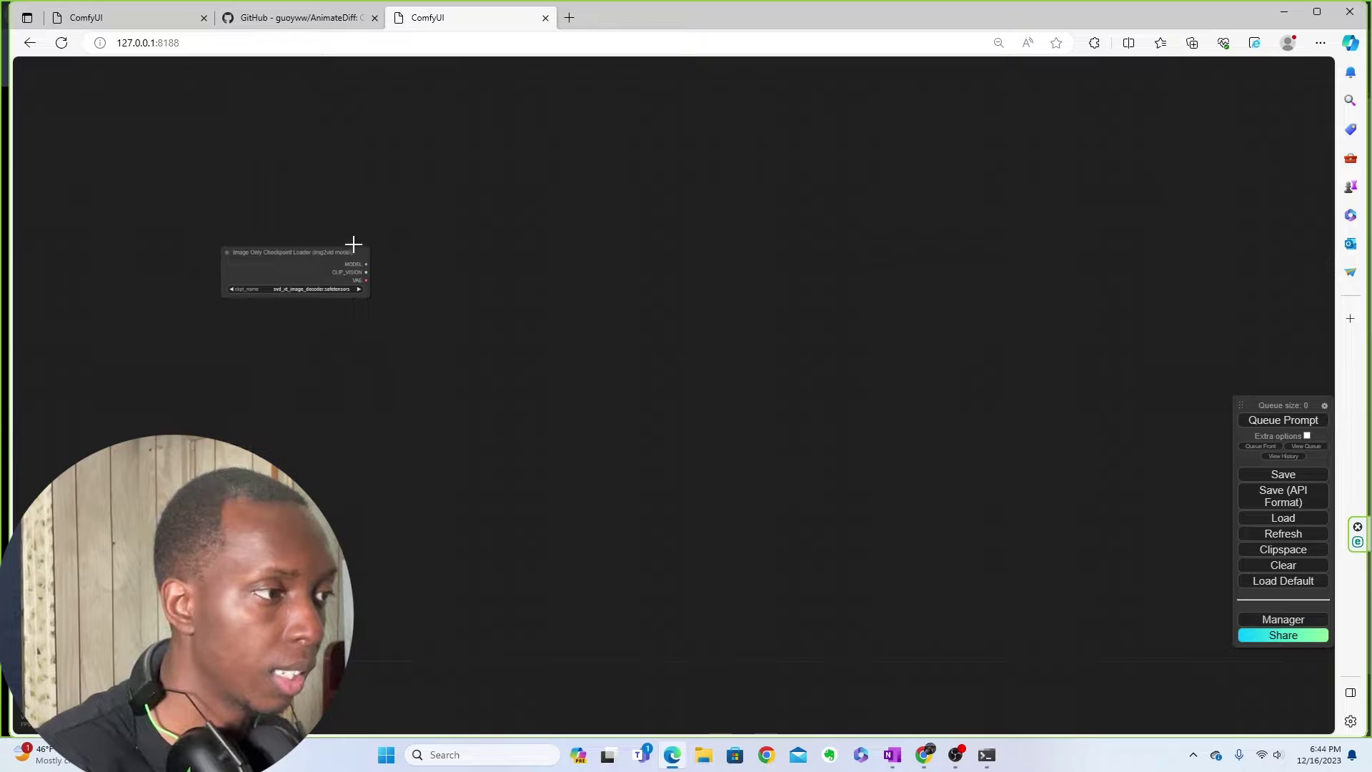
left_click(355, 256)
key("Delete")
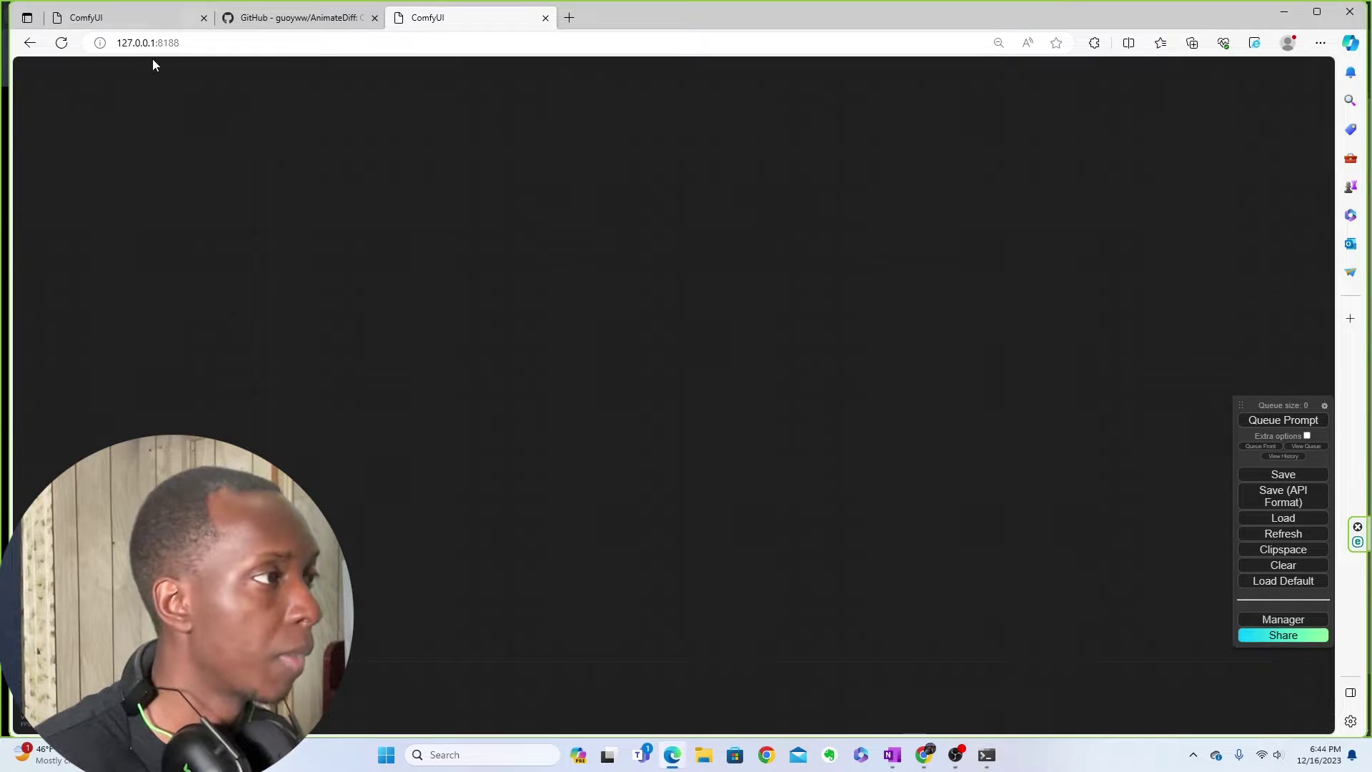
- Load the downloaded comfyworkflows_2d484598-dd34-4c21-ab0f-931341282e5a PNG from Downloads into the empty canvas
left_click(1282, 519)
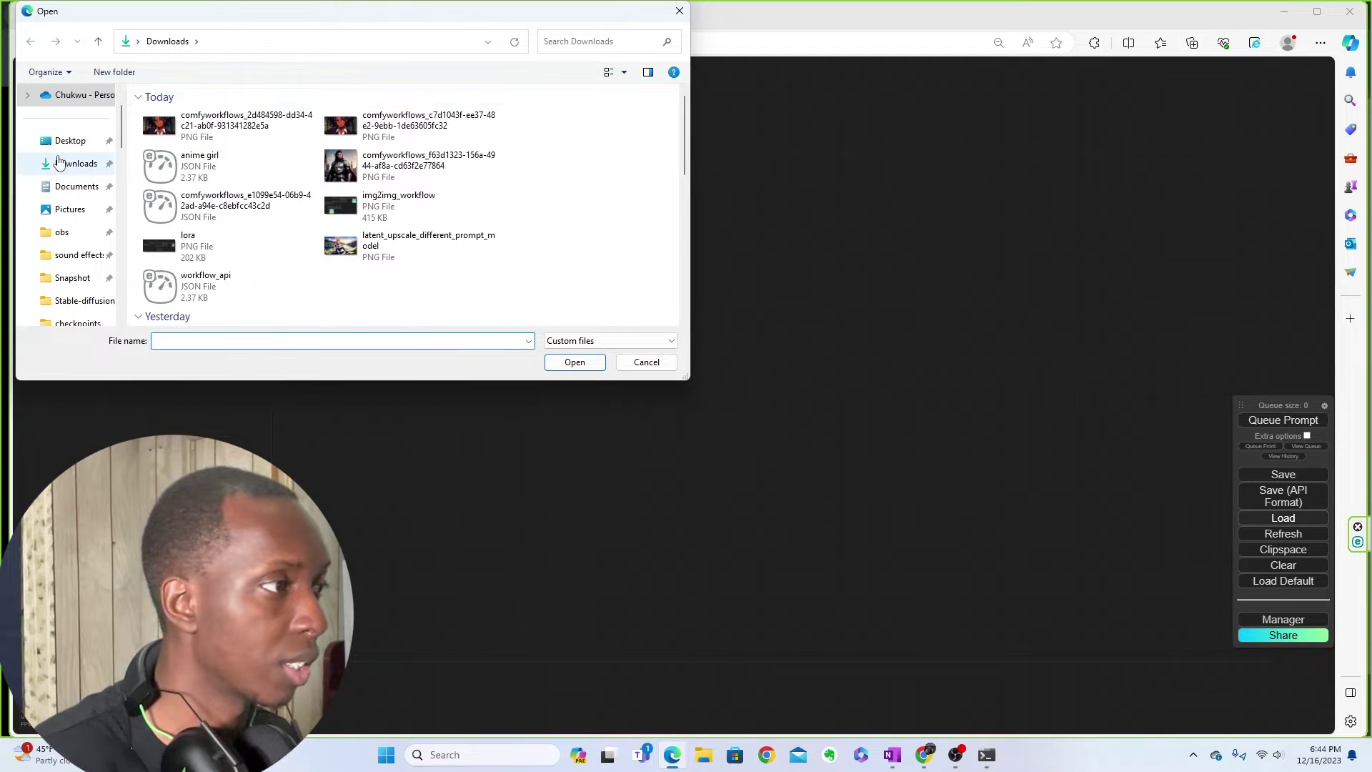
left_click(70, 163)
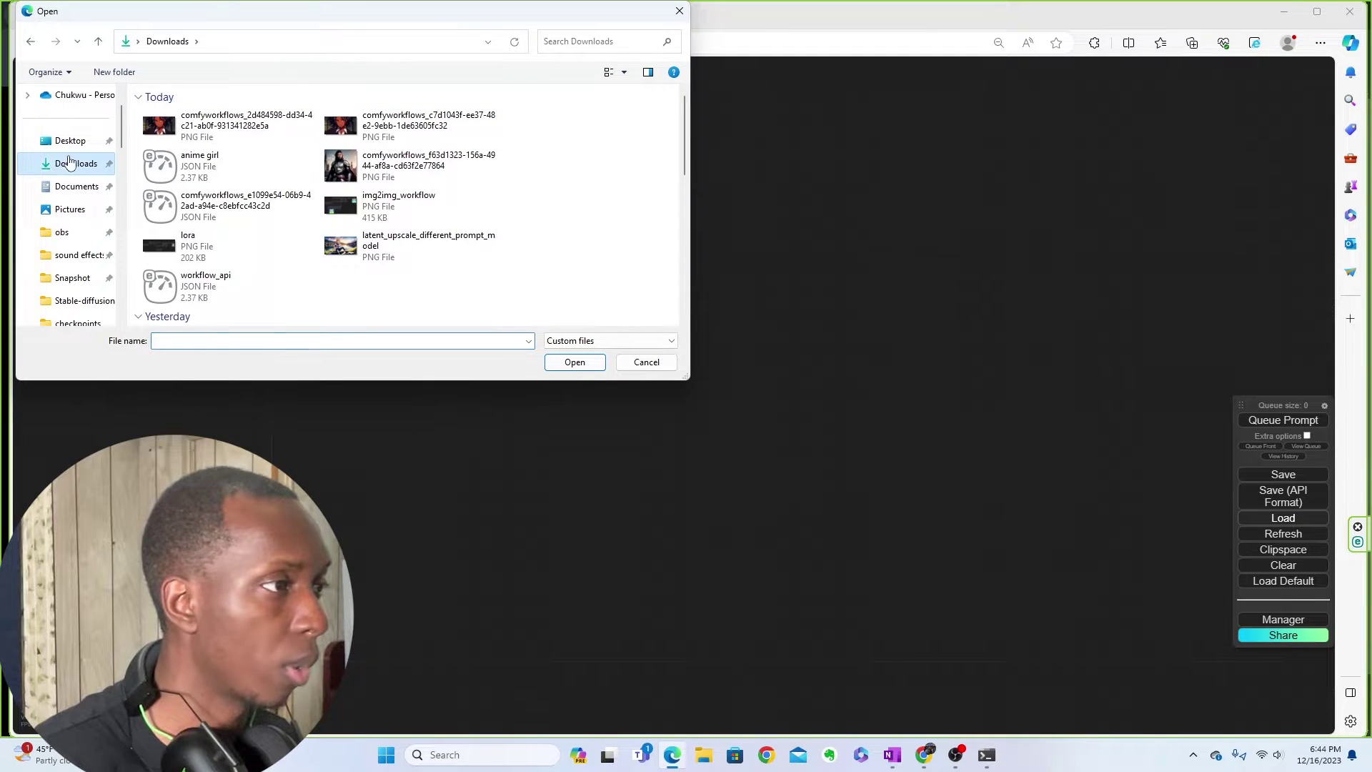
double_click(263, 119)
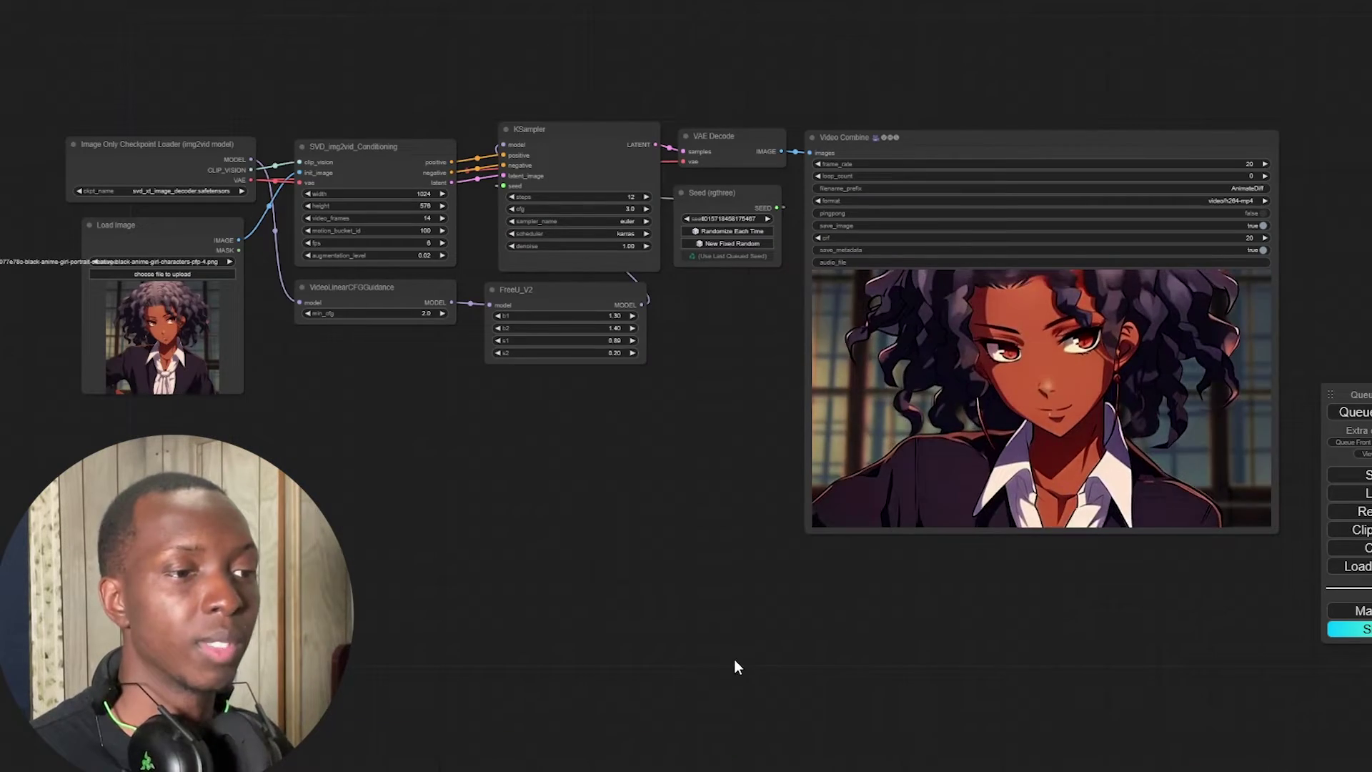
left_click_drag(735, 658, 670, 650)
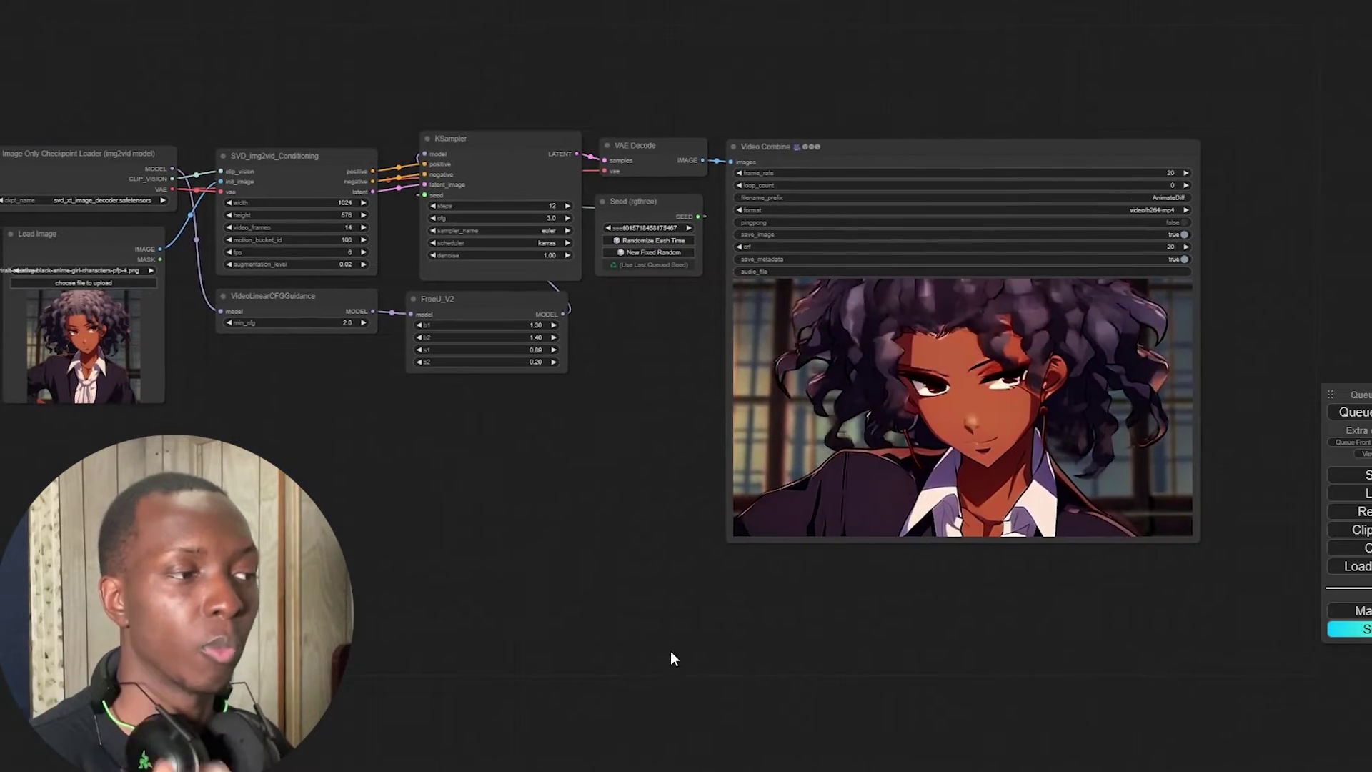
mouse_move(557, 580)
left_mouse_down()
mouse_move(636, 569)
mouse_move(575, 577)
left_mouse_up()
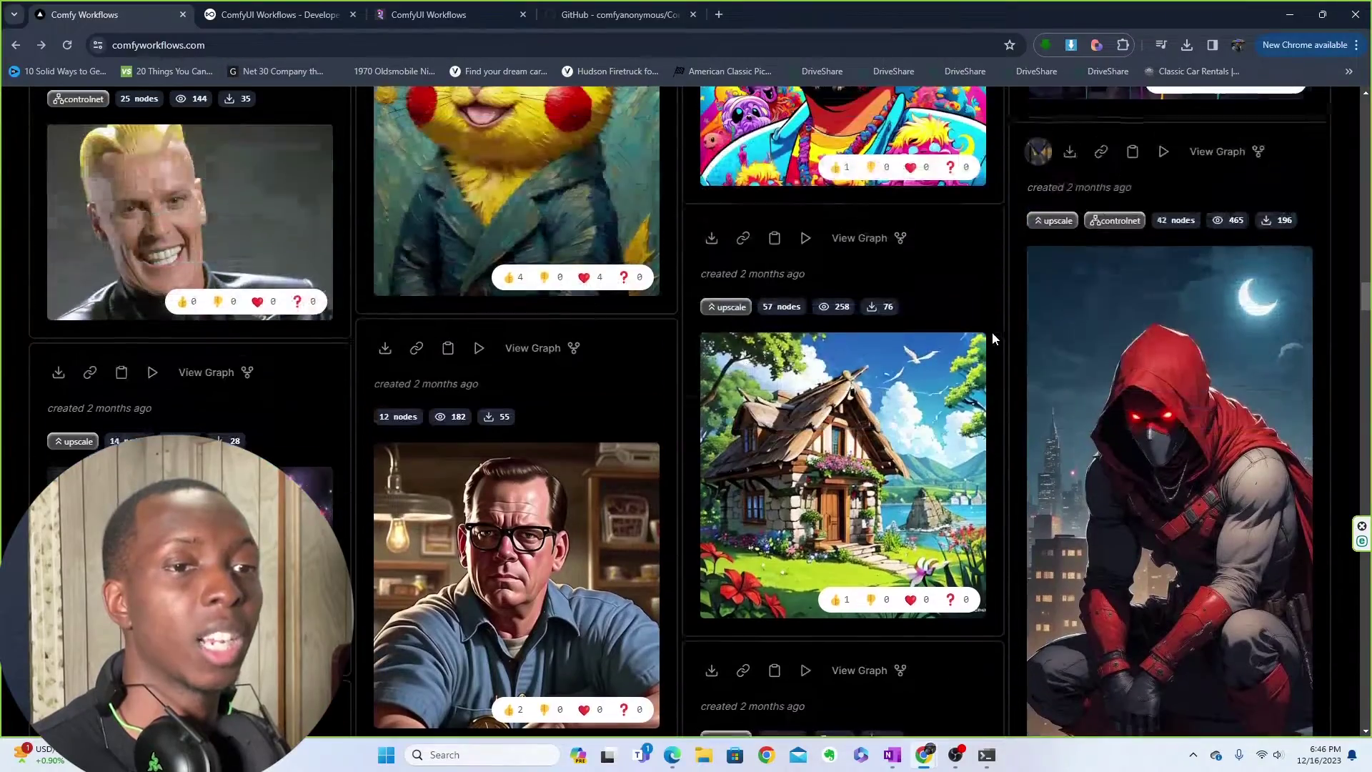
- Browse the Comfy Workflows gallery in Chrome and open the 47-node upscale workflow of the girl in a beige jacket in a new tab
scroll(992, 334, "down", 10)
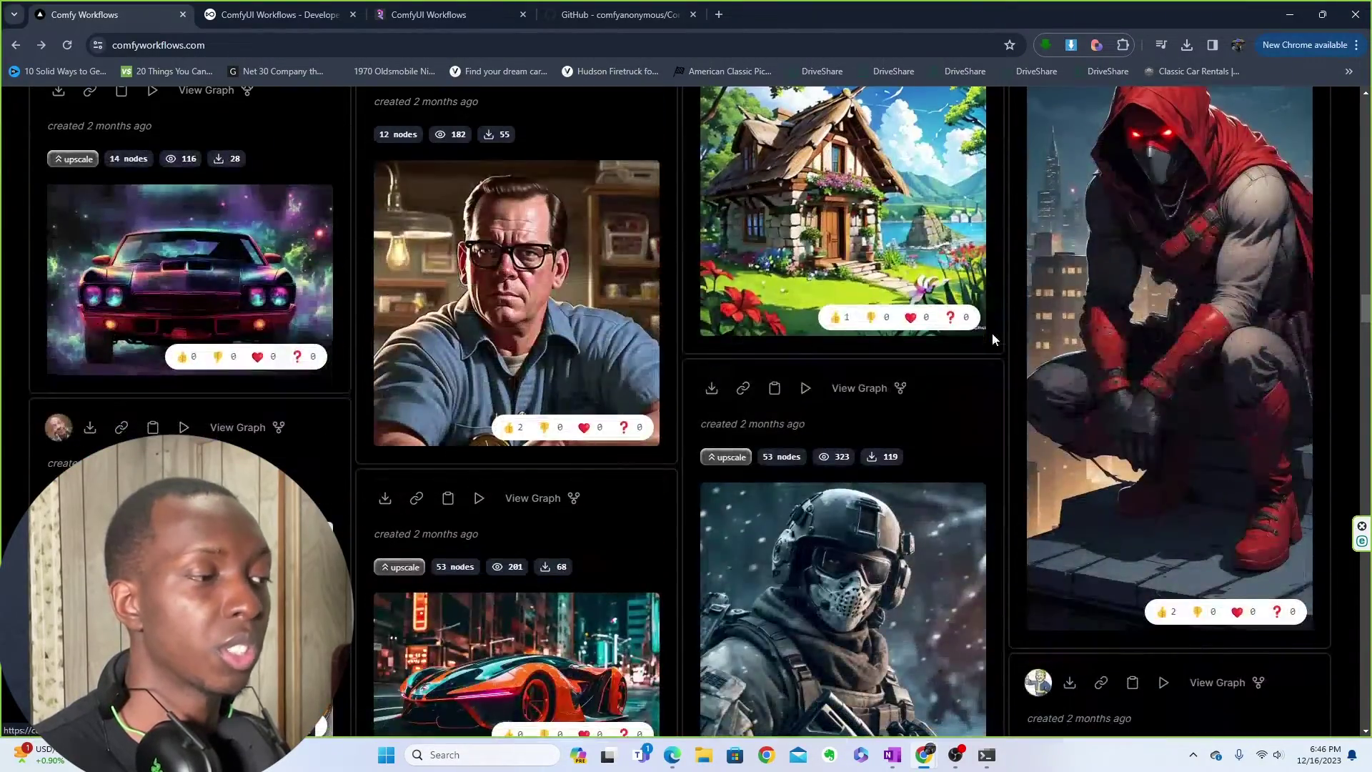
scroll(784, 319, "down", 4)
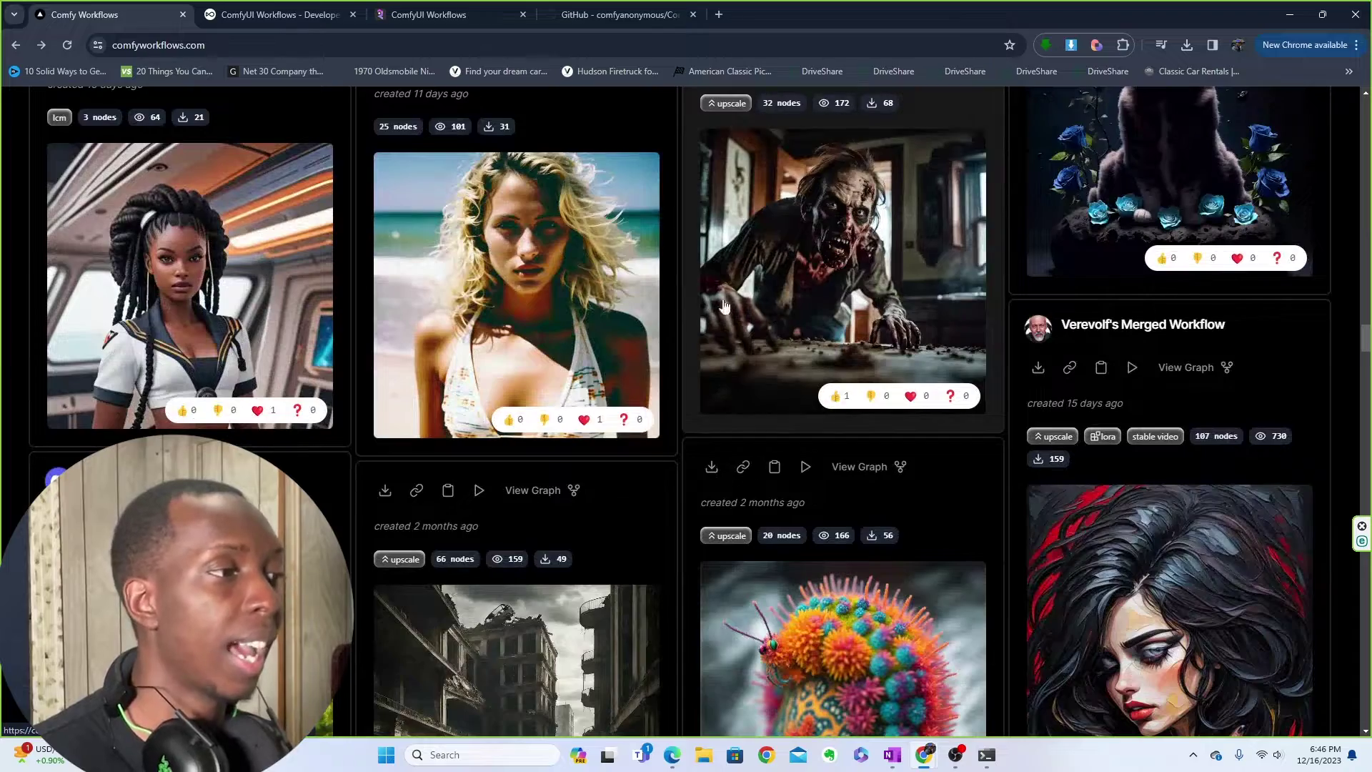
scroll(65, 317, "up", 2)
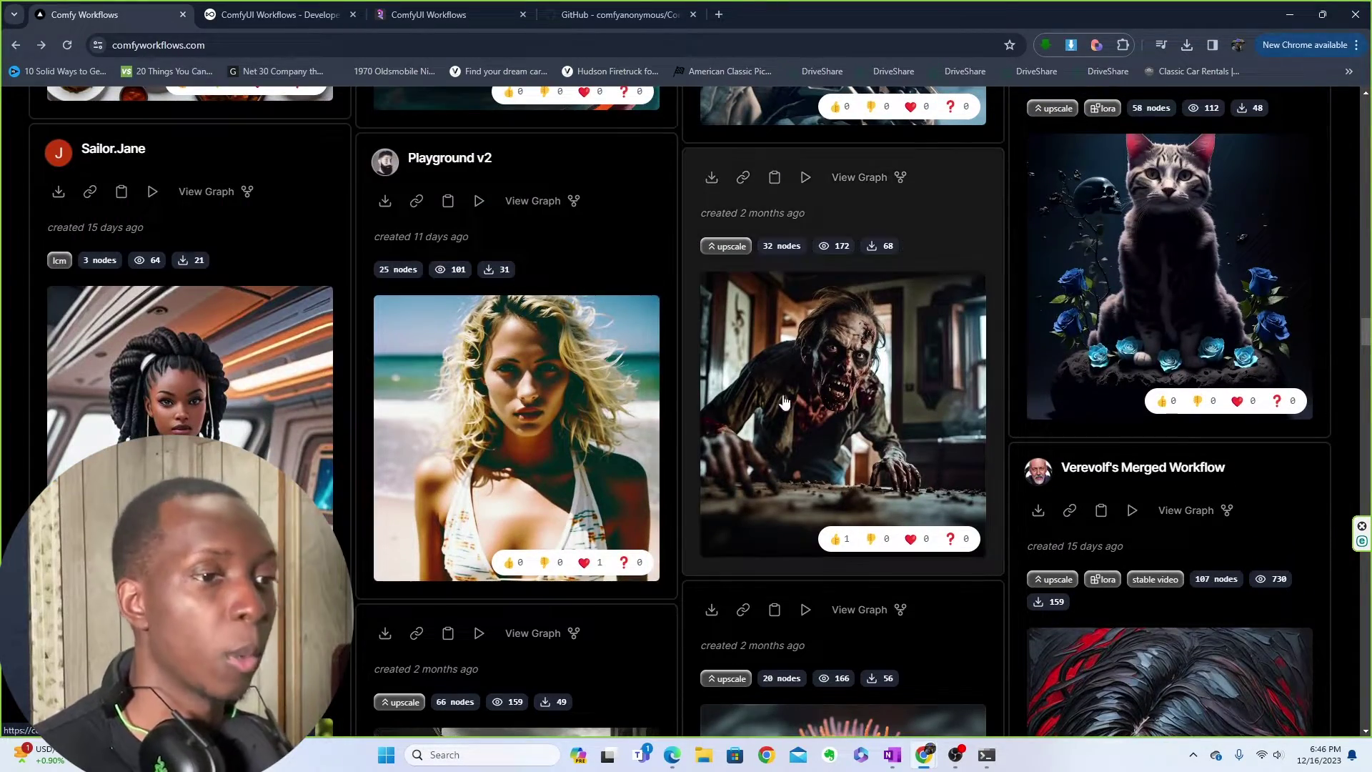
scroll(793, 394, "down", 3)
scroll(813, 366, "up", 3)
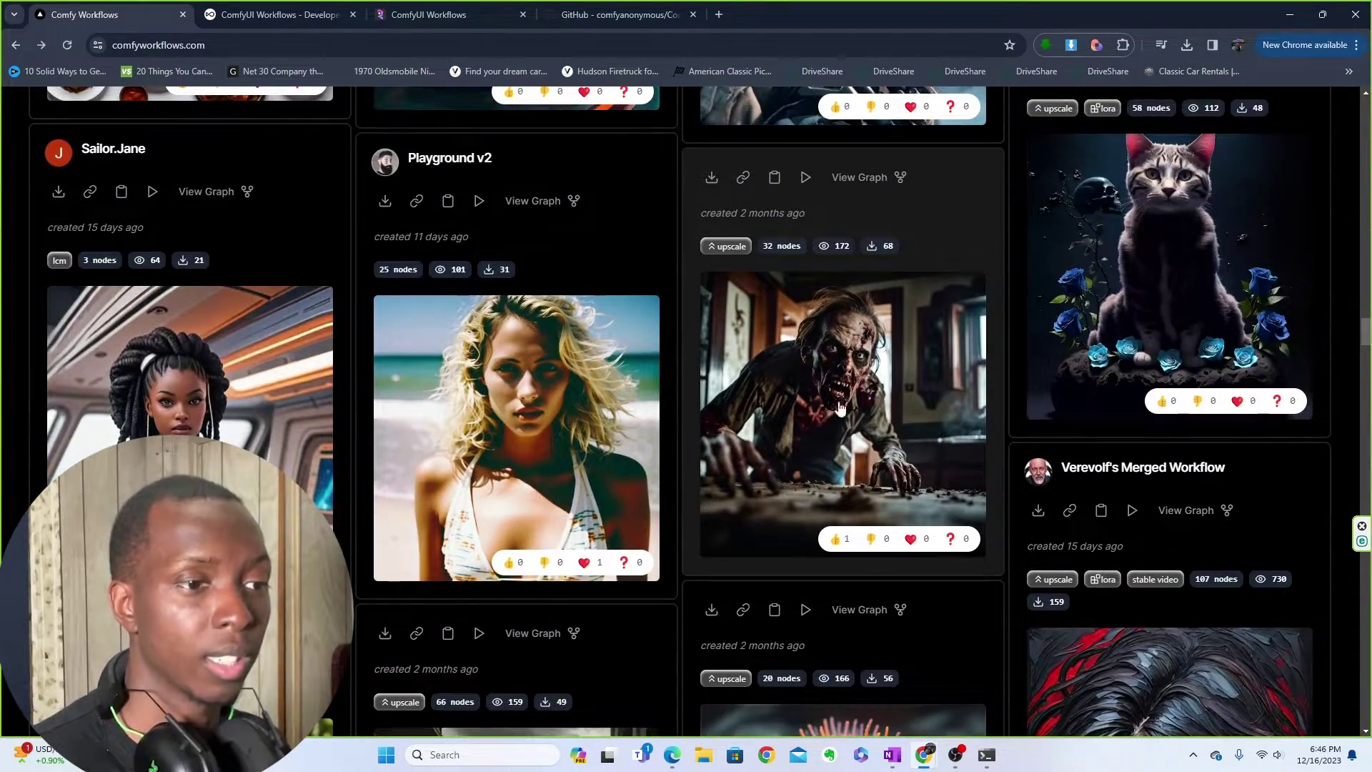
scroll(830, 384, "down", 3)
scroll(830, 383, "down", 6)
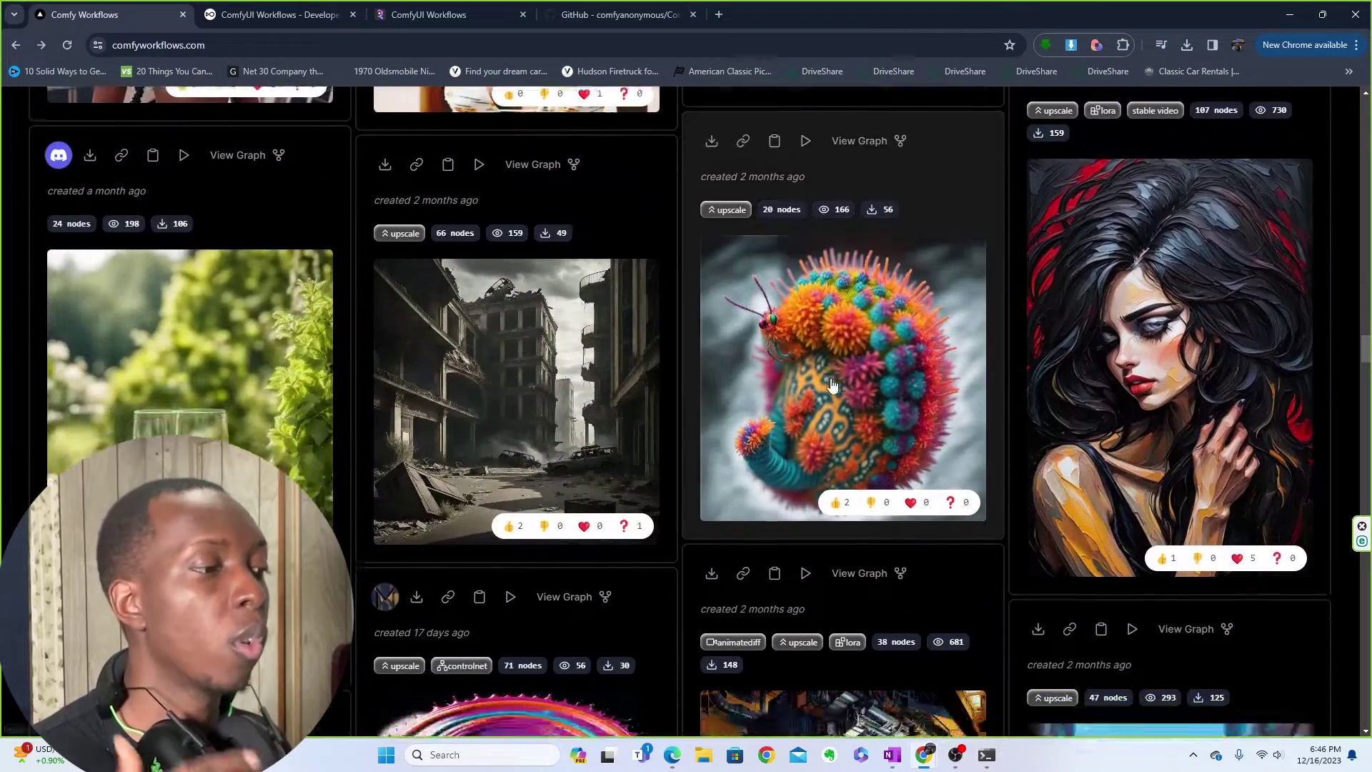
scroll(830, 384, "down", 3)
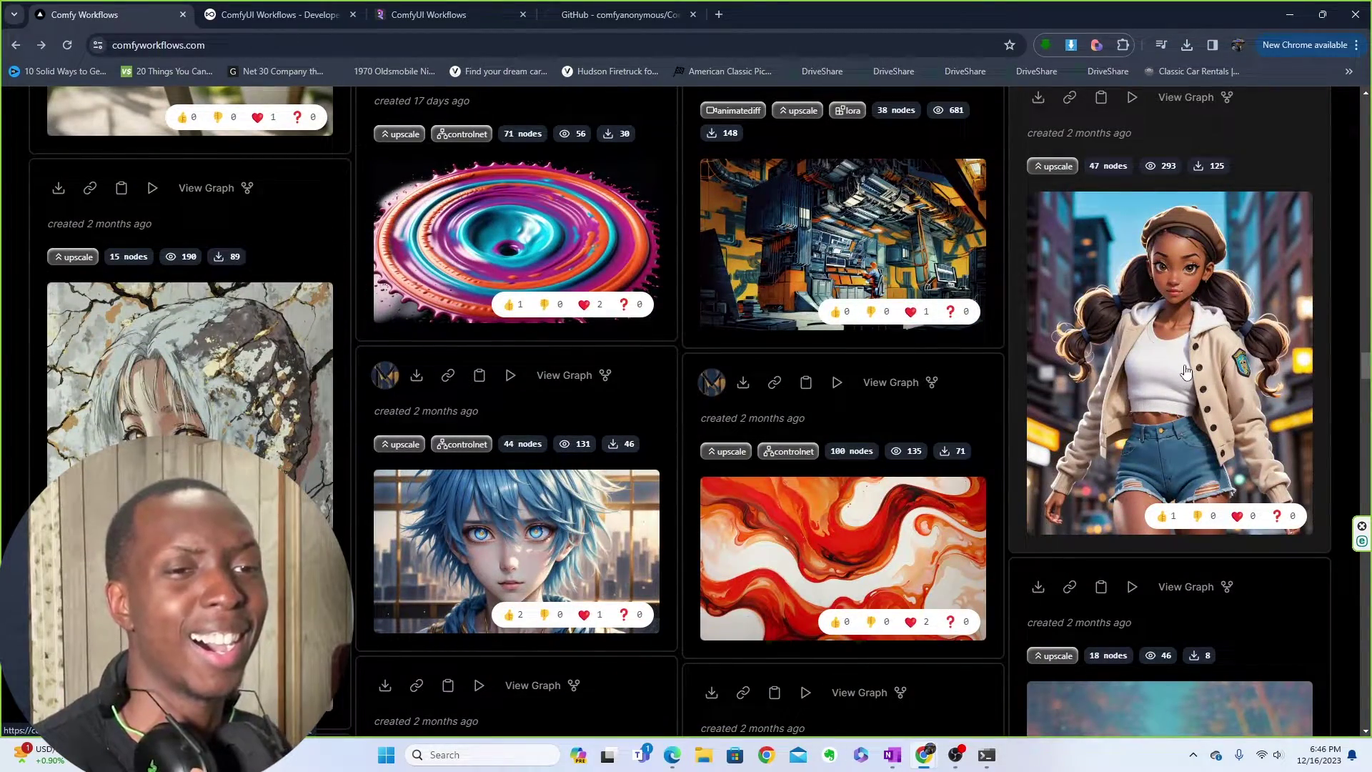
right_click(1150, 330)
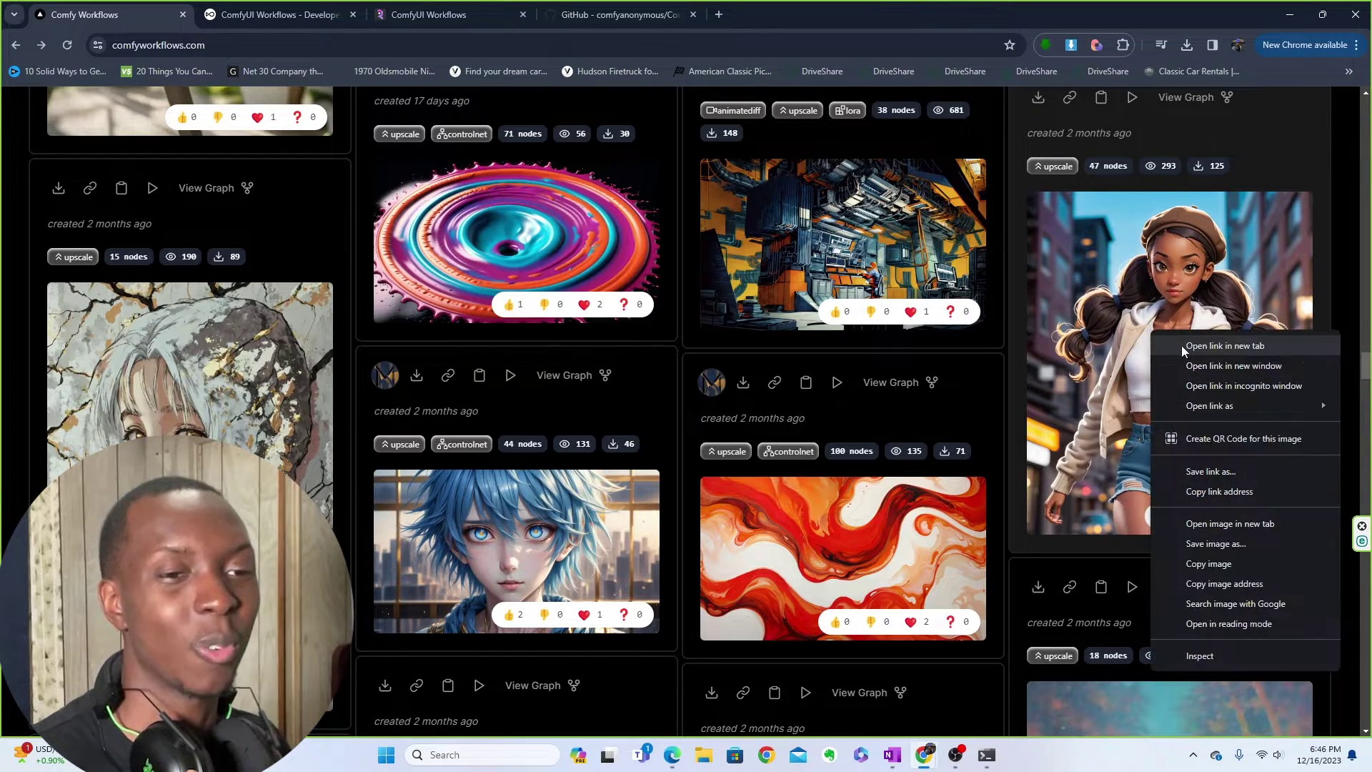
left_click(1181, 345)
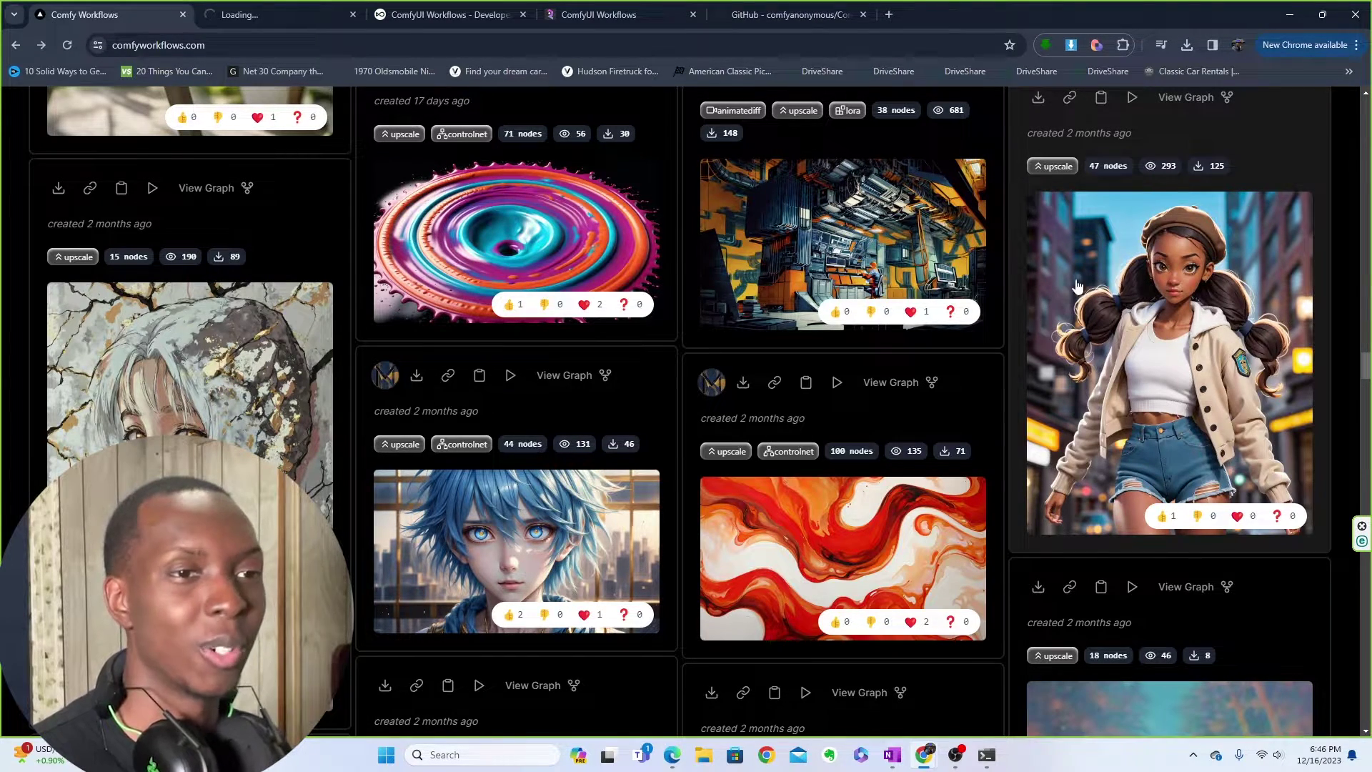
- Look through more of the Comfy Workflows gallery and the custom node types on the opened 47-node workflow's page
scroll(1150, 297, "up", 3)
scroll(1157, 357, "down", 3)
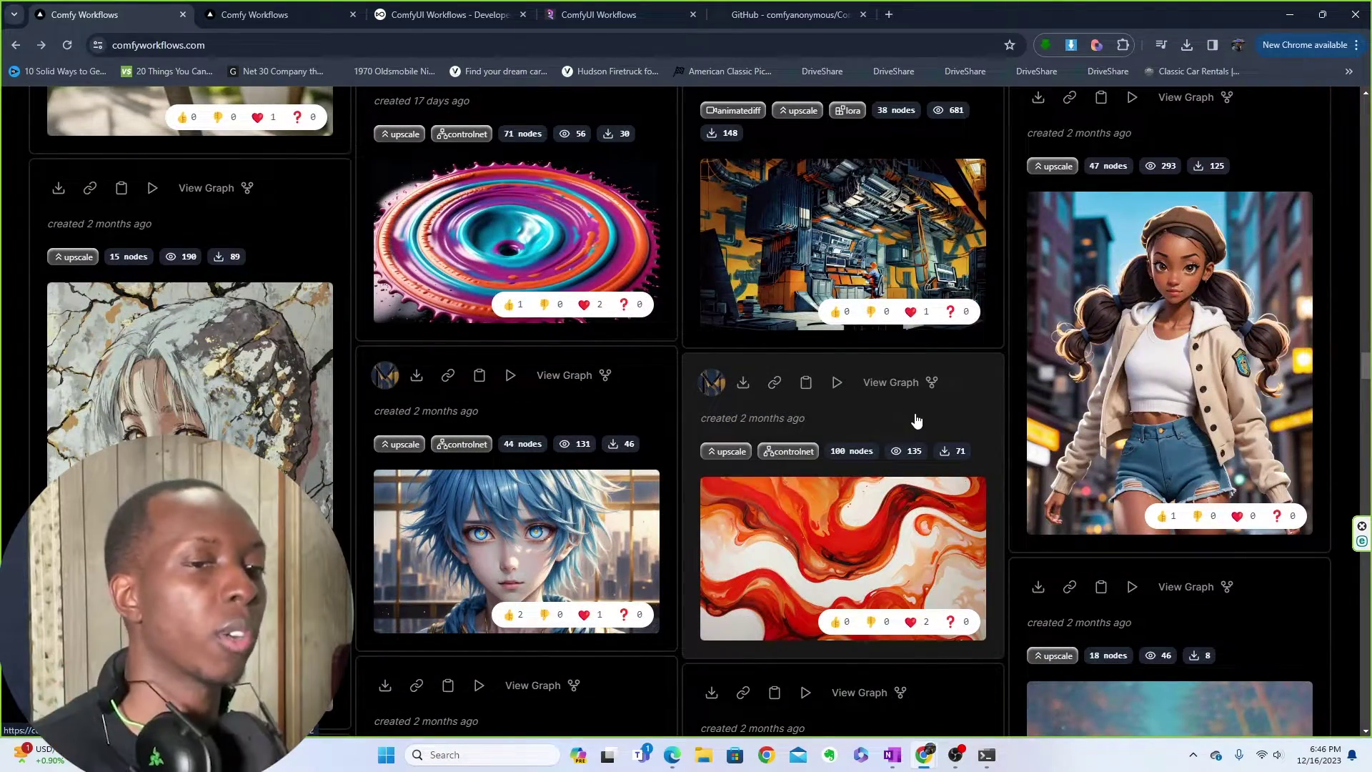
scroll(922, 422, "down", 8)
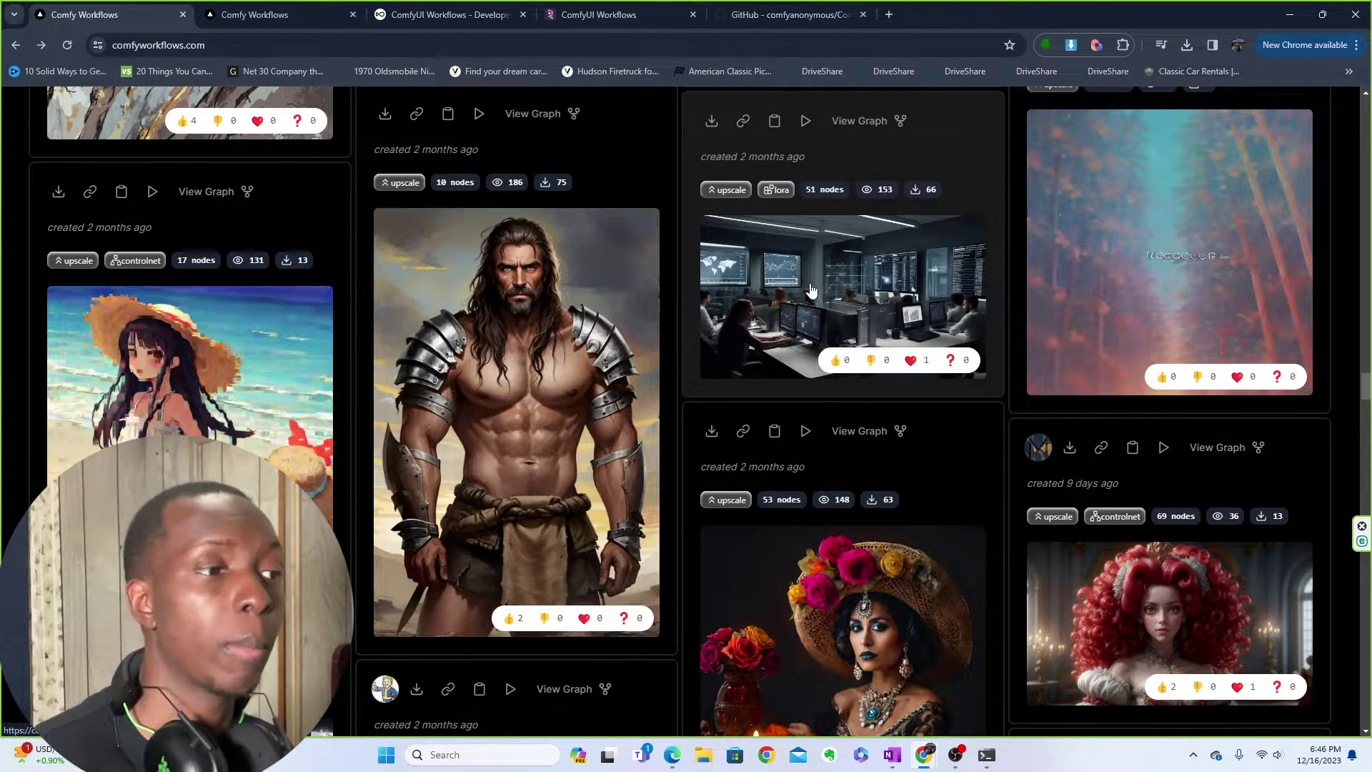
scroll(811, 289, "down", 10)
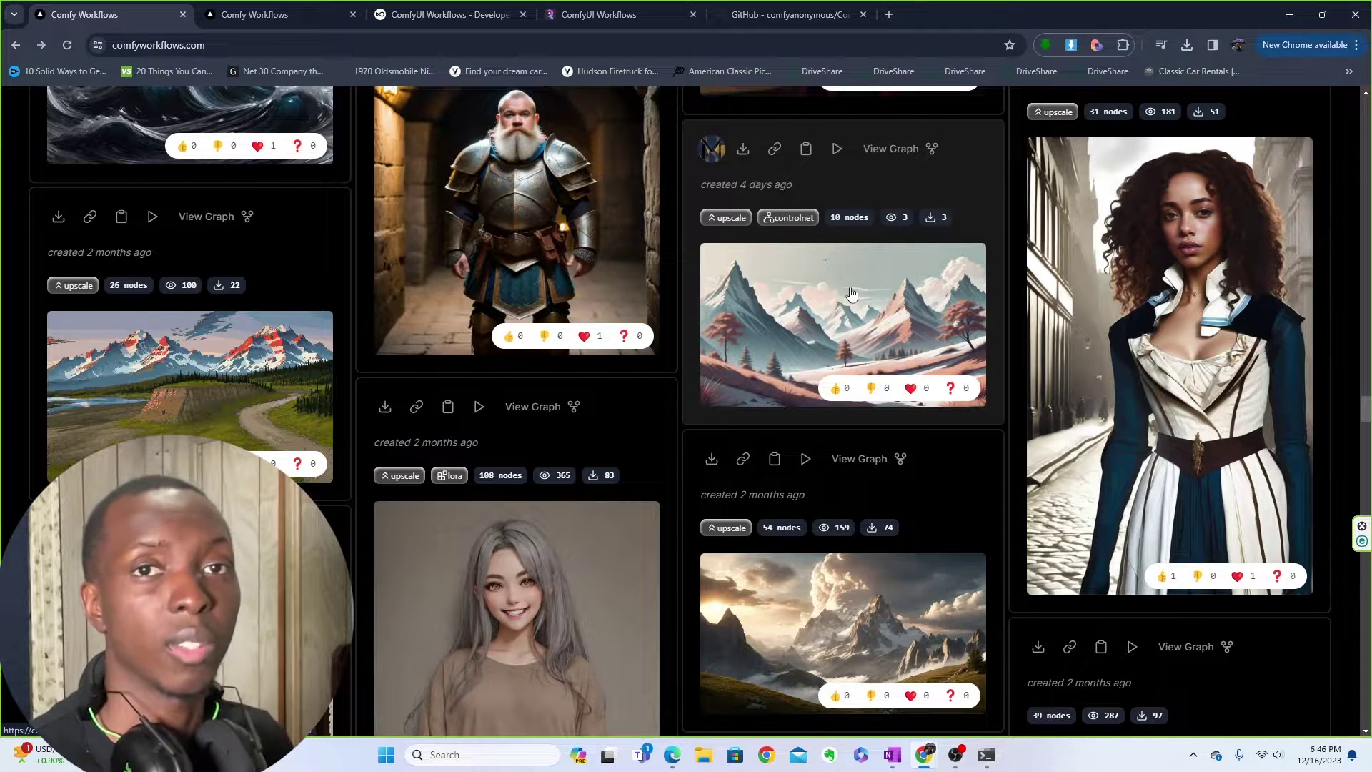
left_click(293, 9)
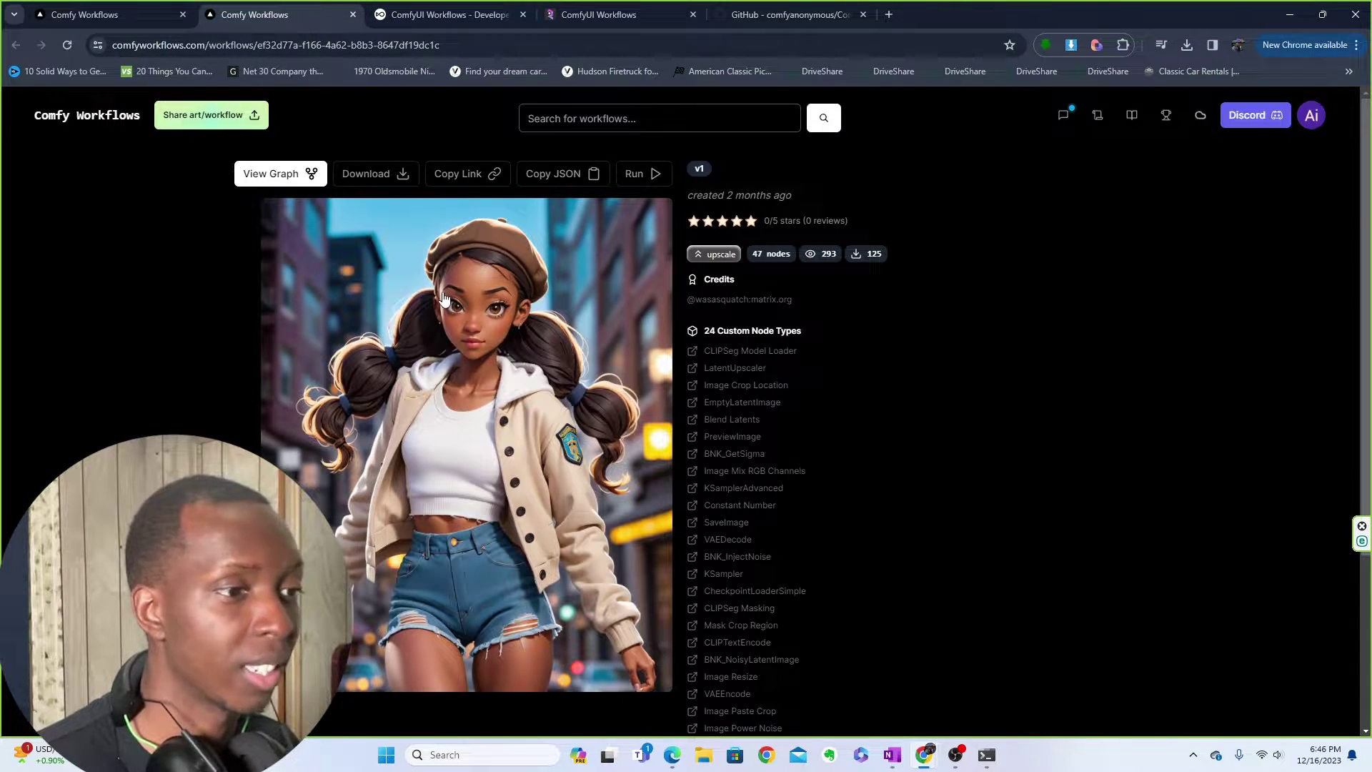
scroll(444, 300, "down", 2)
scroll(446, 300, "up", 1)
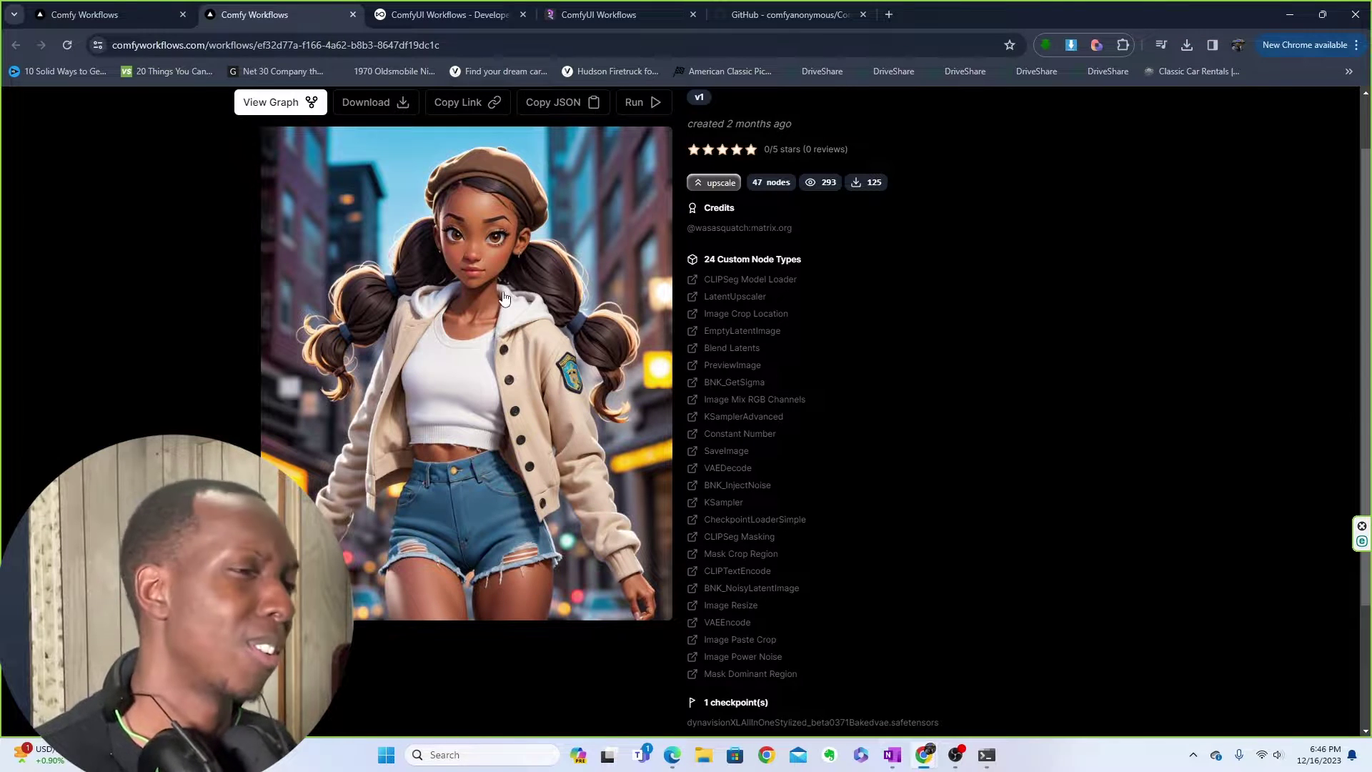
- Go to OpenArt's ComfyUI workflows and open Prompt Your Face Into Any Image from the Spotlight creations
left_click(456, 14)
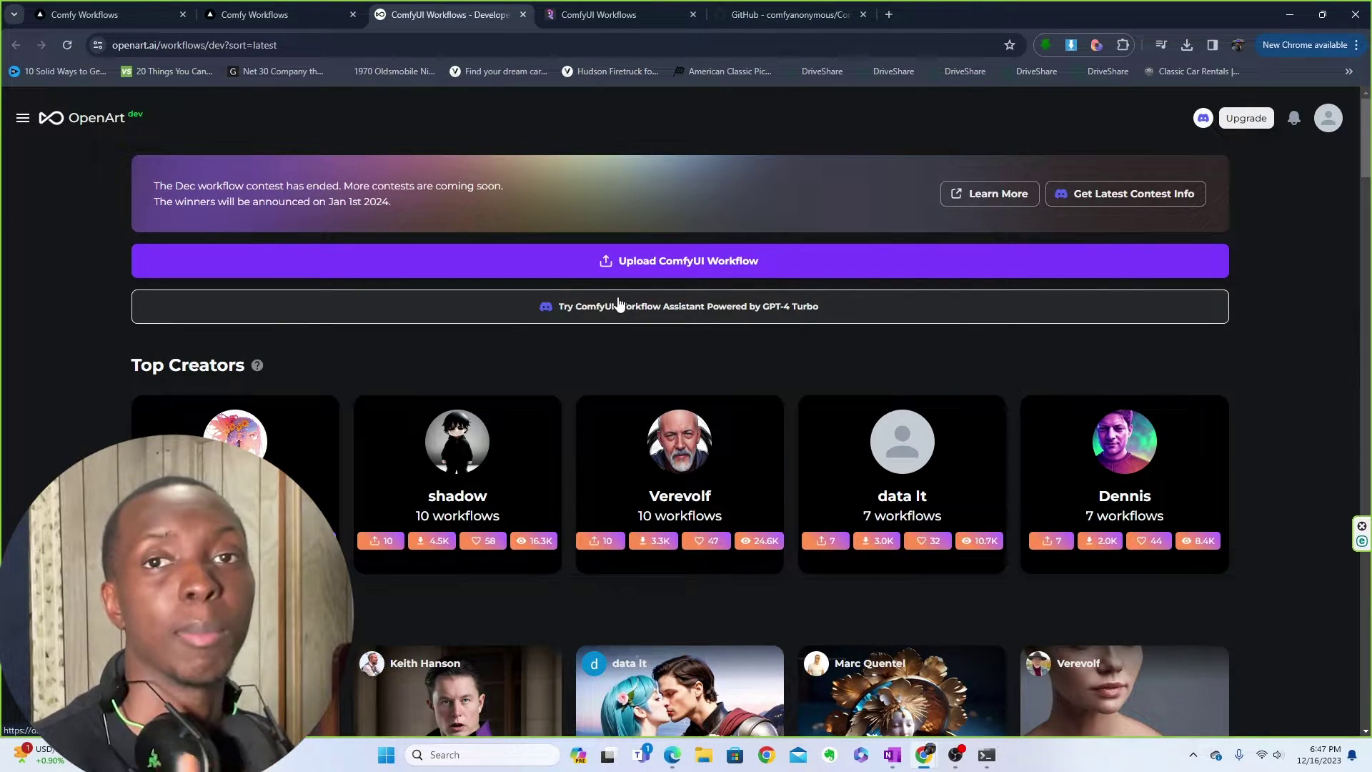
scroll(619, 304, "down", 4)
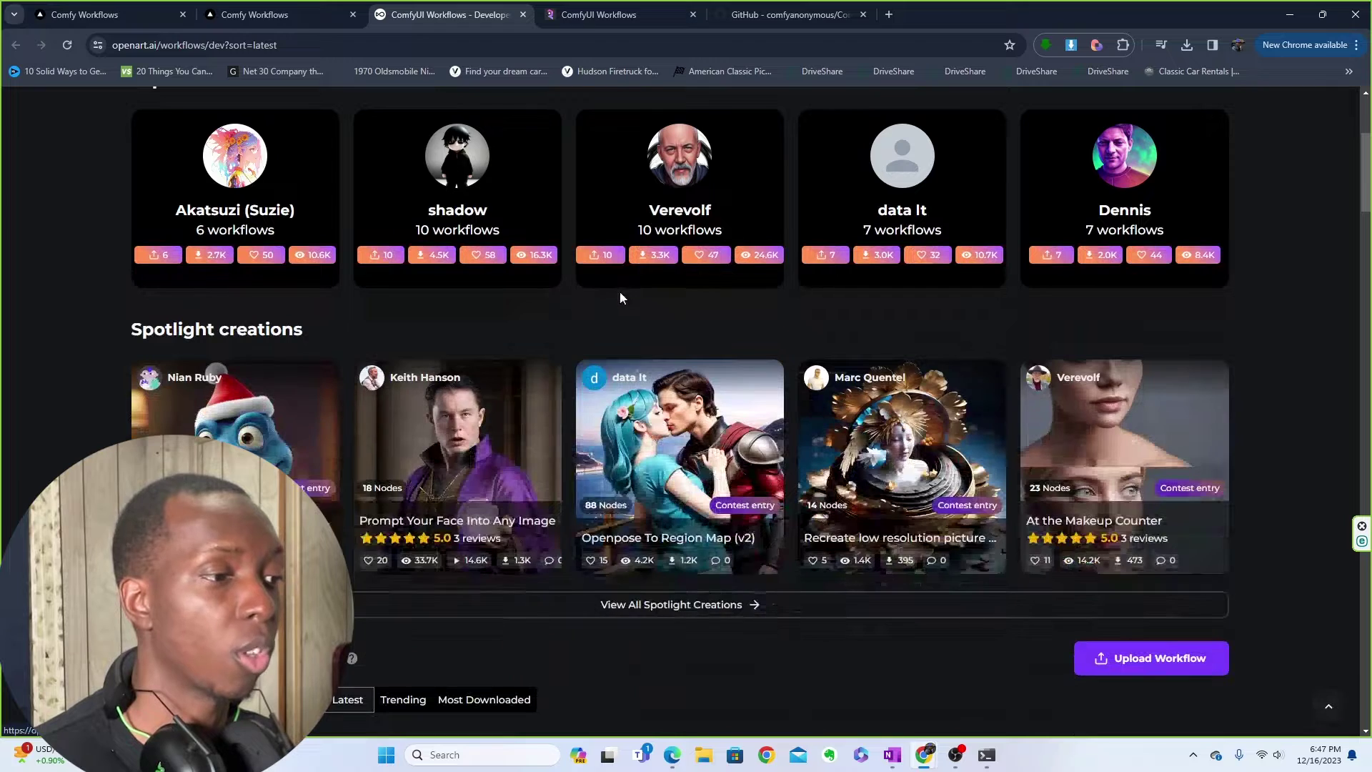
left_click(507, 421)
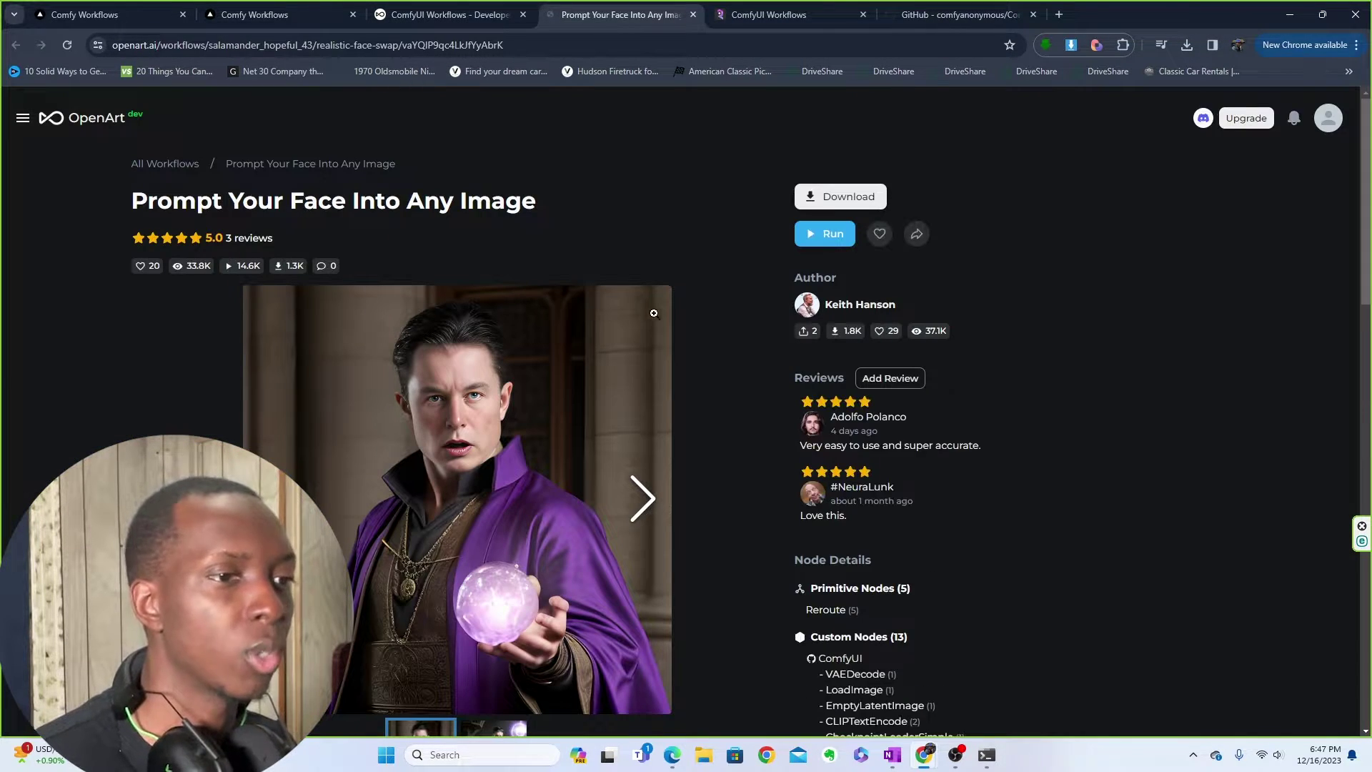
scroll(716, 299, "down", 2)
scroll(716, 298, "up", 2)
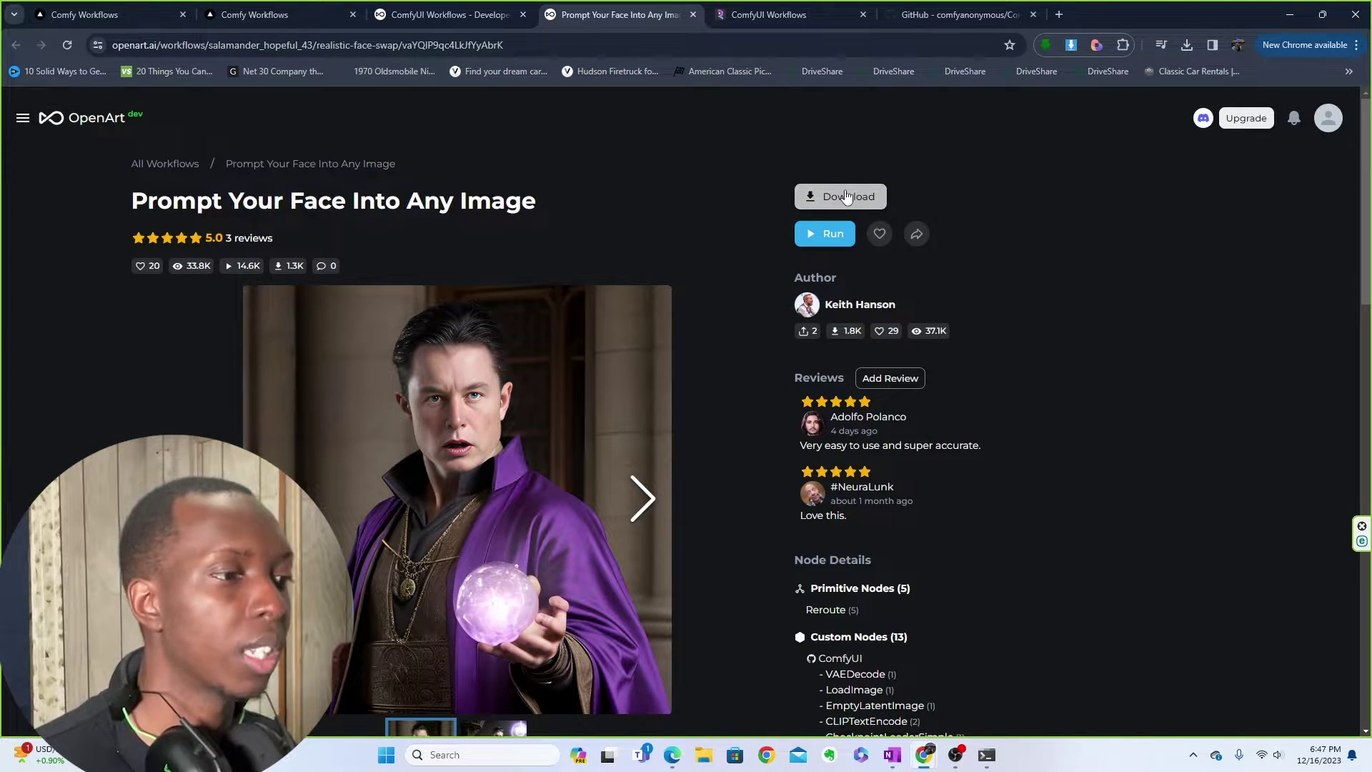
- Run the face workflow online on OpenArt with a portrait photo from the Pictures folder as its image
left_click(838, 242)
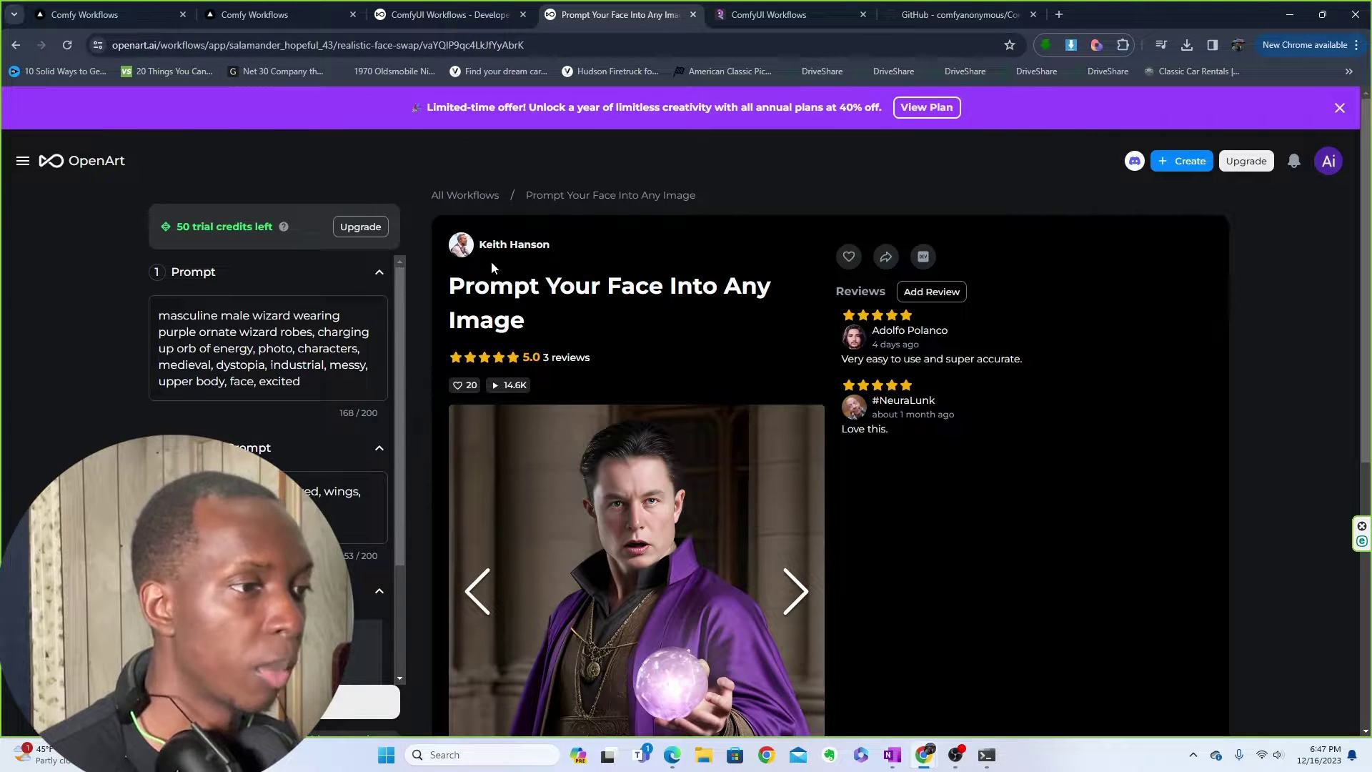
left_click(321, 387)
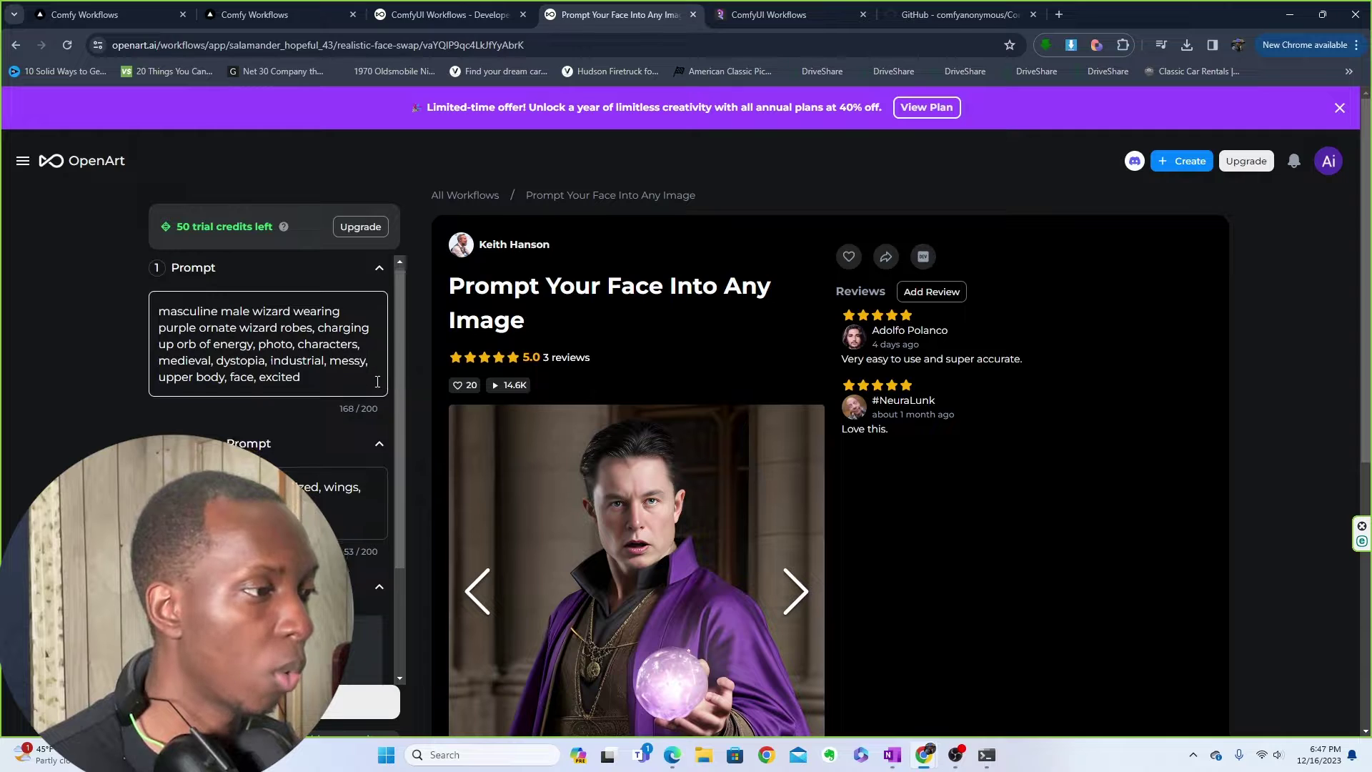
scroll(398, 387, "down", 3)
left_click(351, 382)
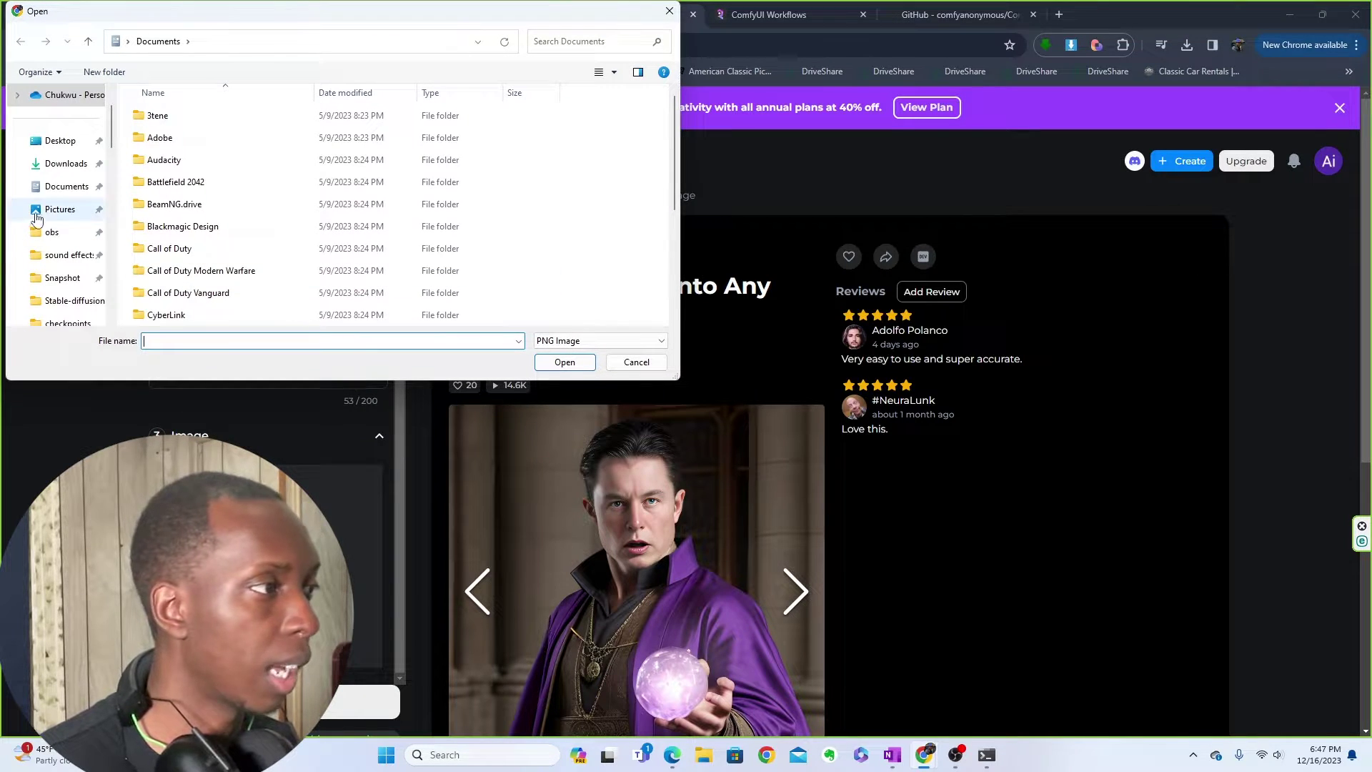
left_click(62, 210)
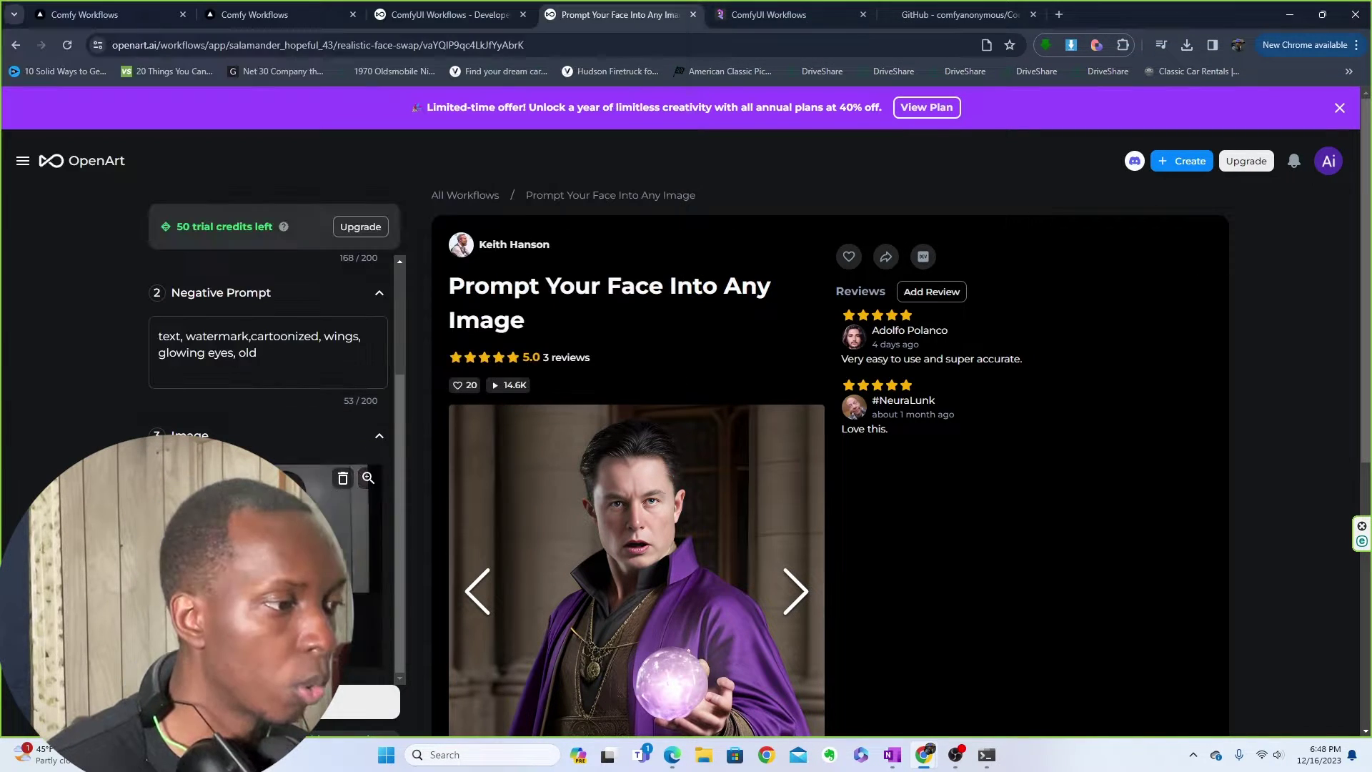
scroll(643, 429, "down", 2)
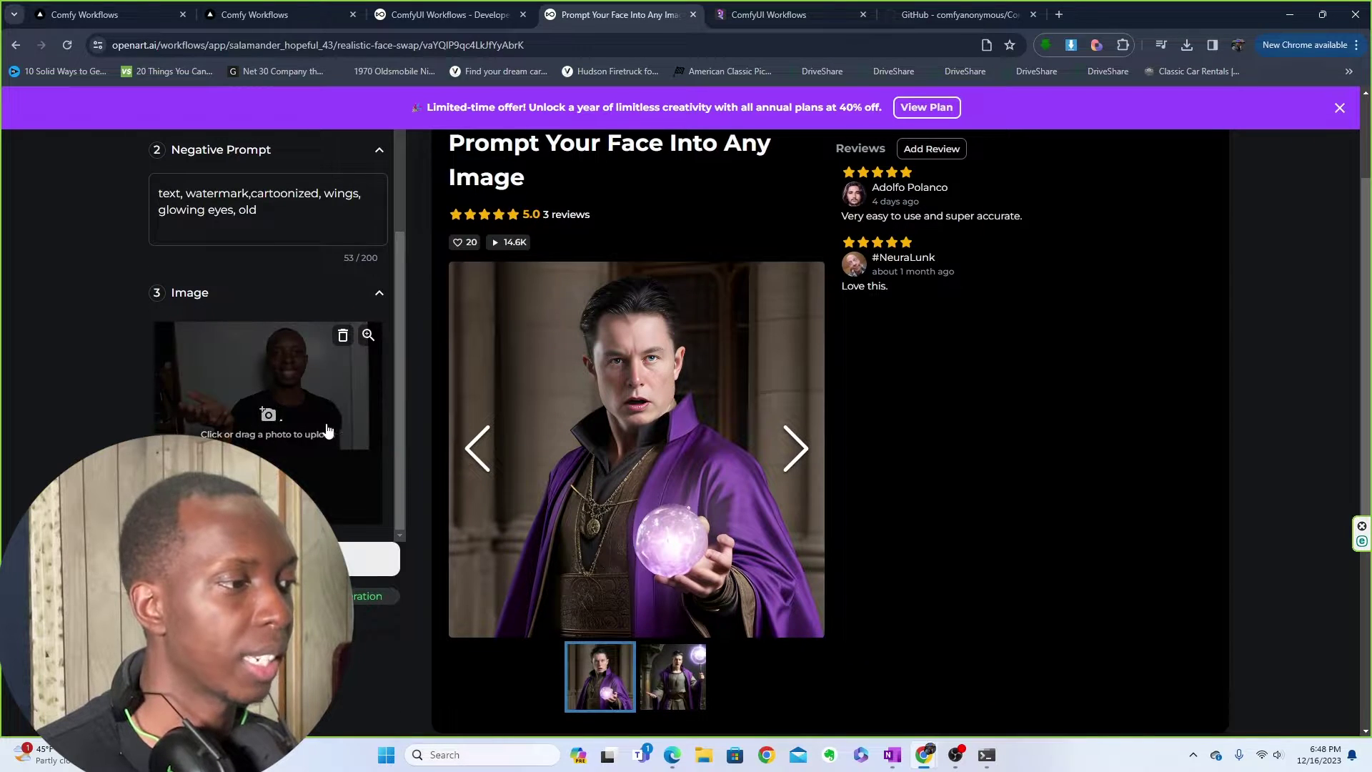
scroll(573, 425, "down", 5)
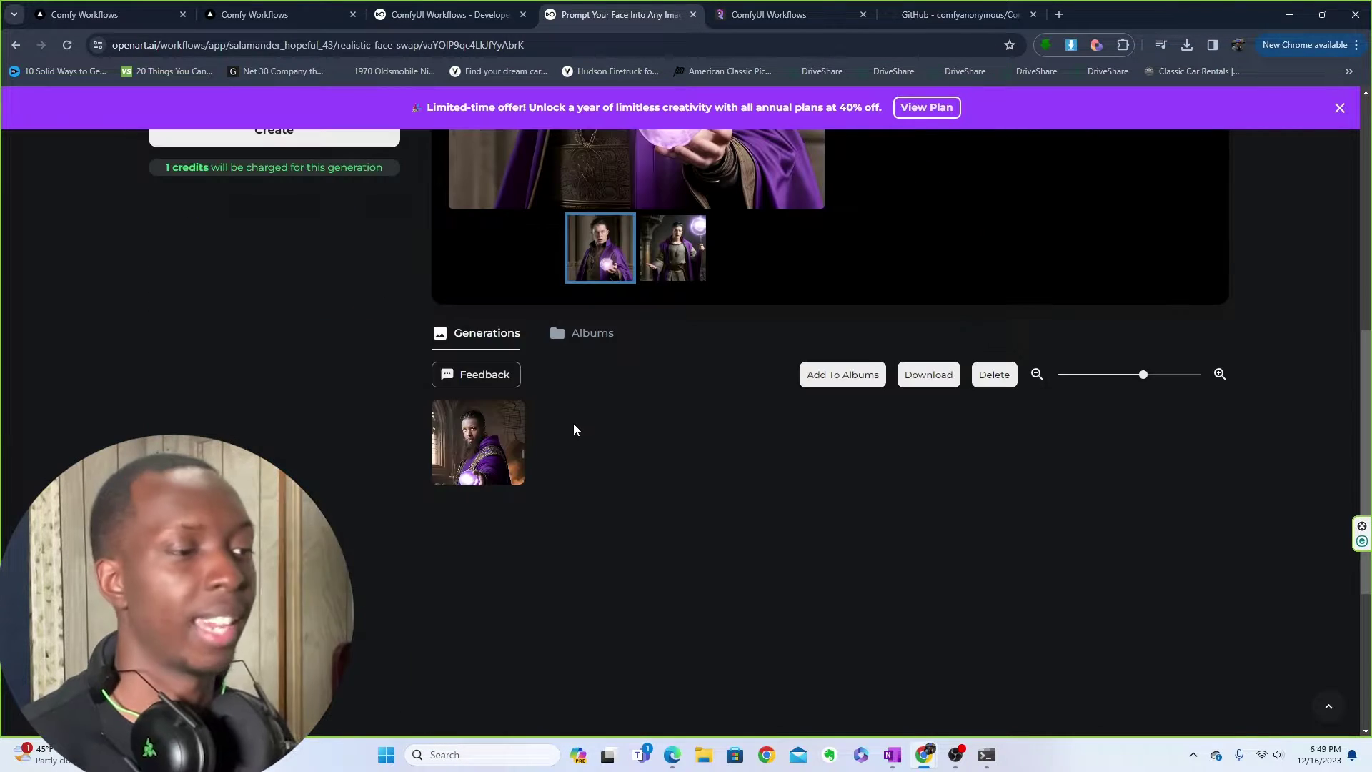
- Review the generated wizard image with its workflow configs and available actions, and close the preview
left_click(488, 439)
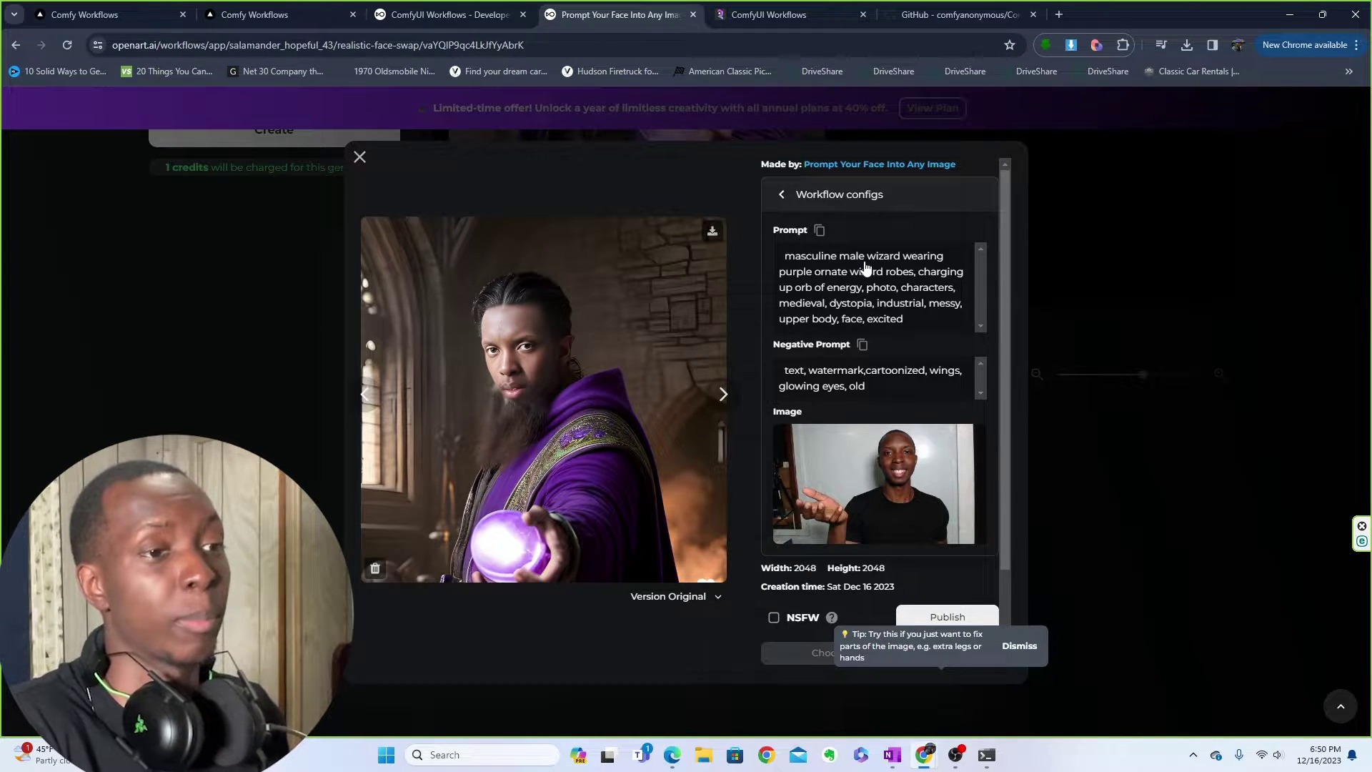
scroll(919, 508, "down", 2)
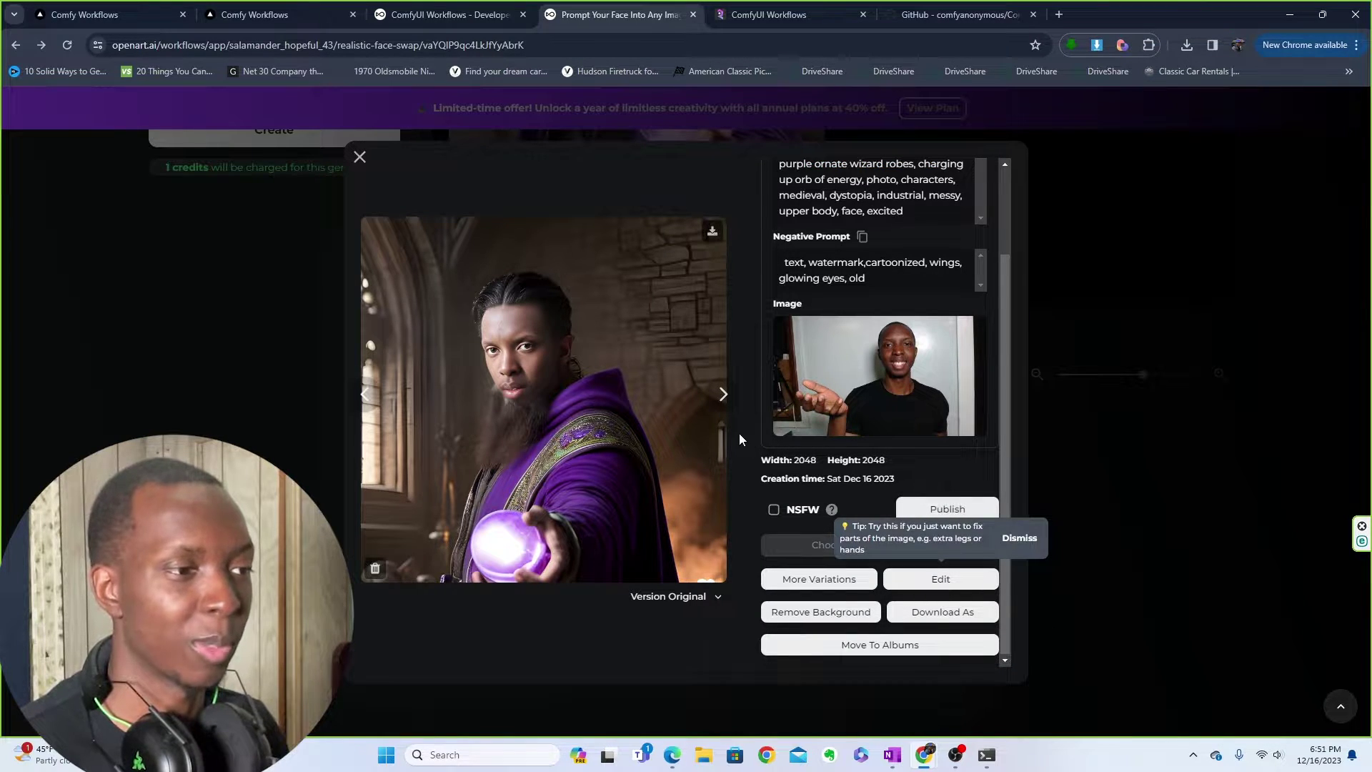
left_click(1061, 398)
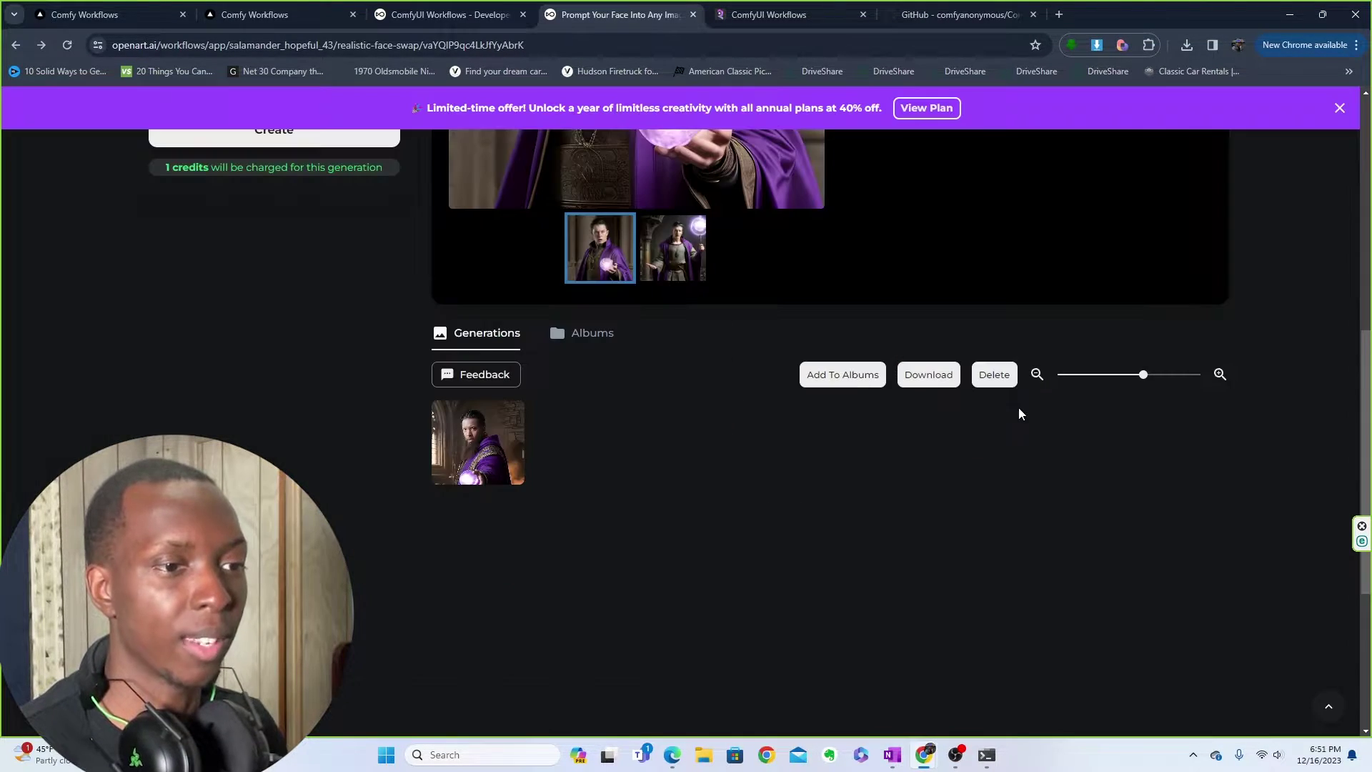
- Return to the workflow details of Prompt Your Face Into Any Image and download the workflow
scroll(1018, 406, "up", 10)
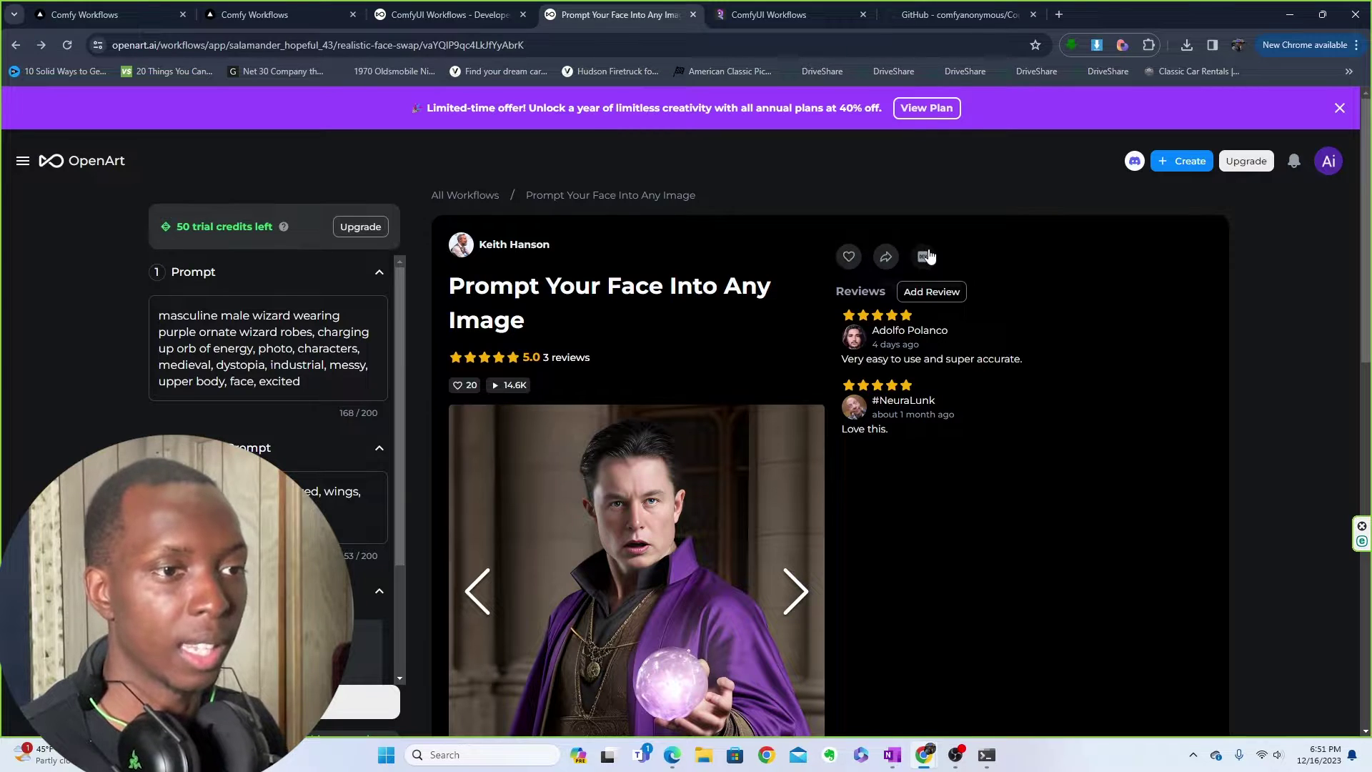
left_click(925, 259)
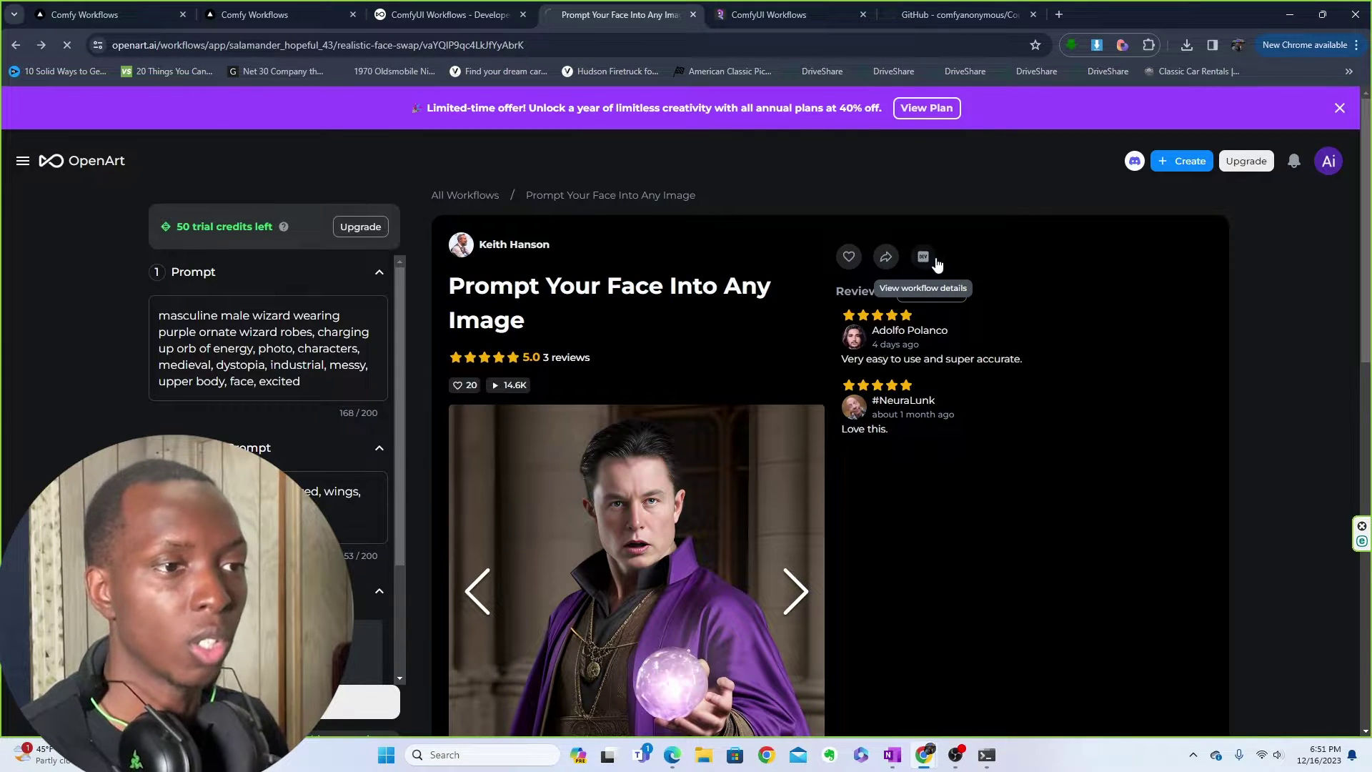
left_click(846, 192)
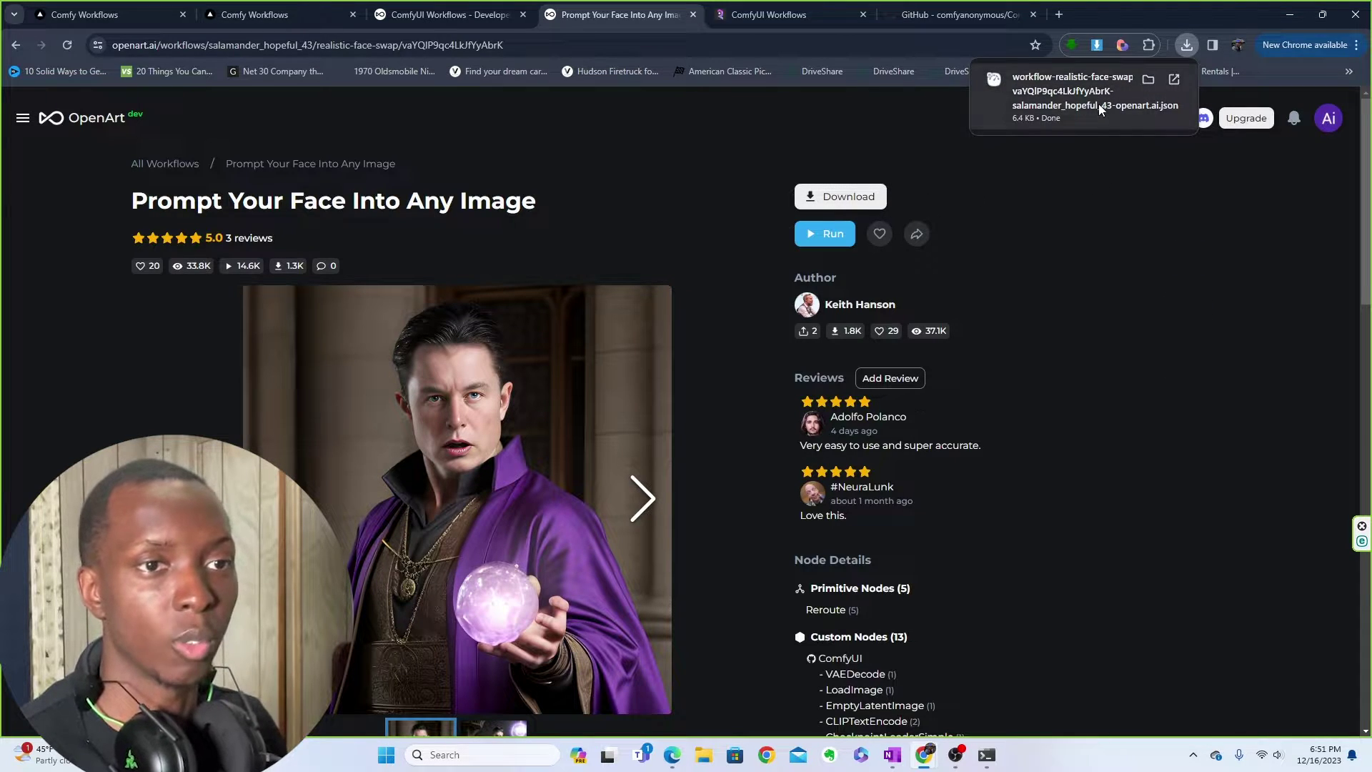
- Switch to ComfyUI in Edge, load the downloaded workflow-realistic-face-swap JSON from Downloads and dismiss the missing-node message
left_click(671, 754)
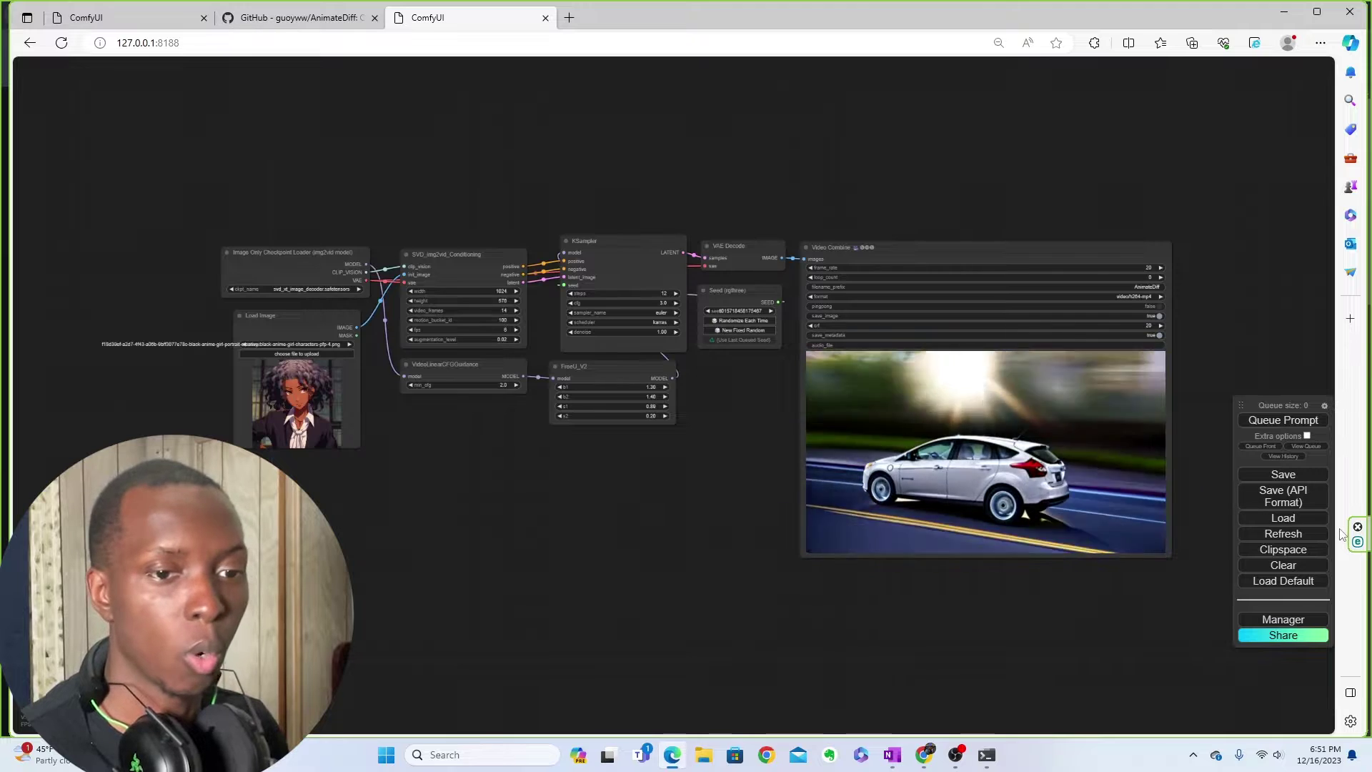
left_click(1311, 518)
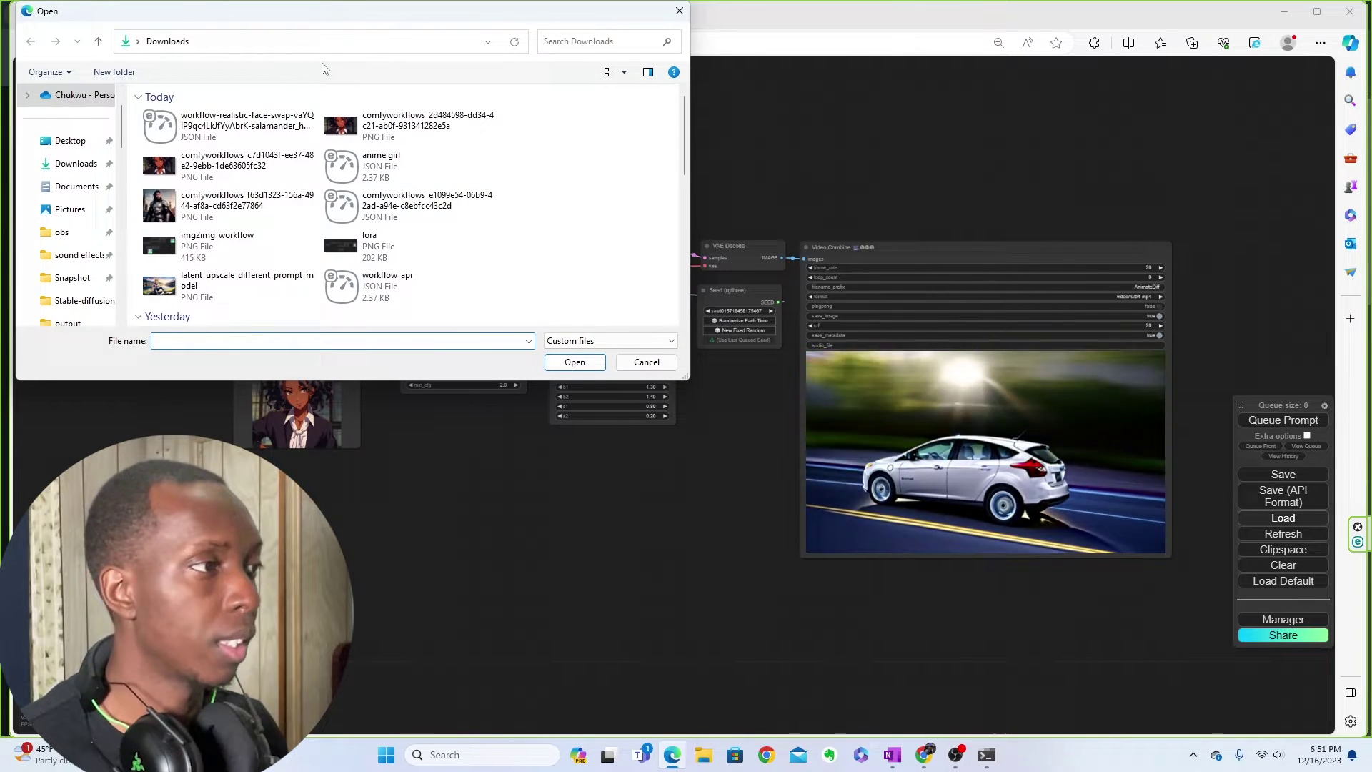
double_click(222, 121)
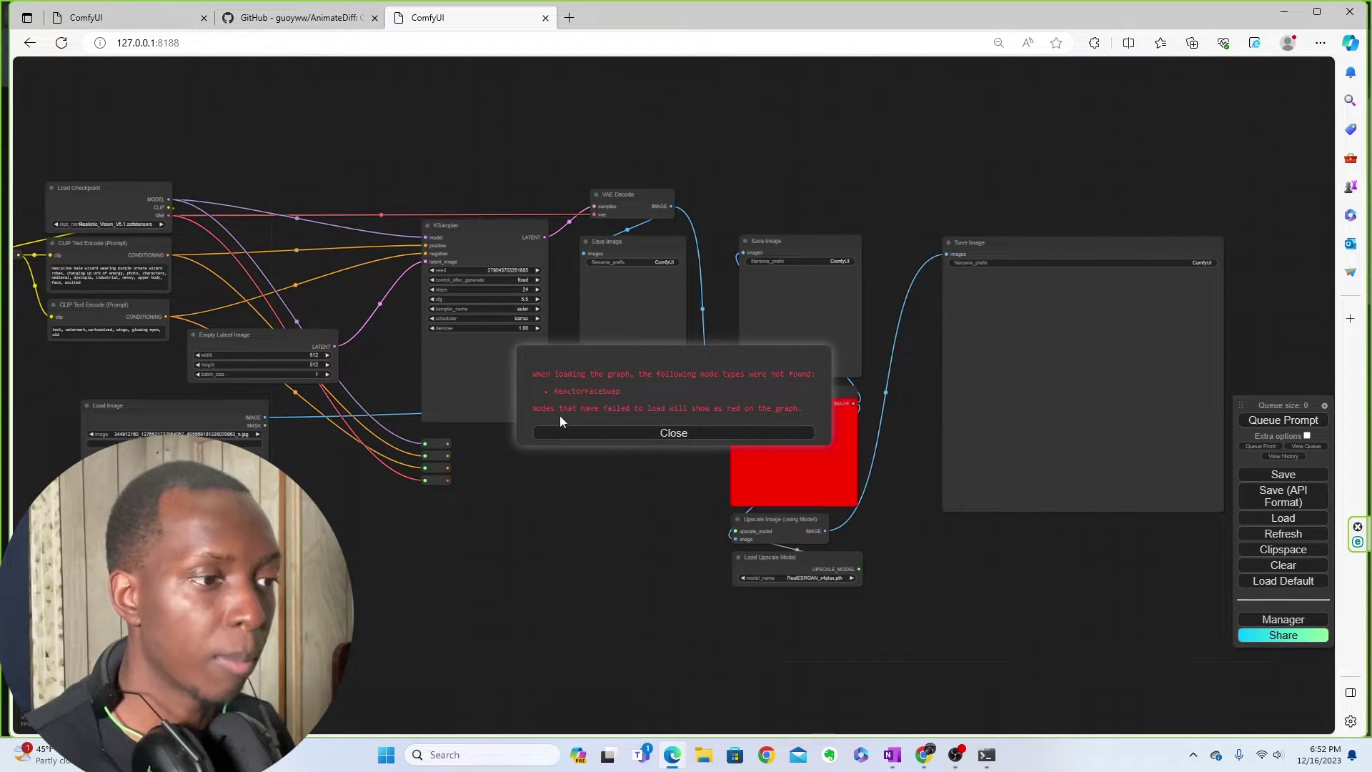
left_click(713, 436)
- Find the workflow's missing custom nodes with ComfyUI Manager and install ReActor Node for ComfyUI
scroll(598, 435, "down", 3)
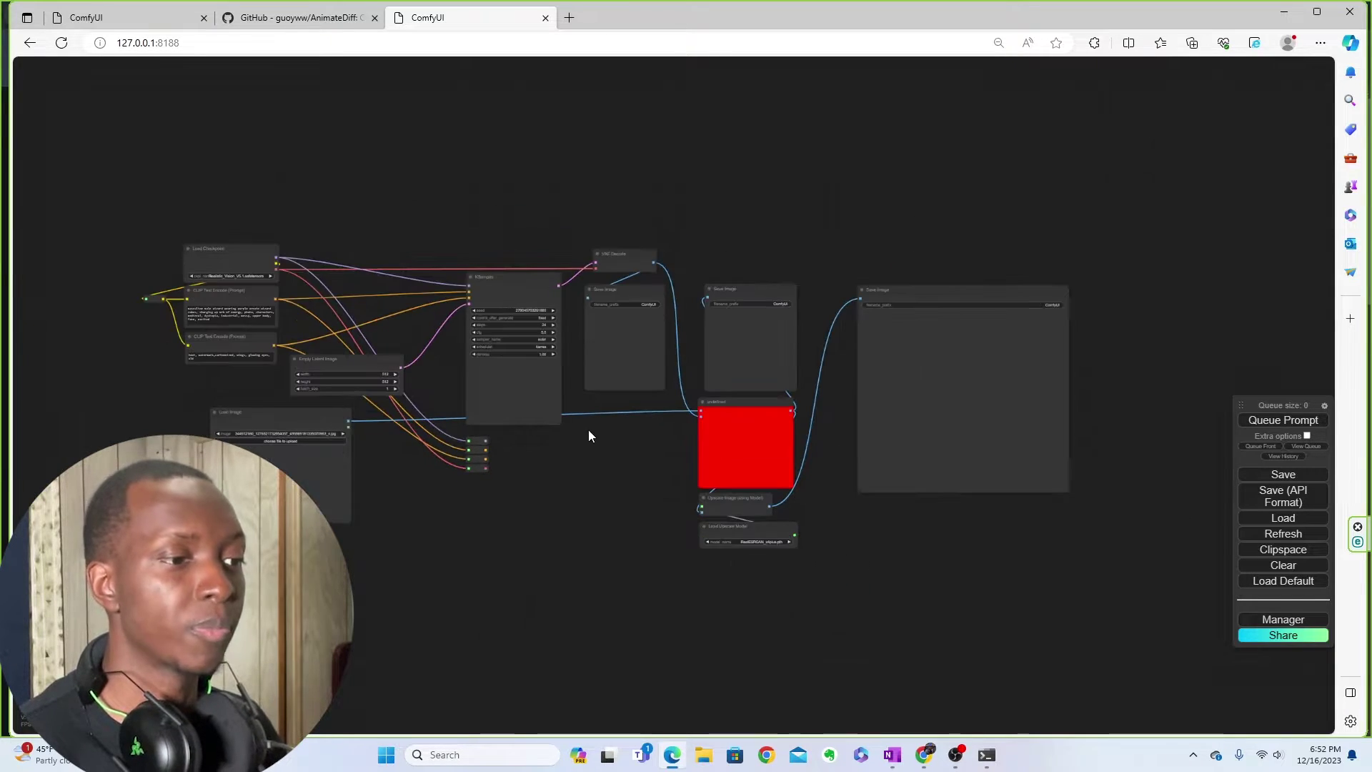
left_click_drag(588, 430, 638, 457)
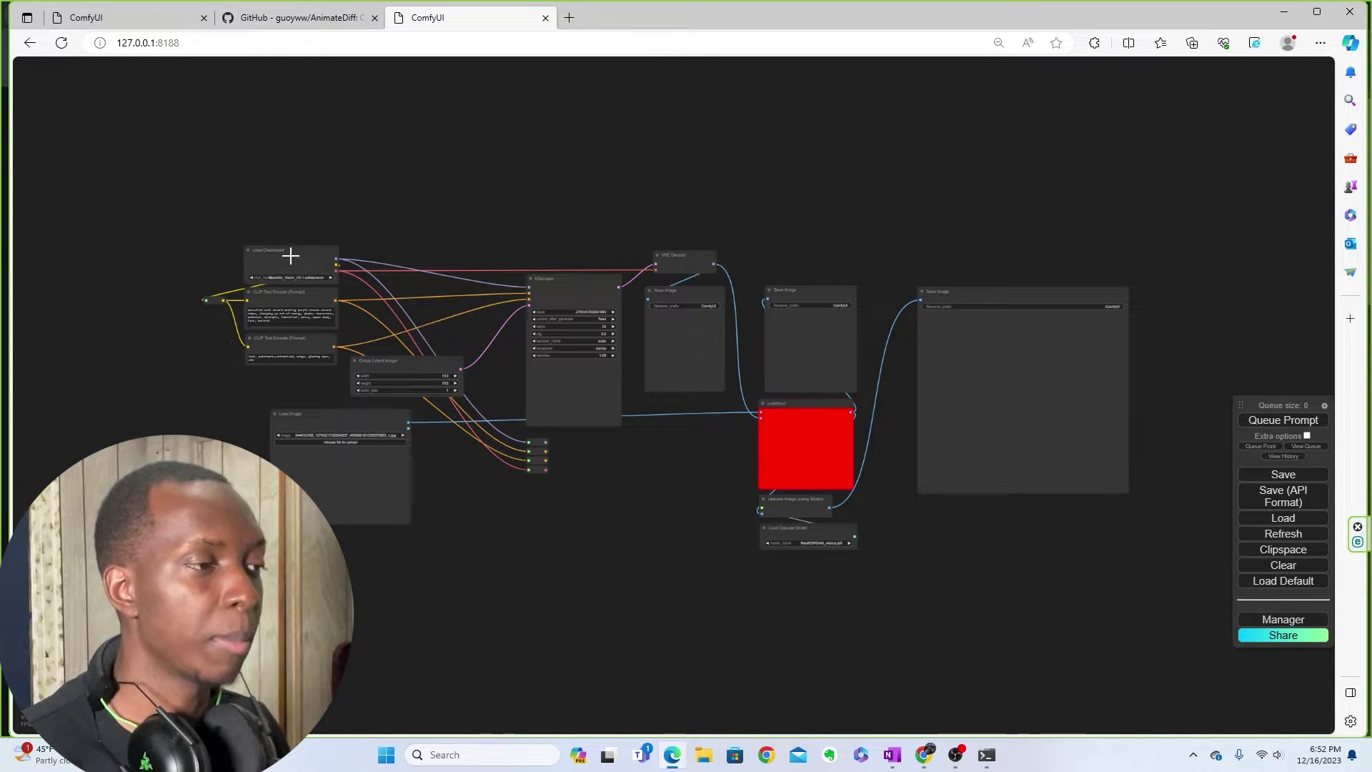
scroll(702, 454, "up", 3)
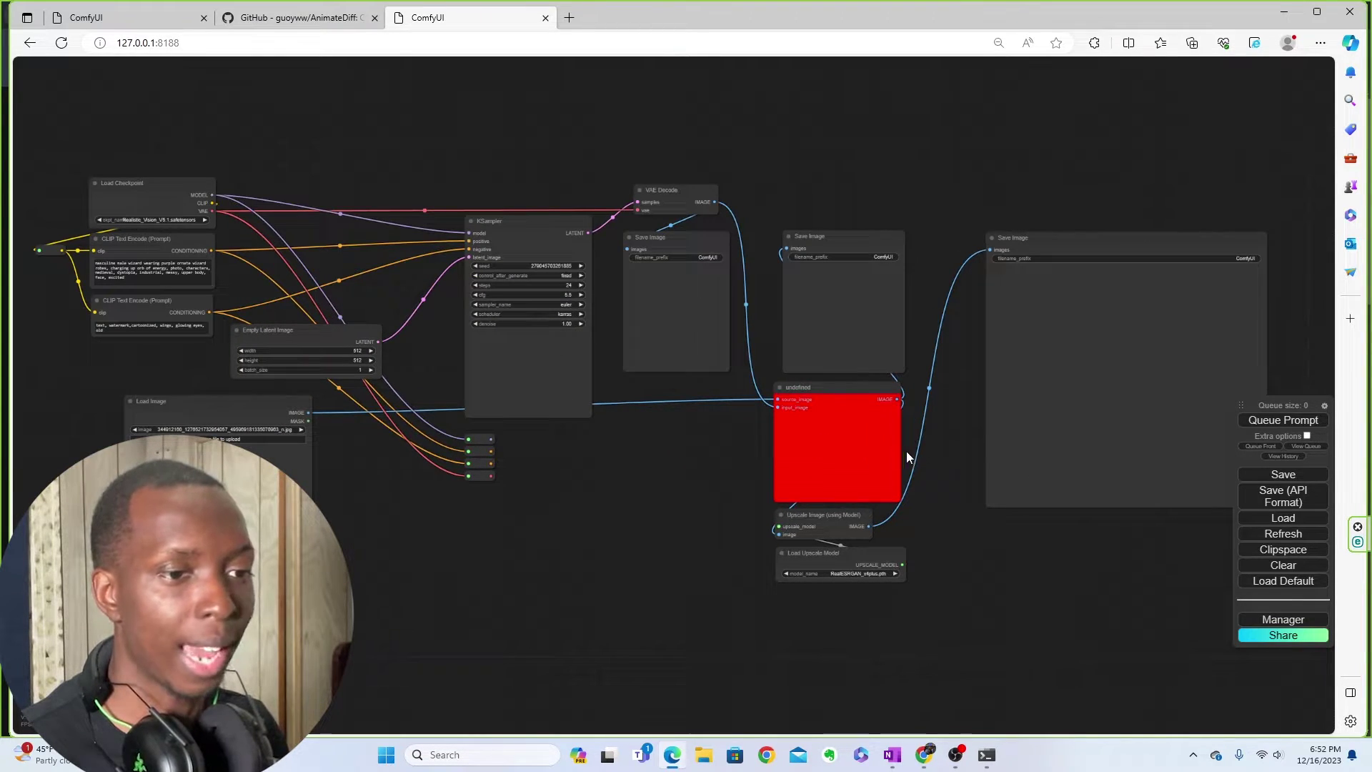
left_click(1311, 620)
left_click(701, 349)
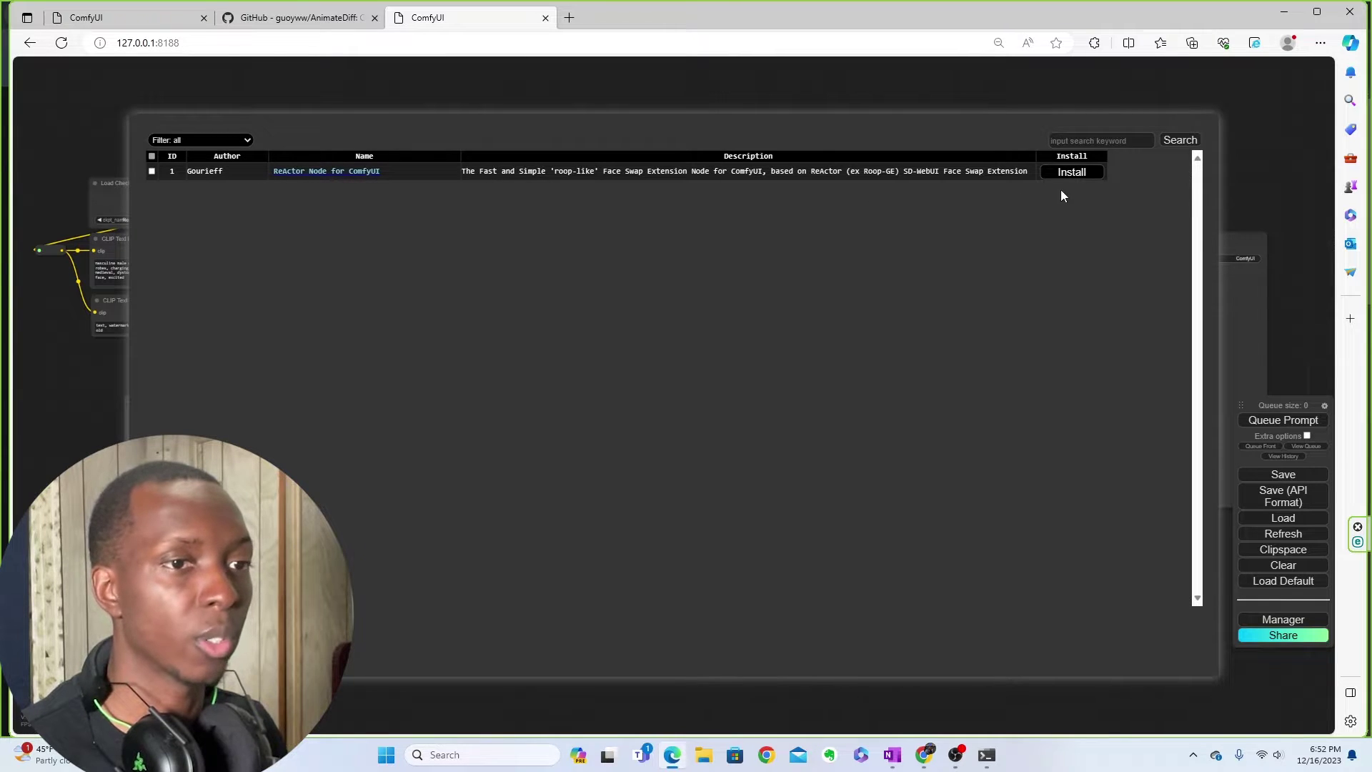
left_click(1087, 178)
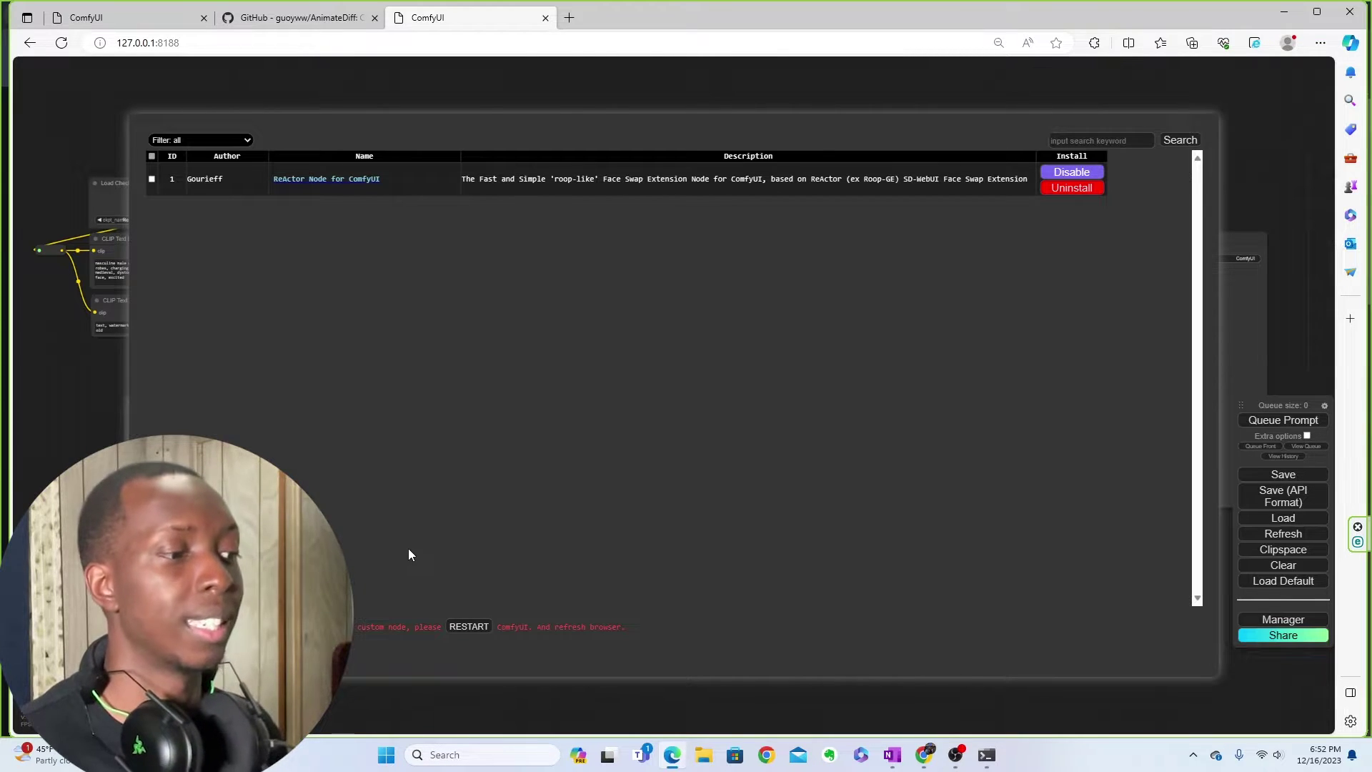
key("Escape")
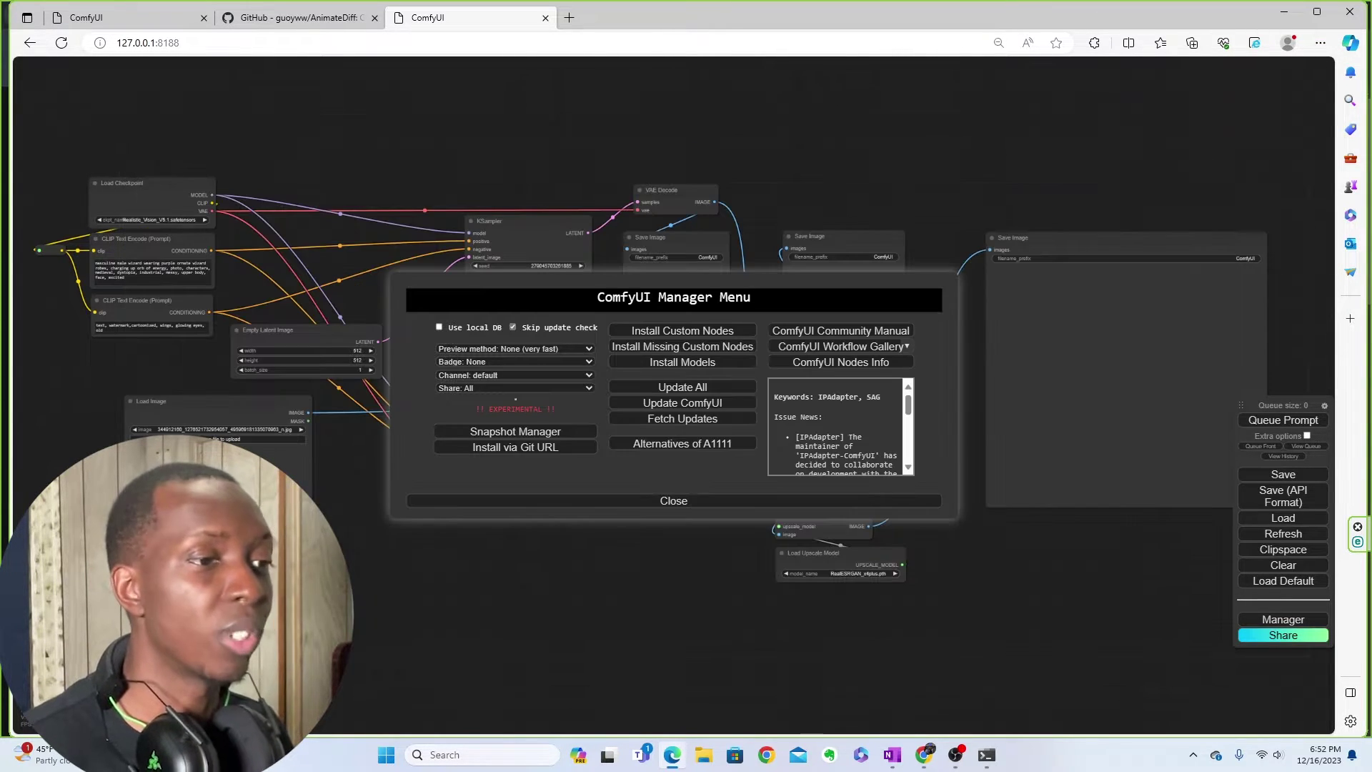
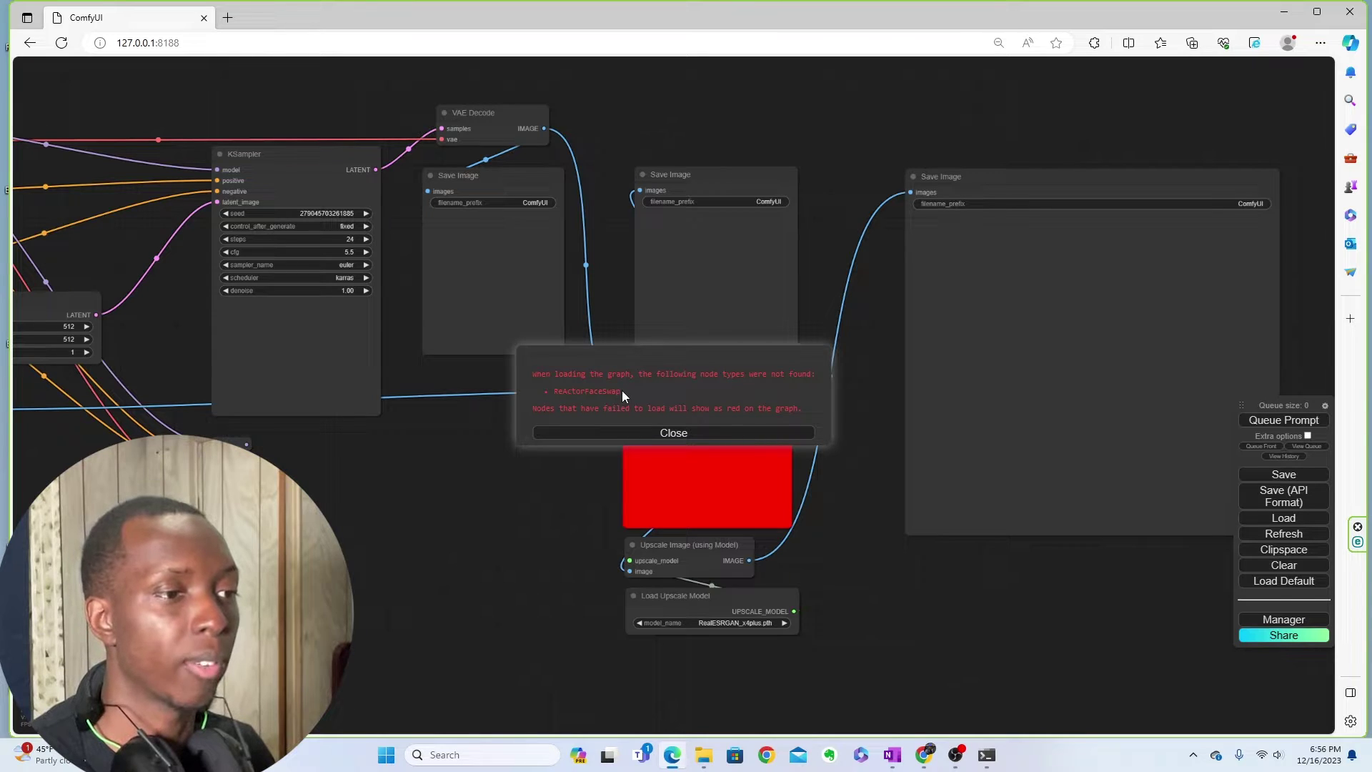
- Review the ReActorFaceSwap node type named in the missing-node message and dismiss the message
left_click_drag(580, 386, 557, 379)
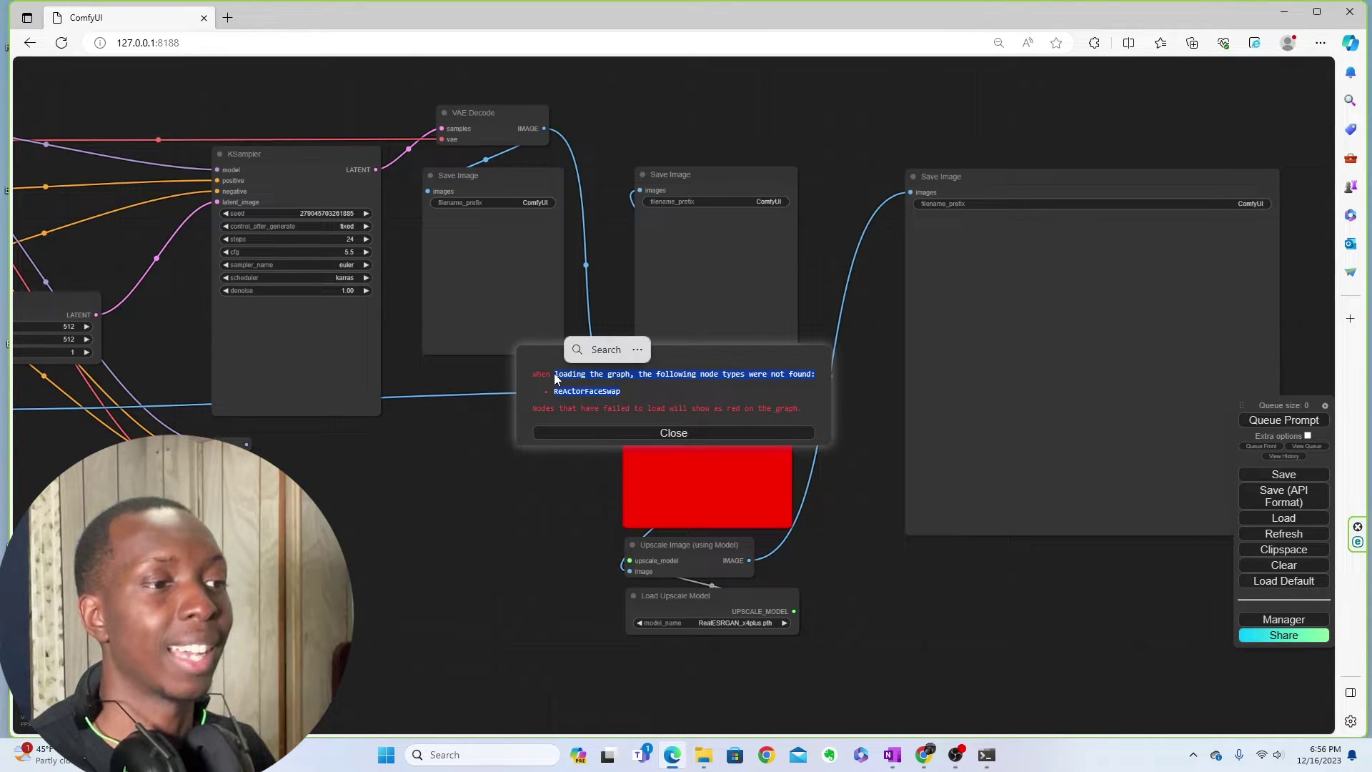
left_click(635, 404)
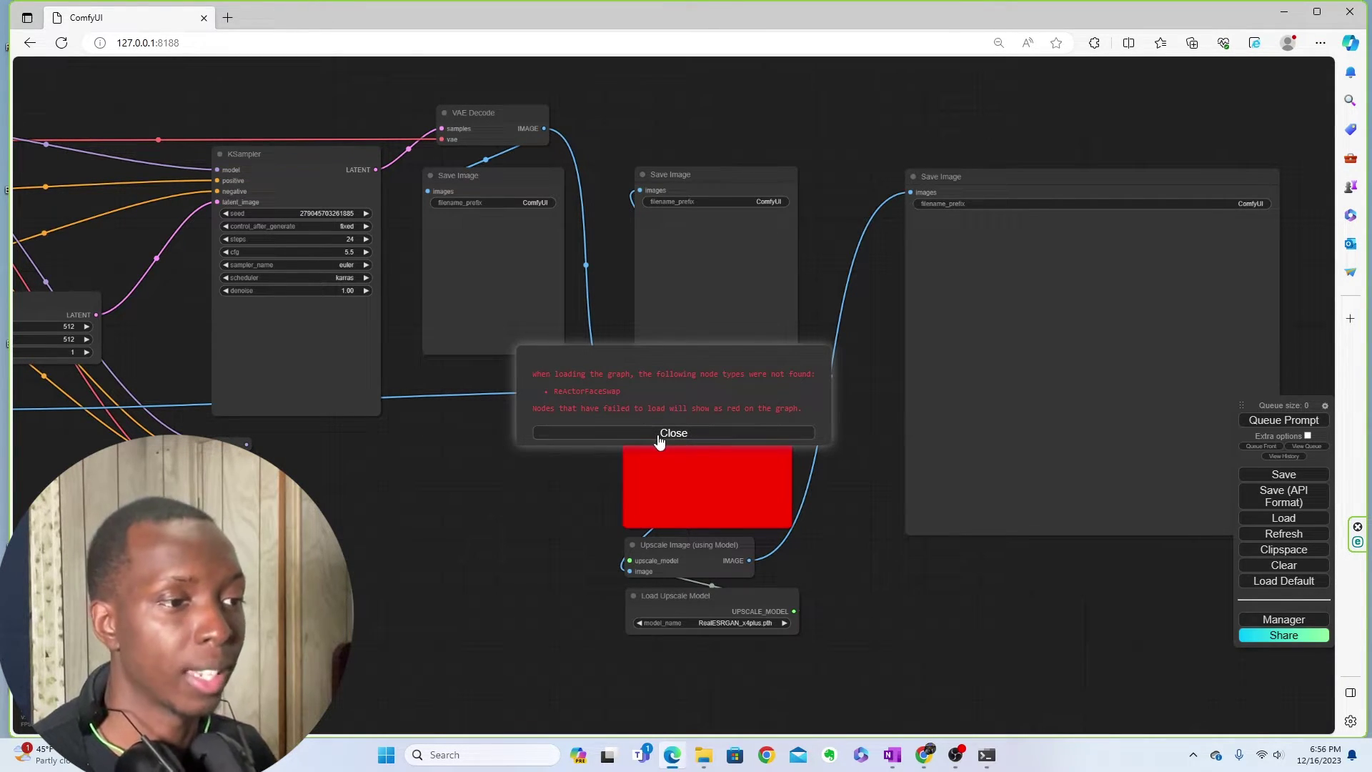
left_click(674, 433)
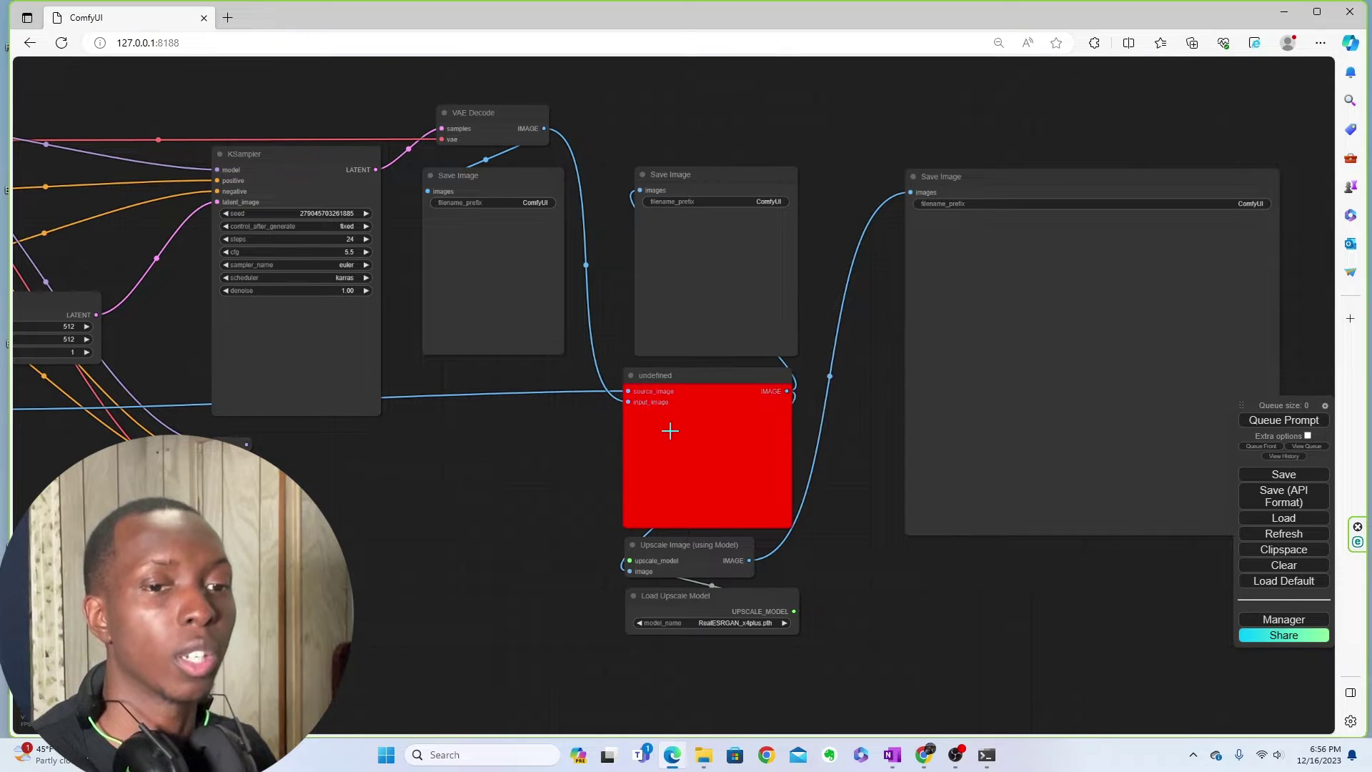
- List the workflow's missing custom nodes in ComfyUI Manager and open the GitHub page of ReActor Node for ComfyUI
left_click(1299, 623)
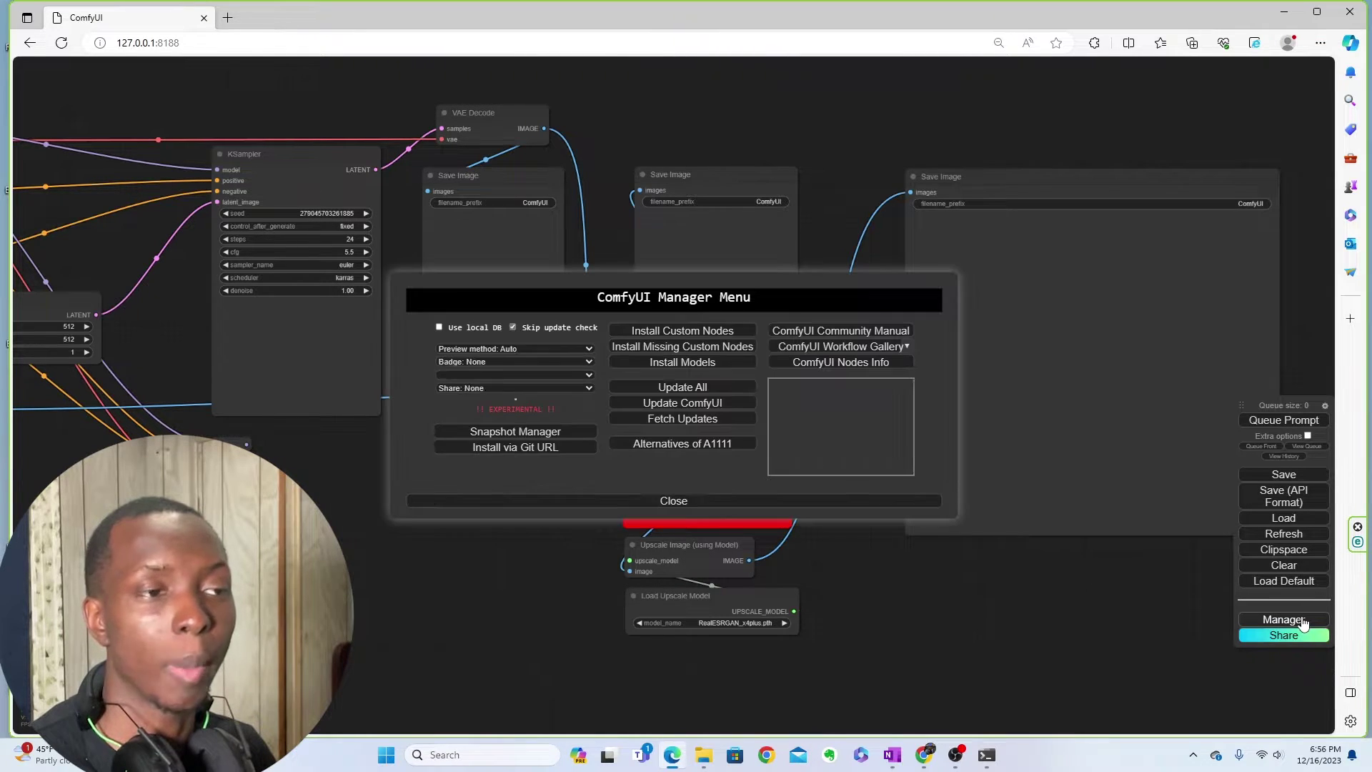
left_click(729, 348)
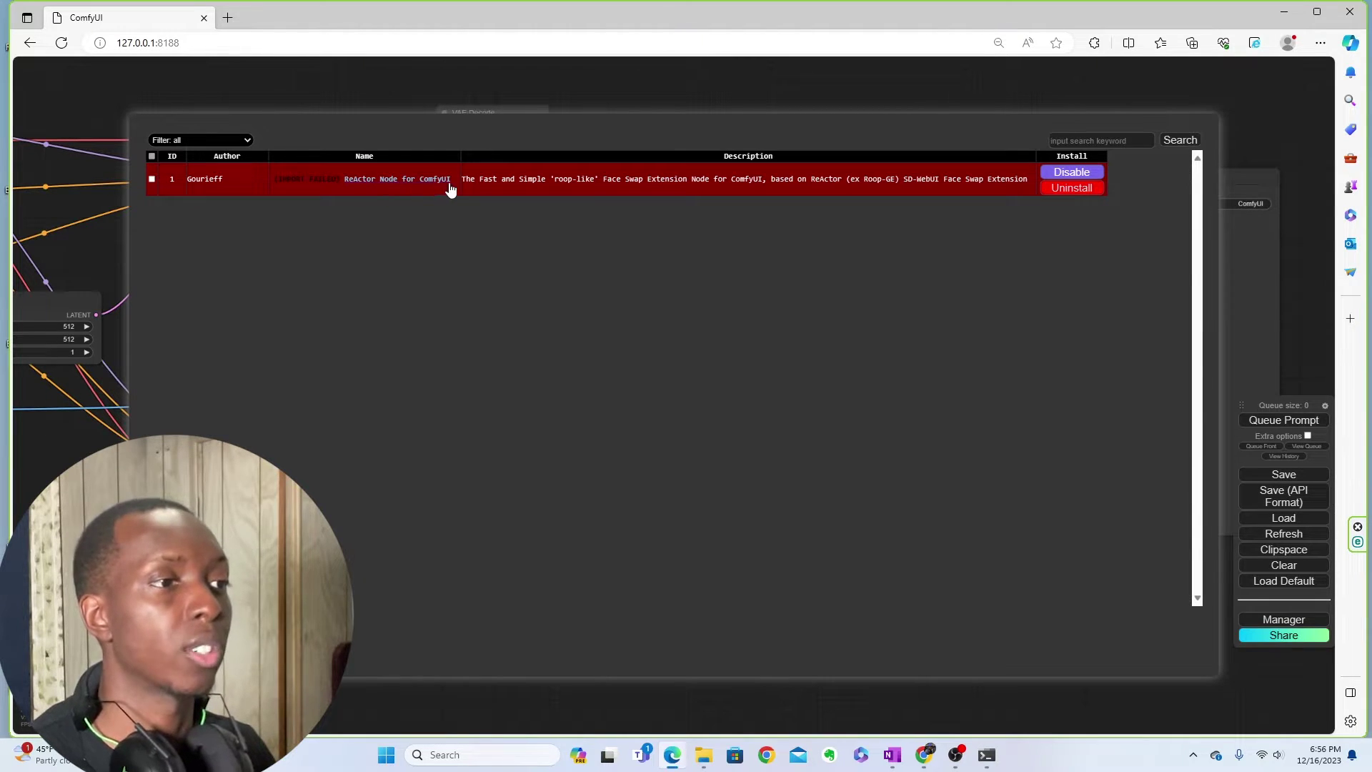
left_click(372, 183)
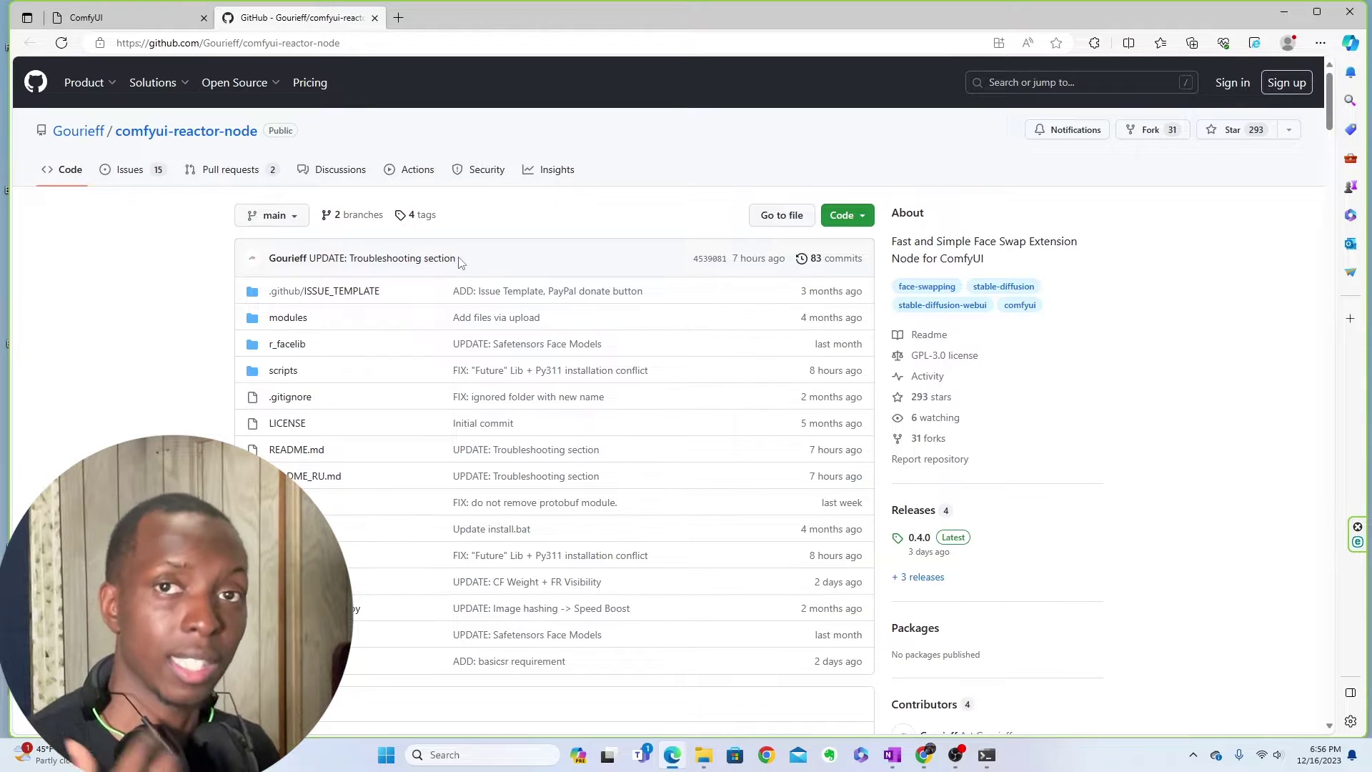
- Examine the Troubleshooting section of the ReActor README, including the Insightface instructions for Windows and the 'NoneType' AttributeError entry
scroll(471, 272, "down", 10)
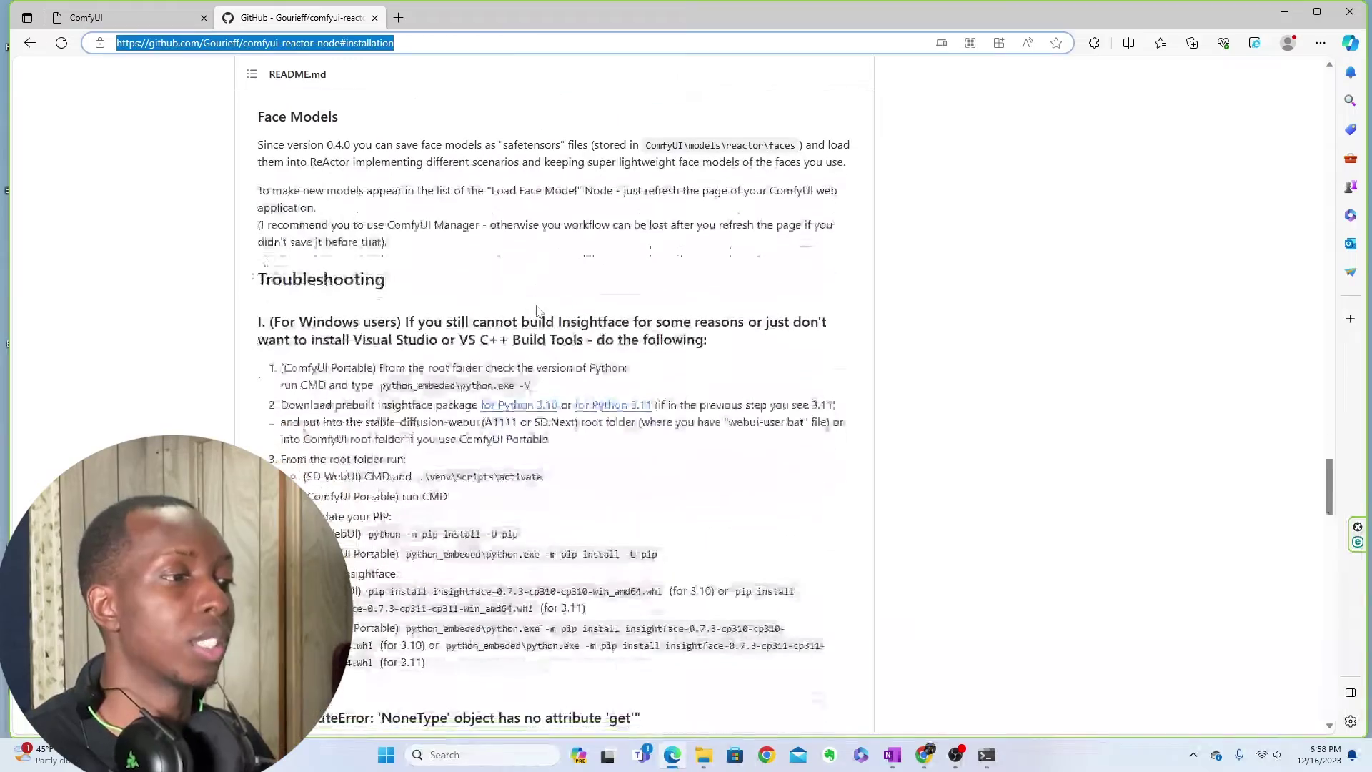
scroll(537, 310, "down", 10)
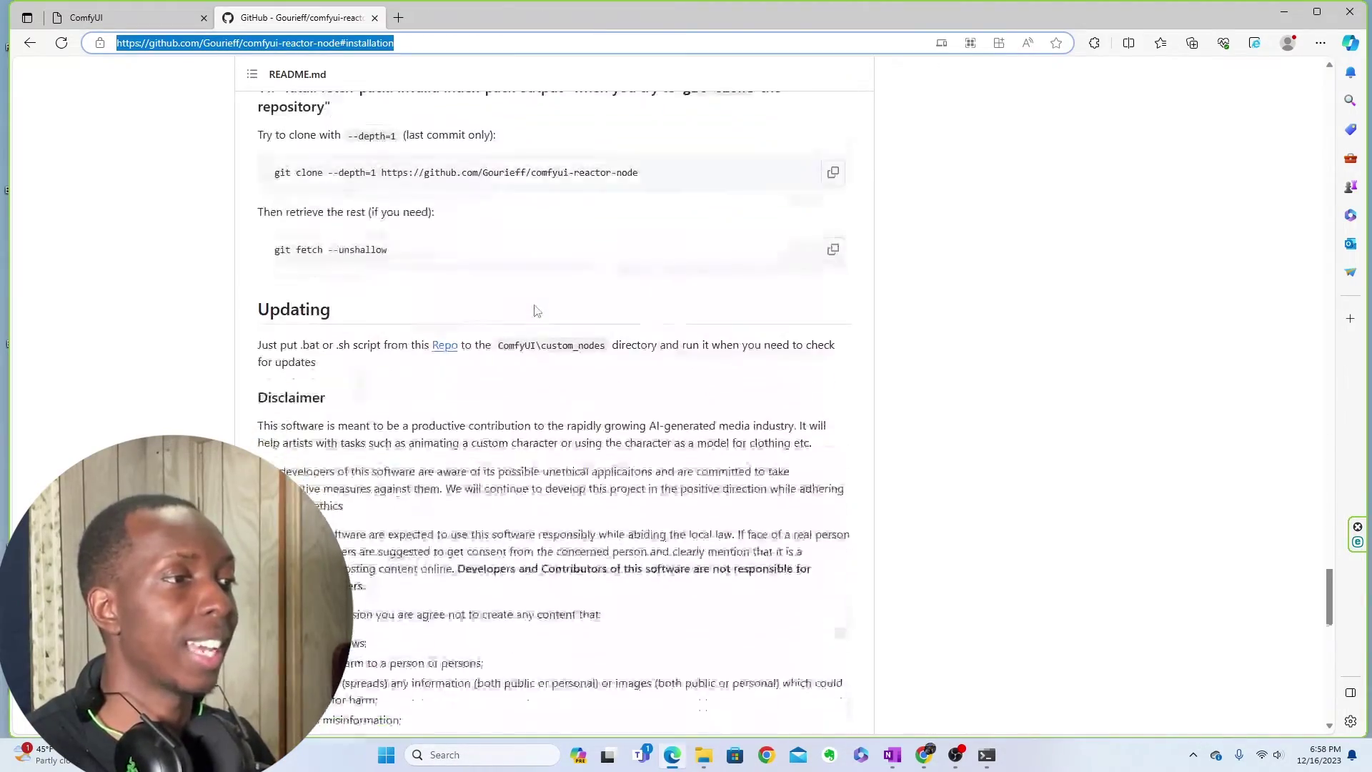
scroll(537, 310, "up", 10)
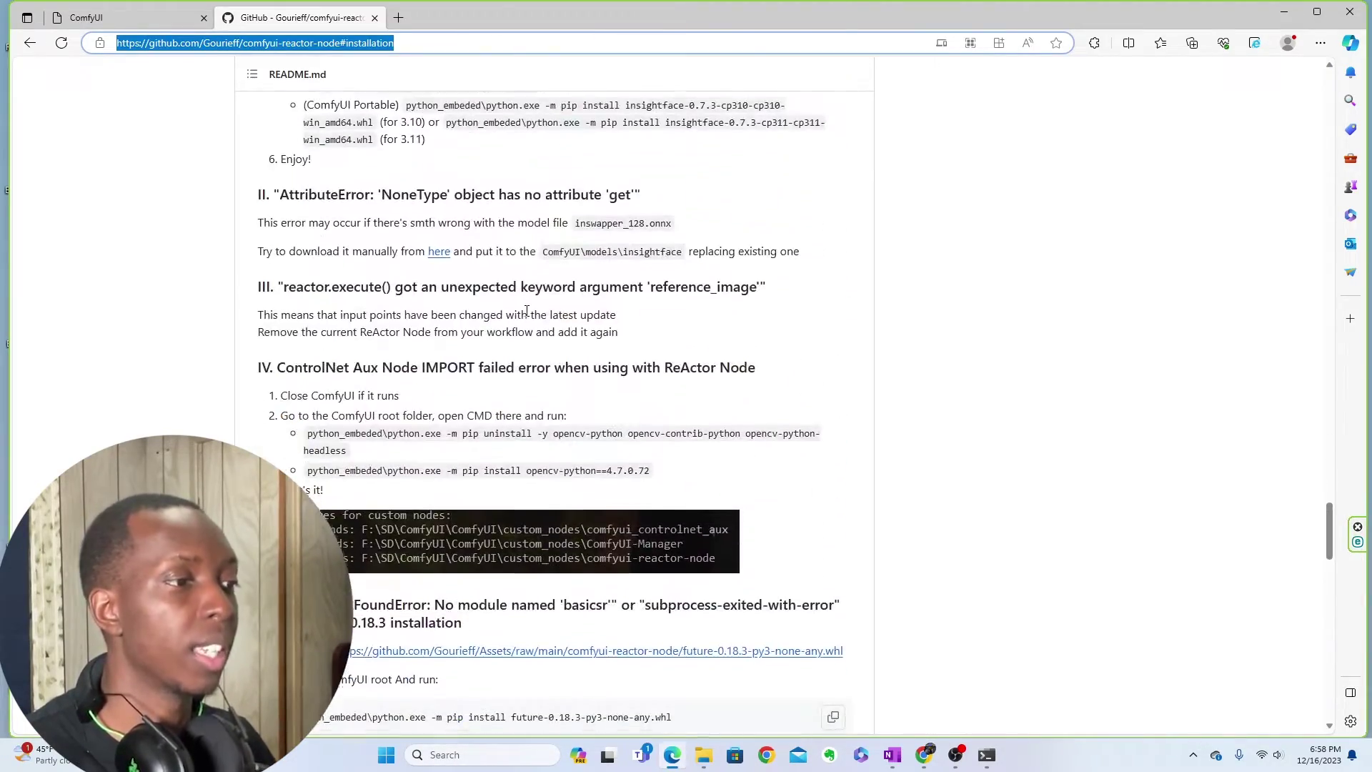
scroll(526, 310, "up", 15)
scroll(442, 294, "down", 8)
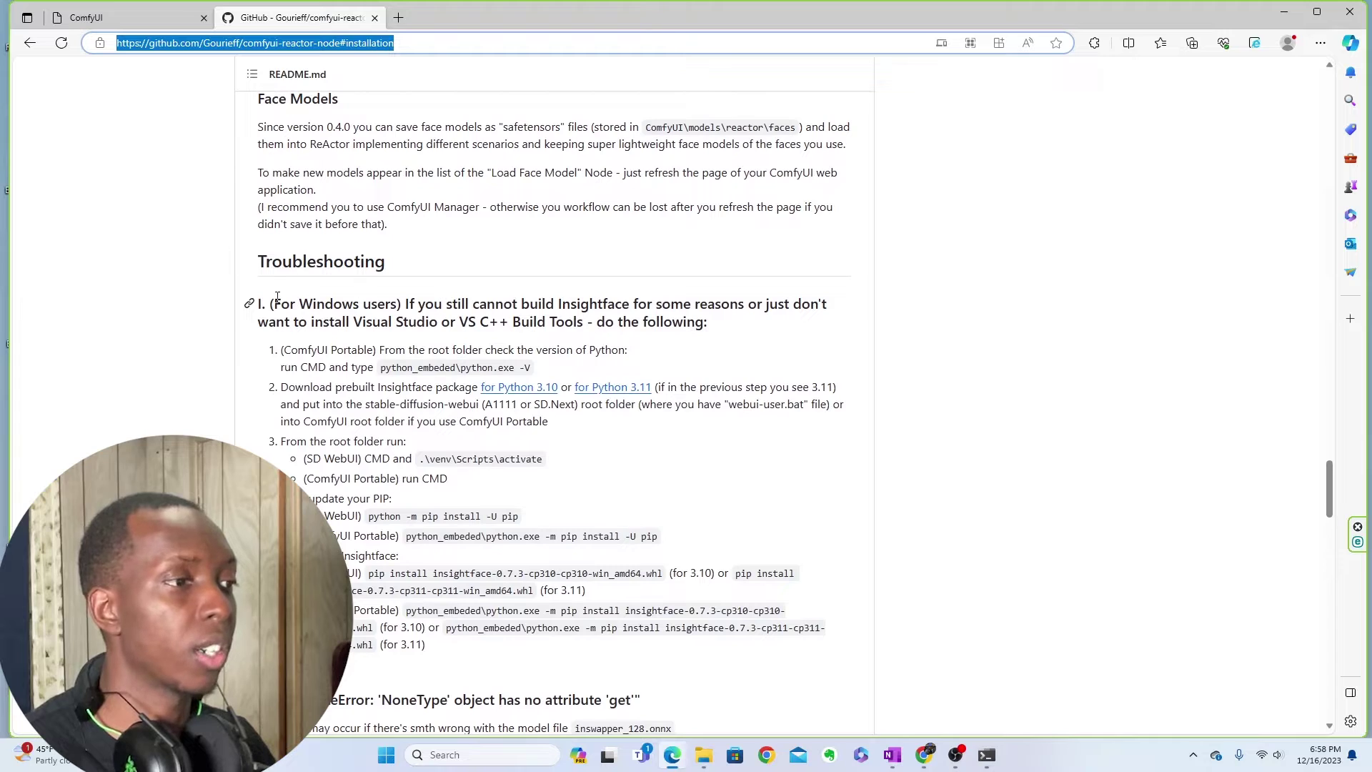
left_click_drag(277, 302, 739, 325)
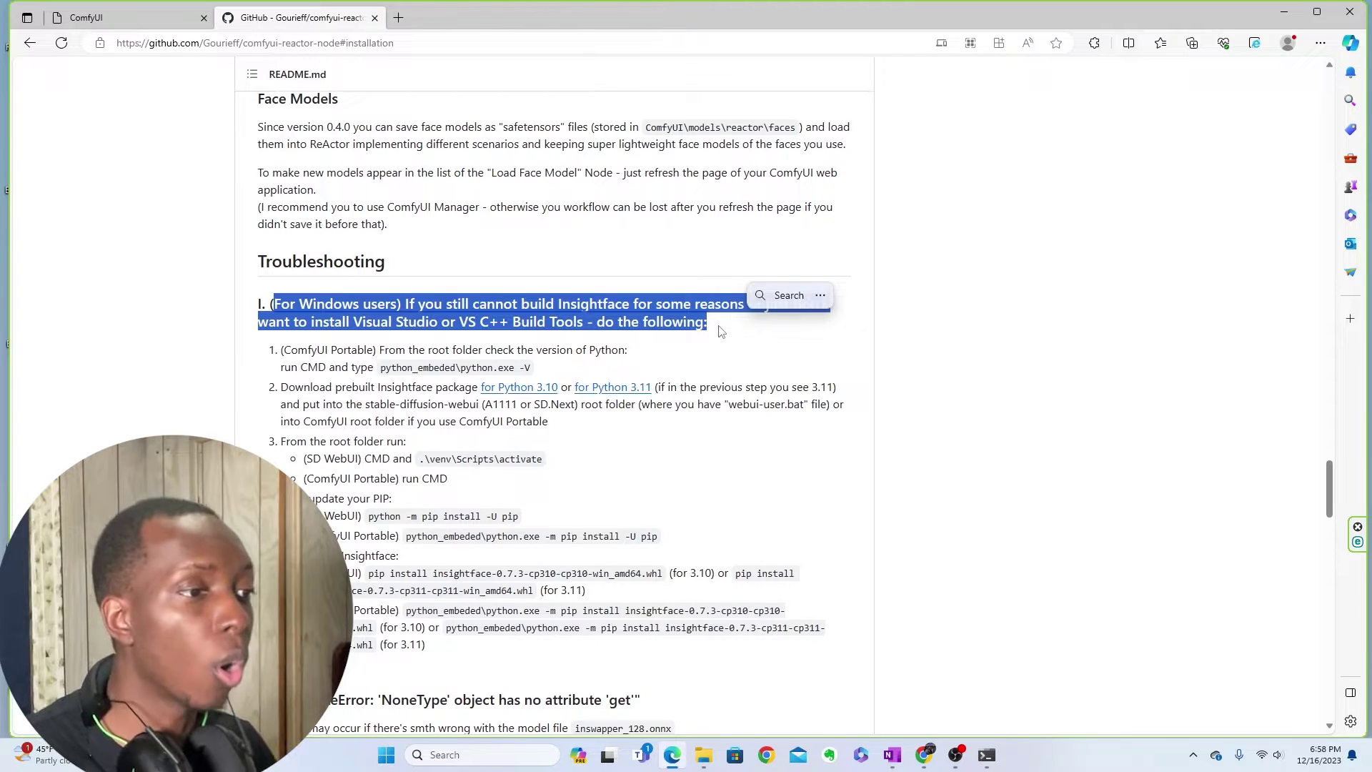
left_click(722, 330)
scroll(707, 329, "down", 5)
scroll(702, 325, "down", 1)
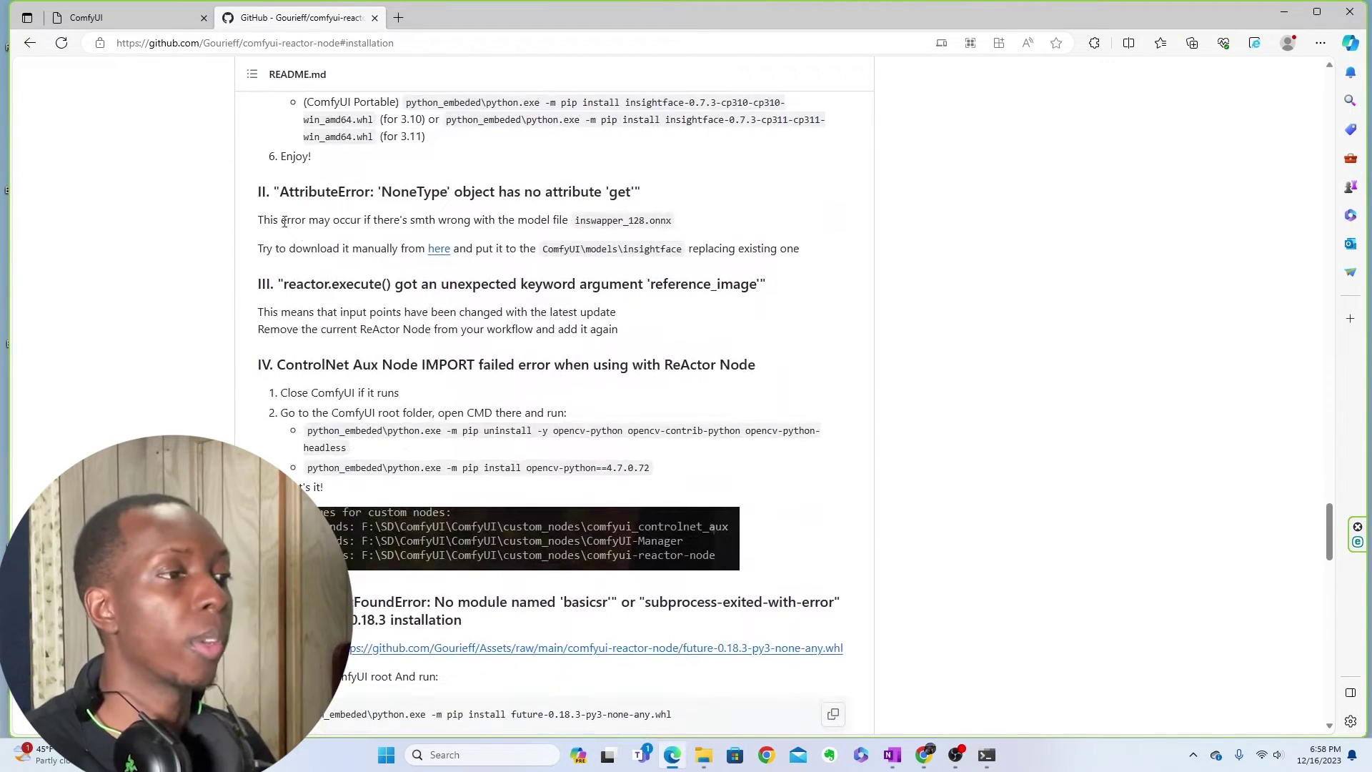
left_click_drag(279, 195, 649, 195)
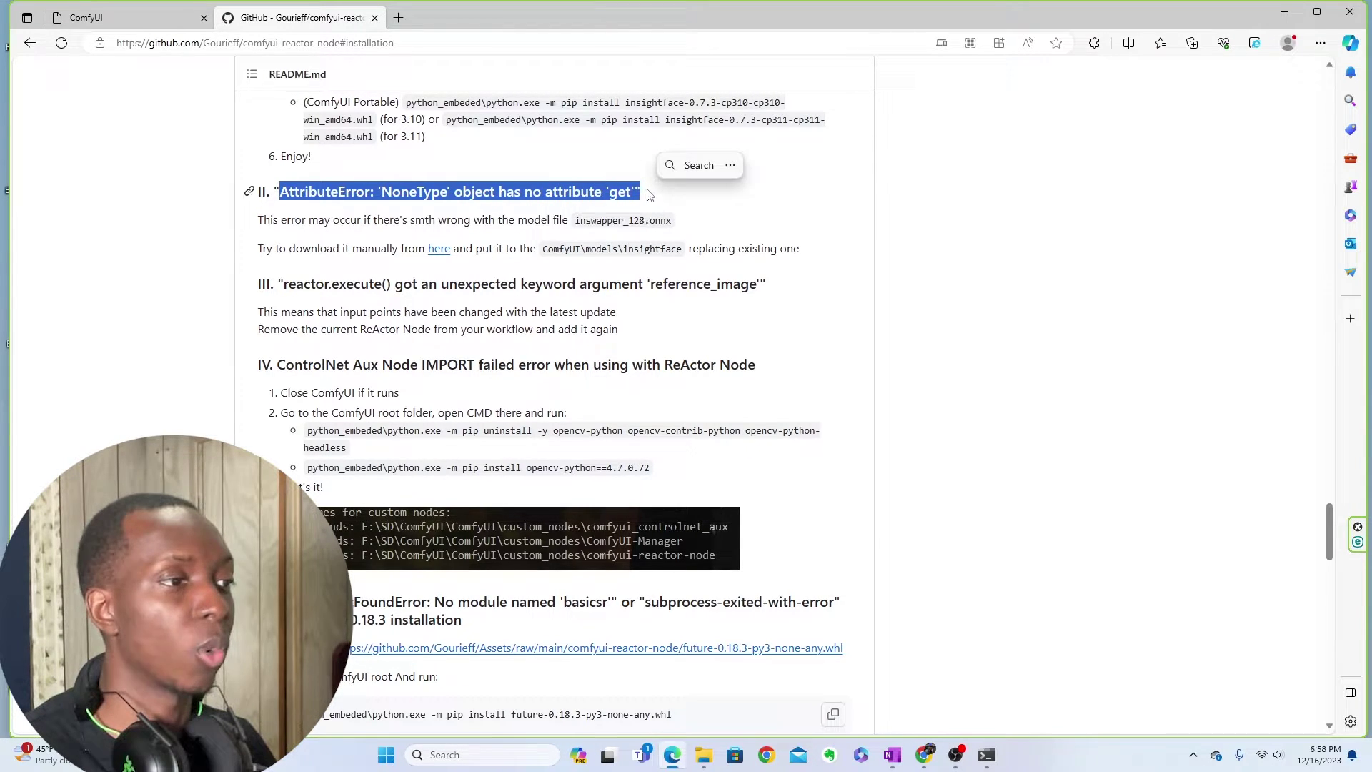
left_click(708, 228)
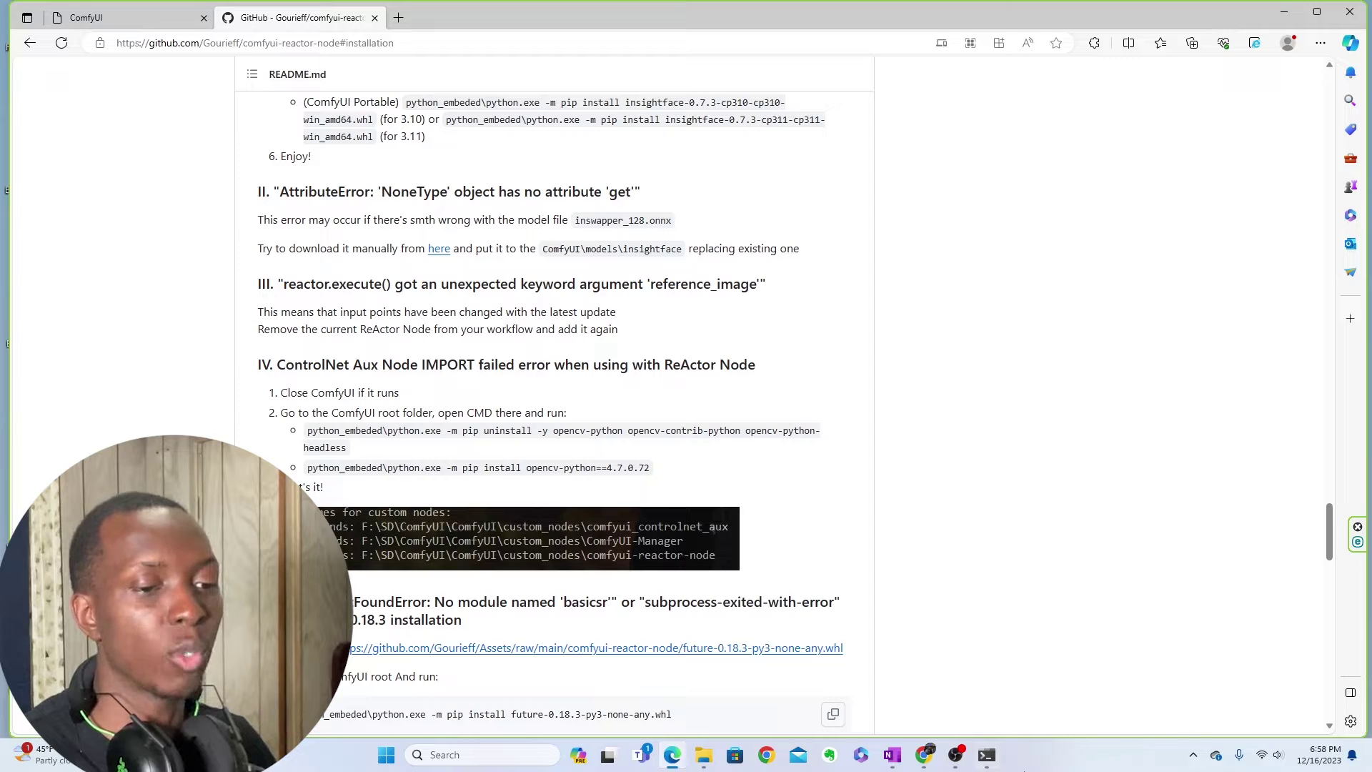
- Check the ComfyUI command window for custom node import errors and return to the ReActor README's remaining troubleshooting entries
left_click(986, 754)
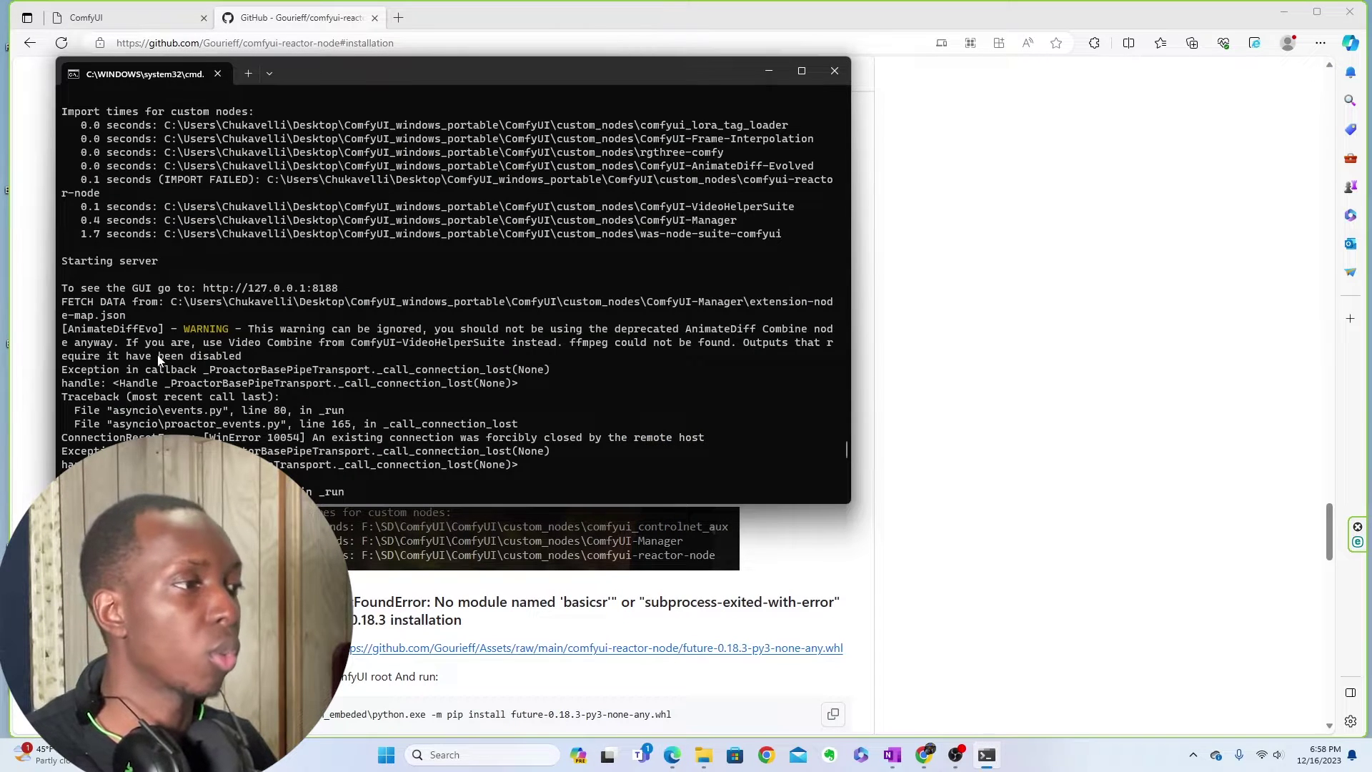
scroll(159, 359, "up", 6)
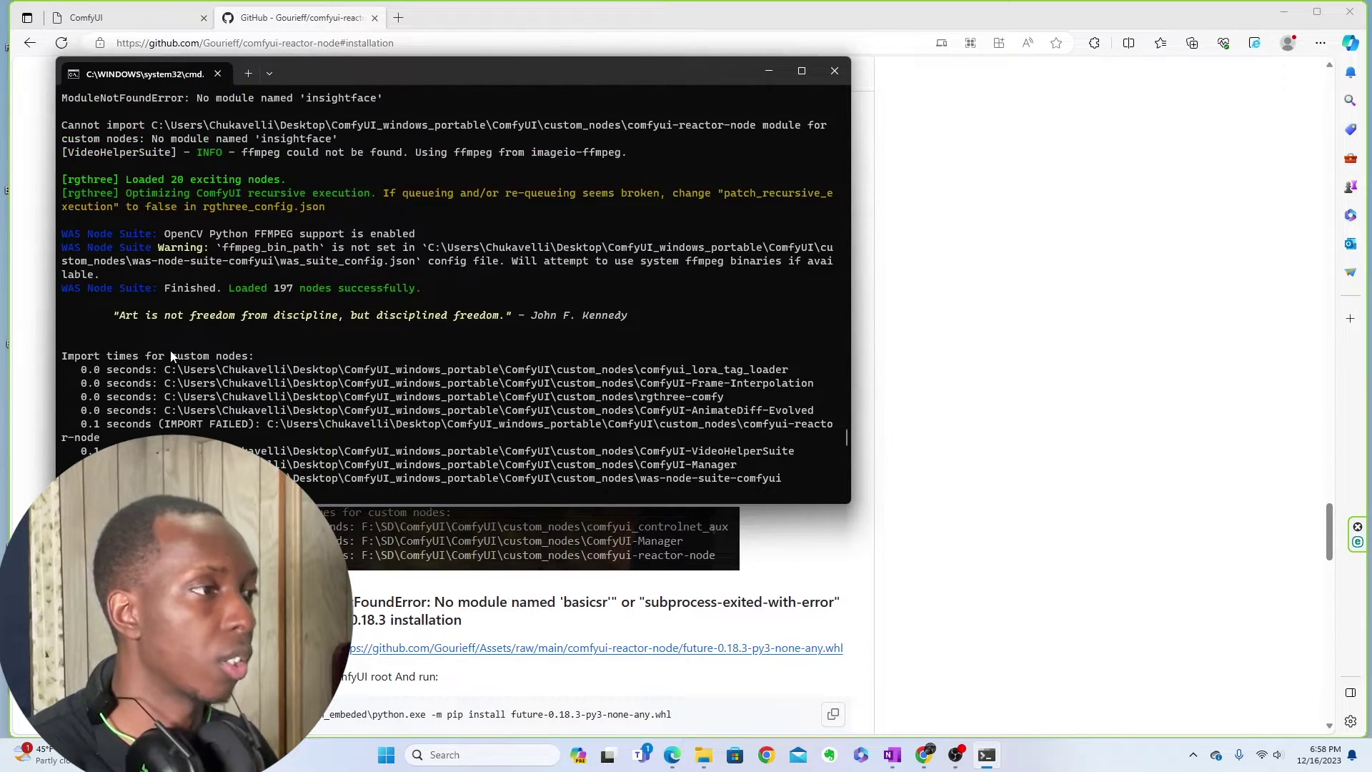
key("alt+Tab")
scroll(371, 450, "down", 10)
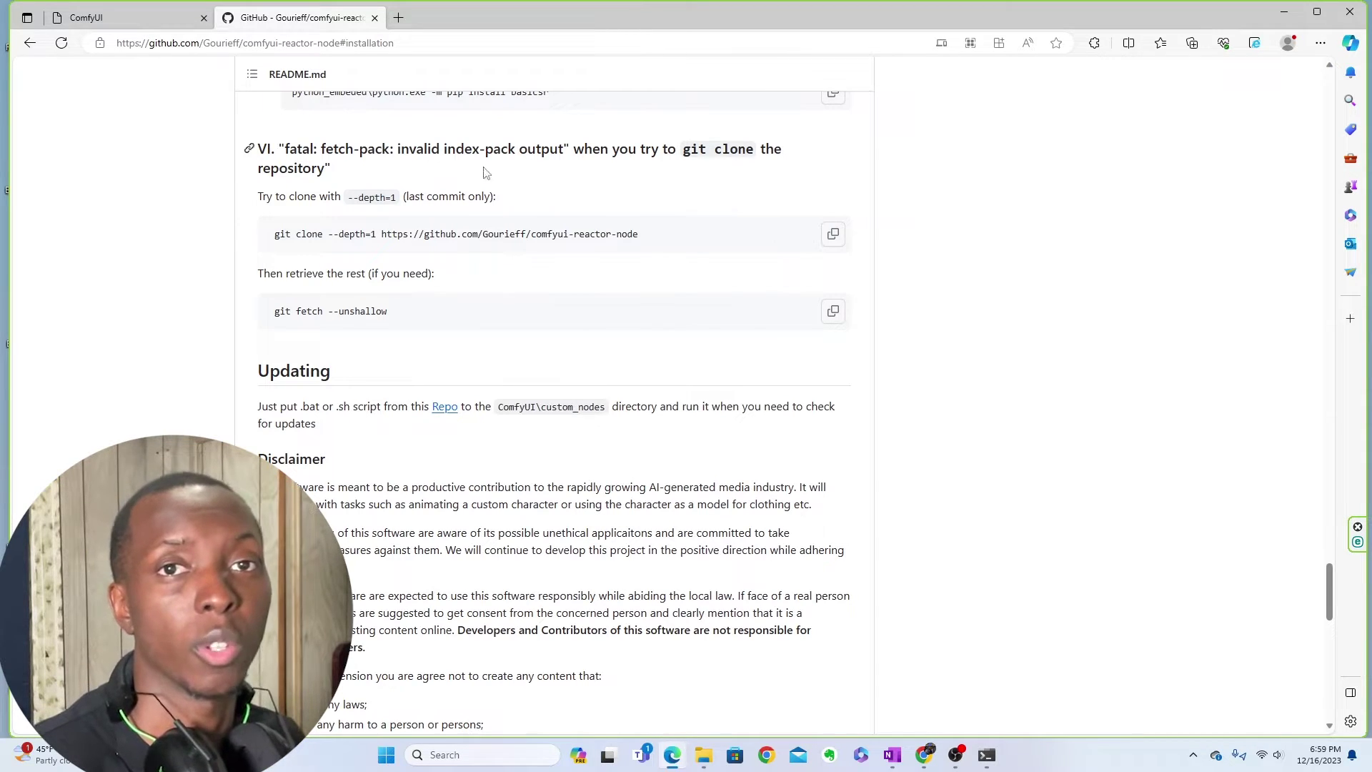
- Switch to Chrome and browse the instructions and sample images on RunDiffusion's ComfyUI Workflows page
key("alt+Tab")
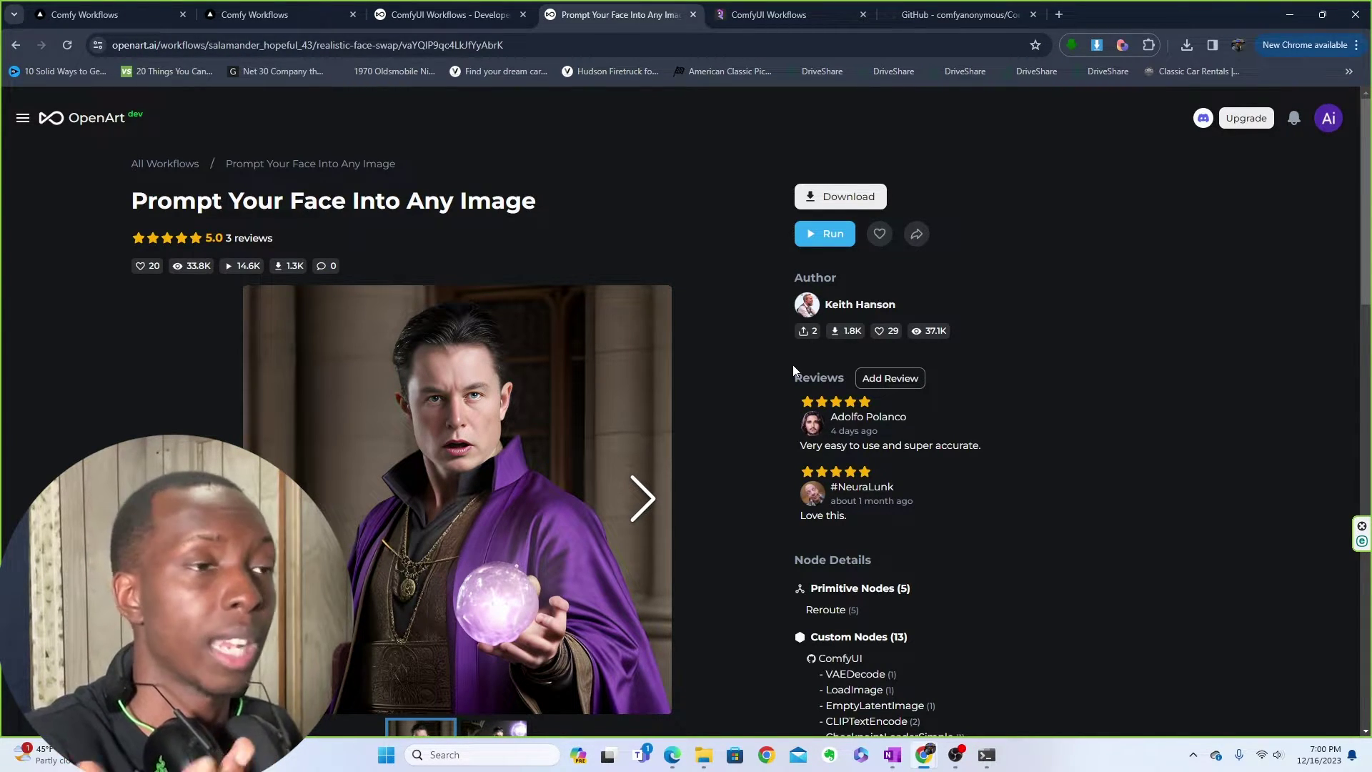
key("ctrl+Tab")
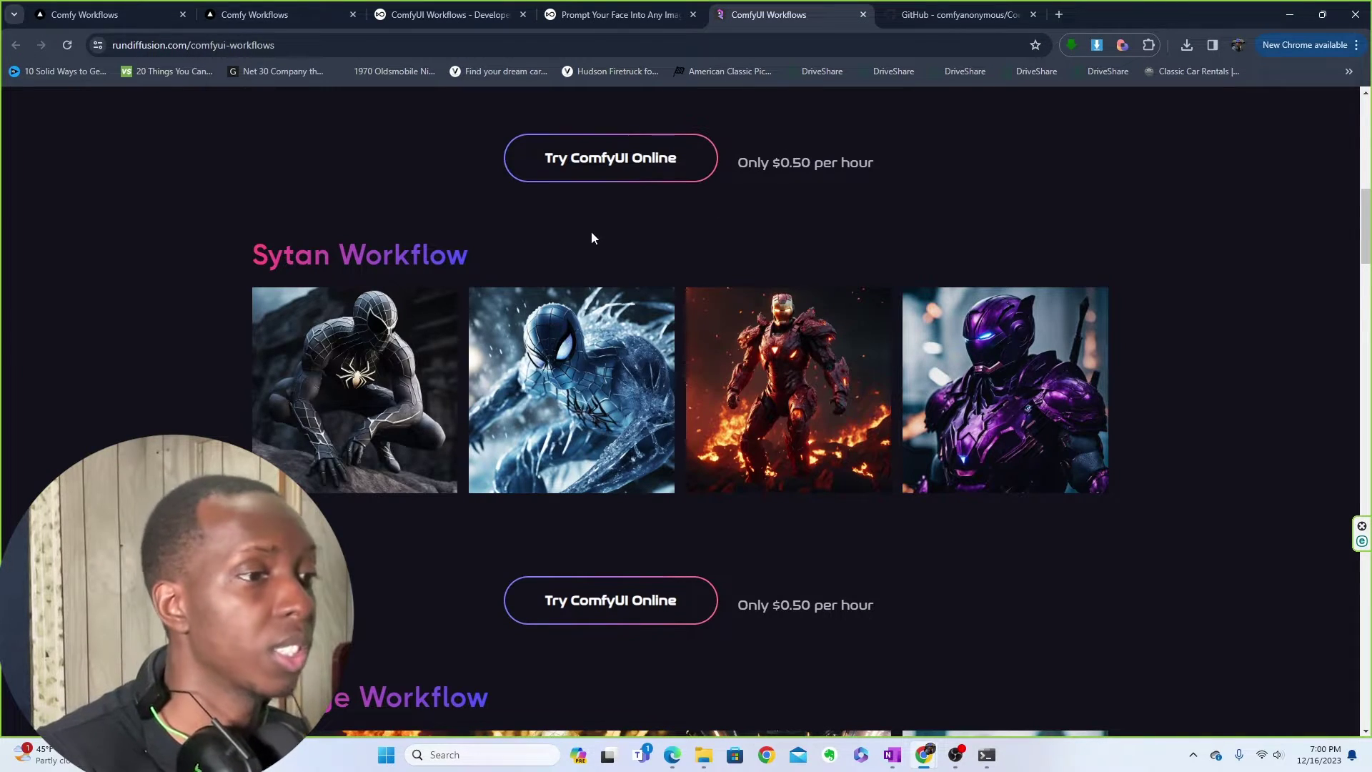
scroll(593, 243, "down", 3)
scroll(616, 241, "up", 8)
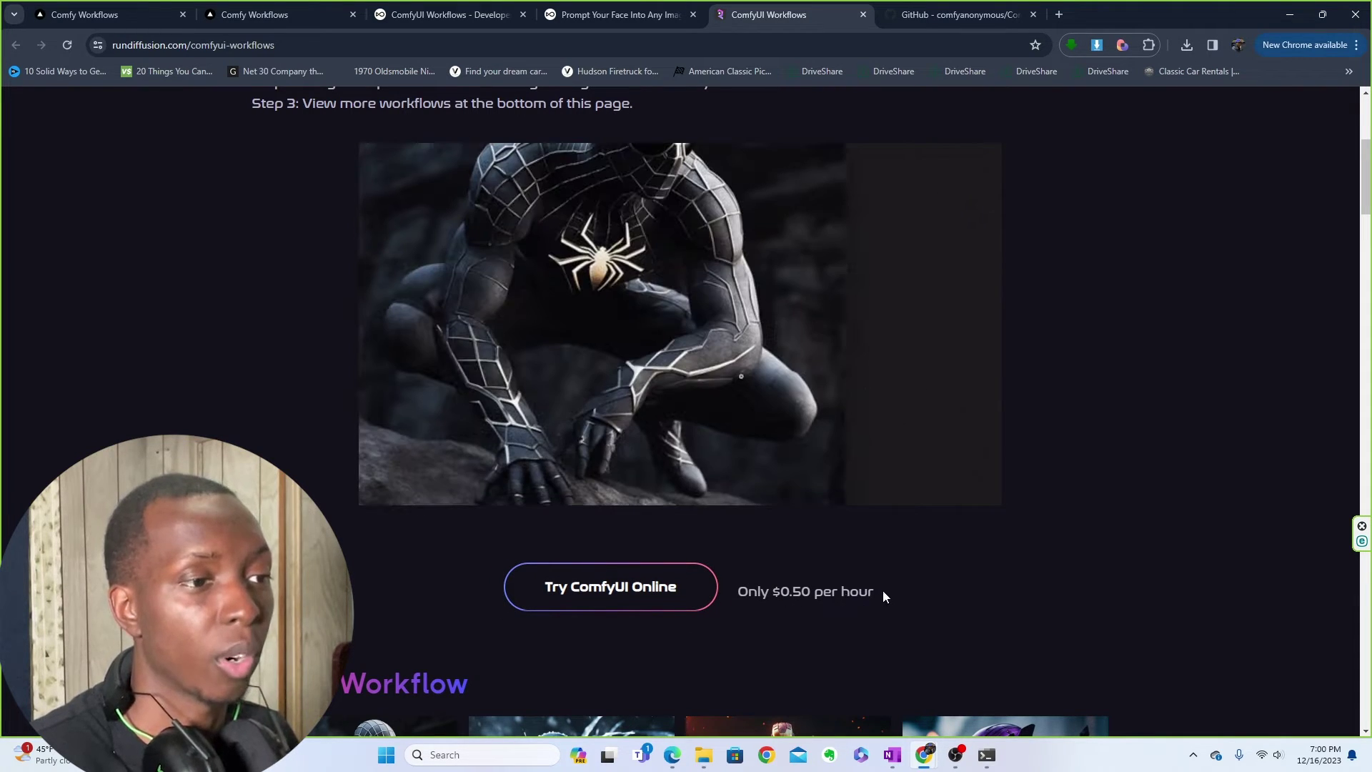
scroll(882, 593, "up", 5)
scroll(758, 399, "down", 10)
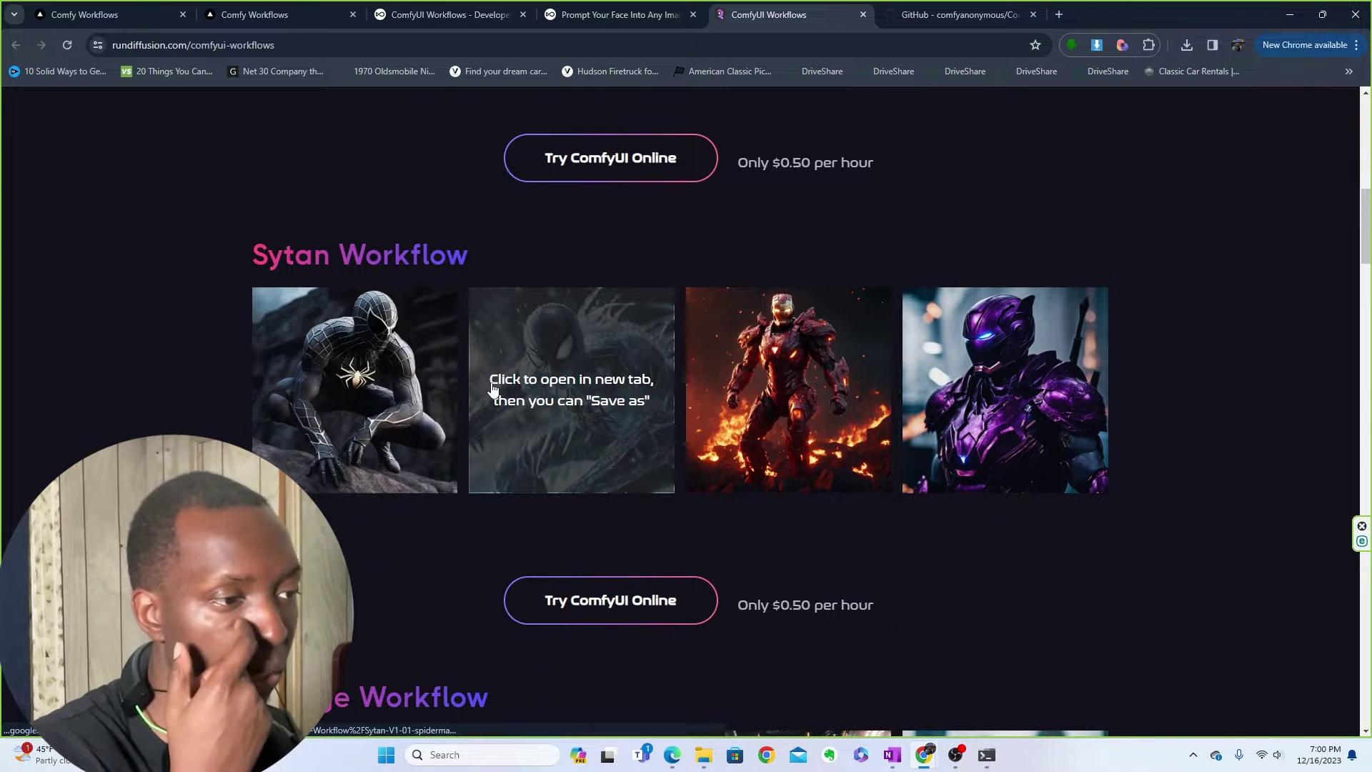
- Open the black spider-suit image under Sytan Workflow and save it to Downloads as Sytan-V1-02-spiderman in PNG format
left_click(380, 361)
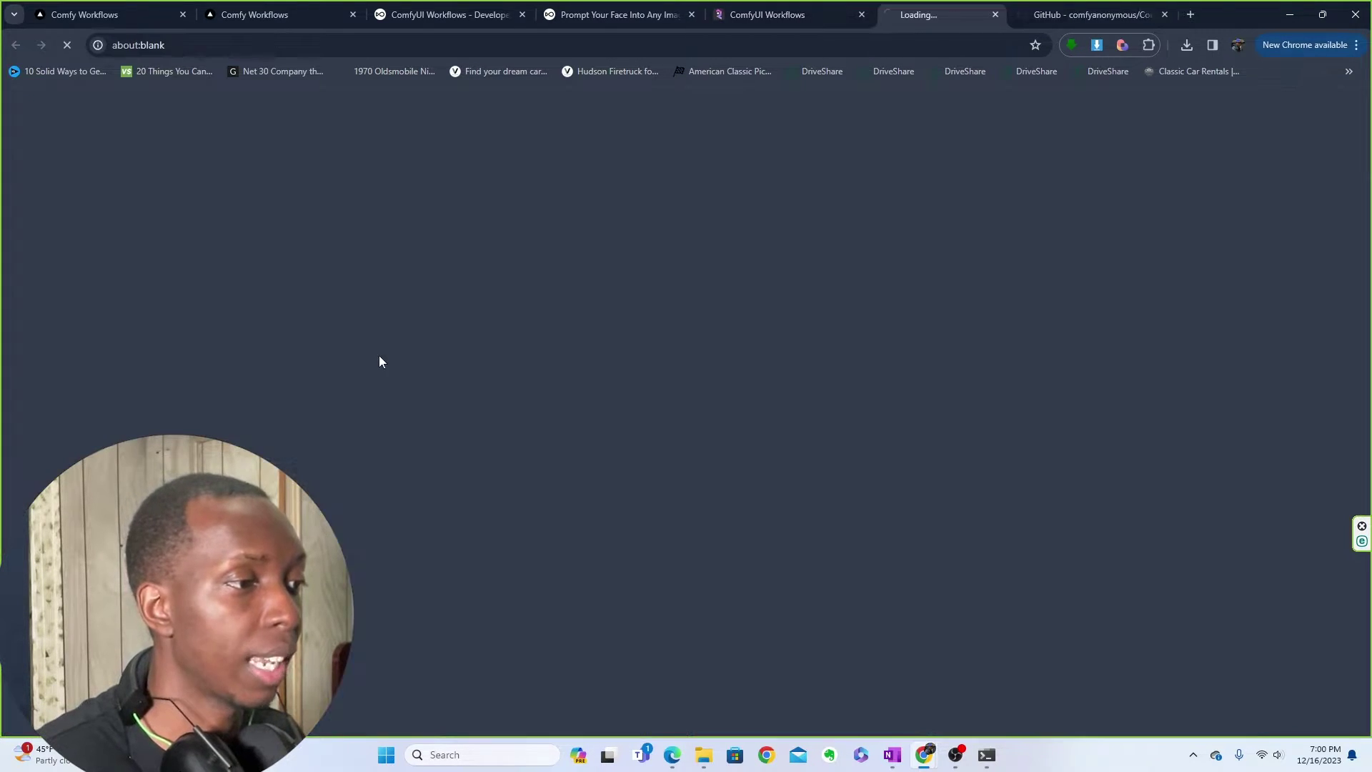
right_click(733, 266)
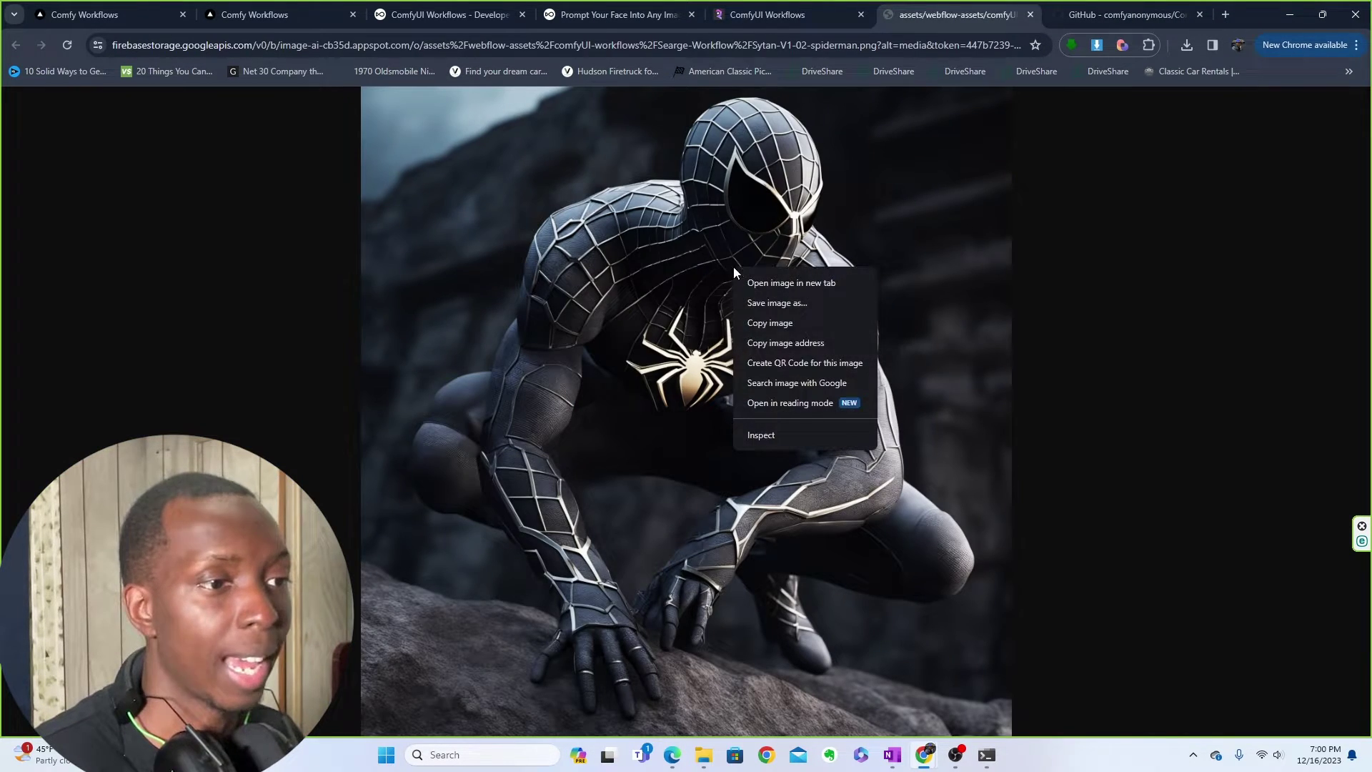
left_click(775, 303)
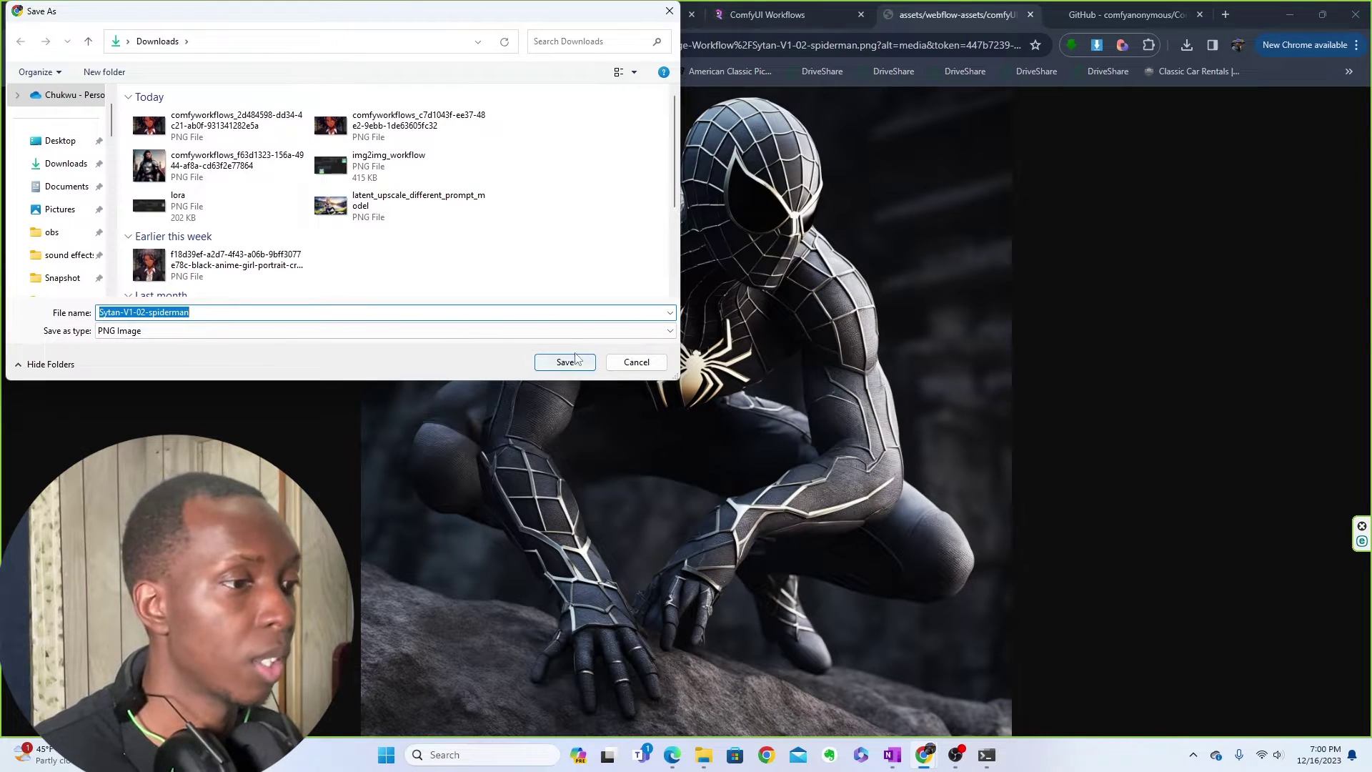
left_click(564, 362)
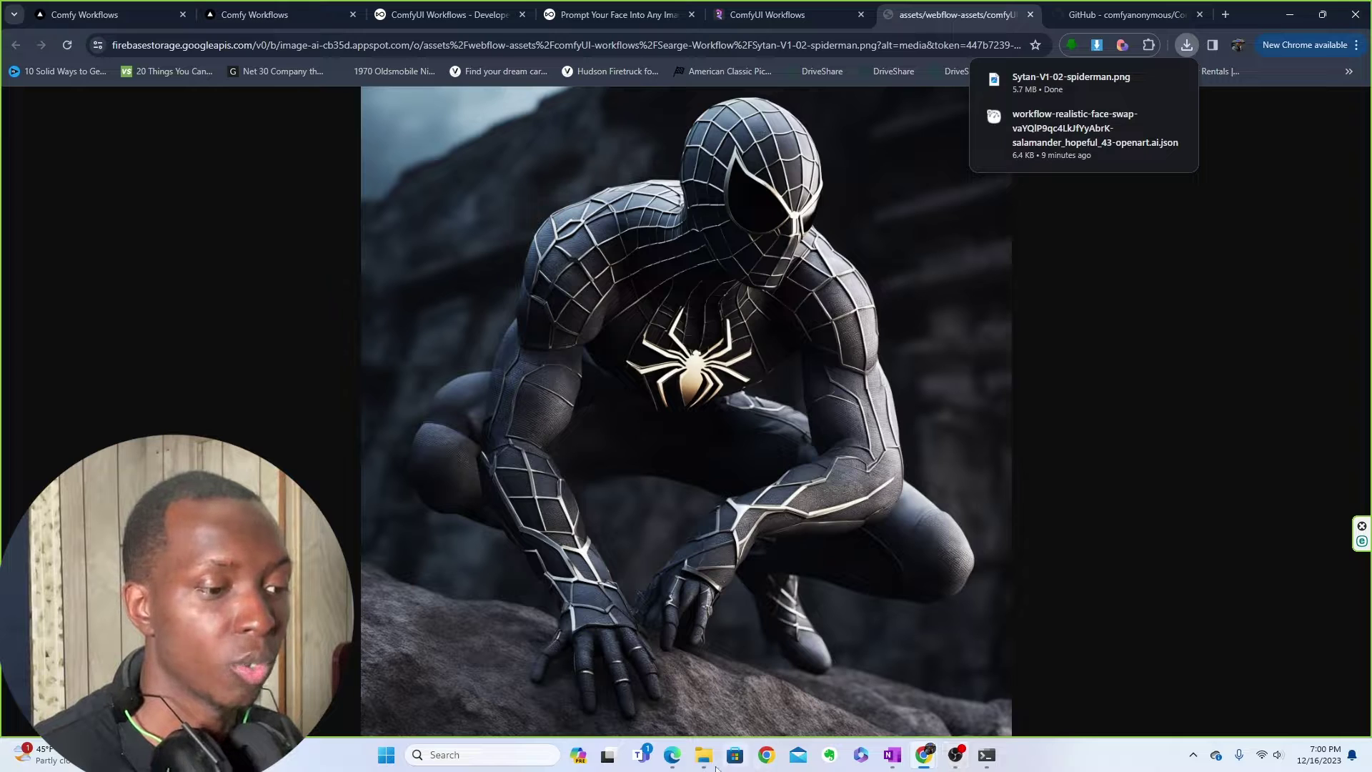
- Switch to ComfyUI in Edge, load the Sytan workflow from the saved spiderman image and look over its nodes
left_click(675, 758)
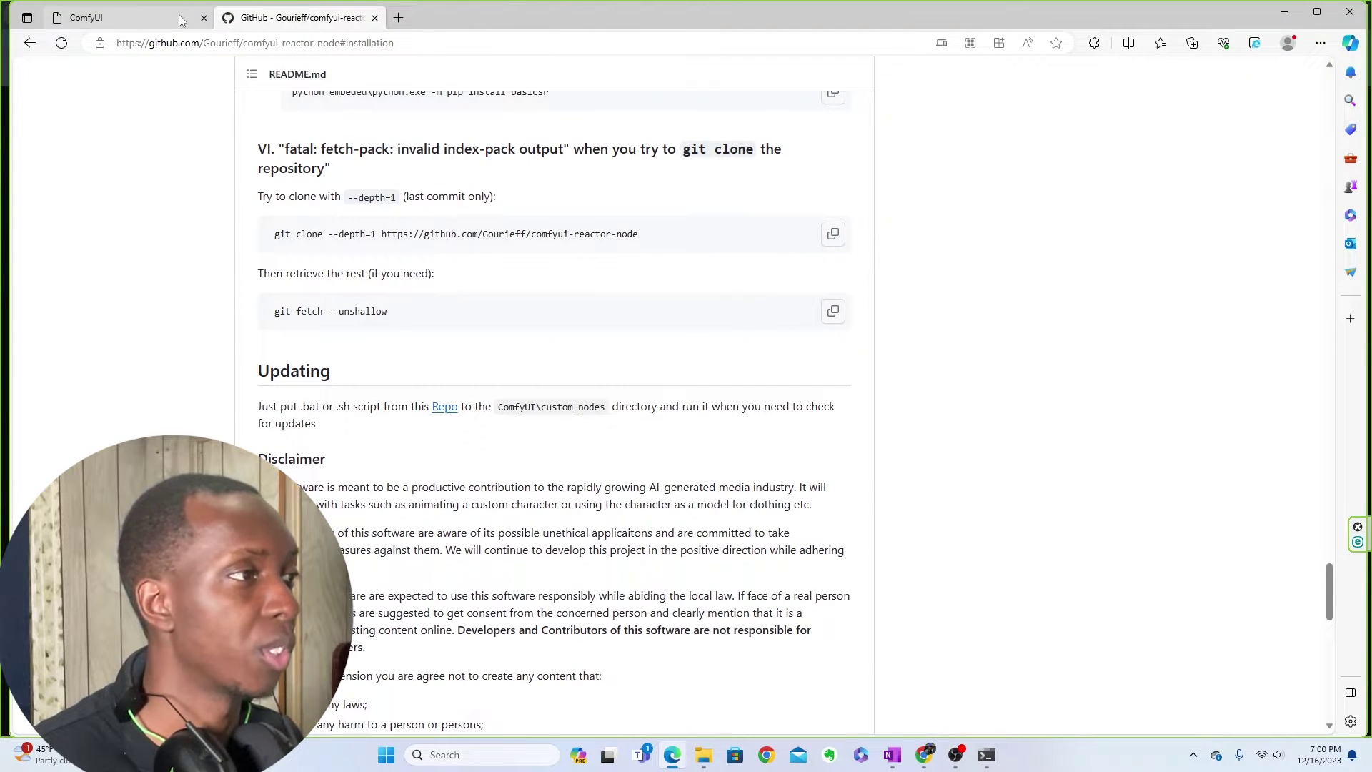
left_click(107, 18)
key("Escape")
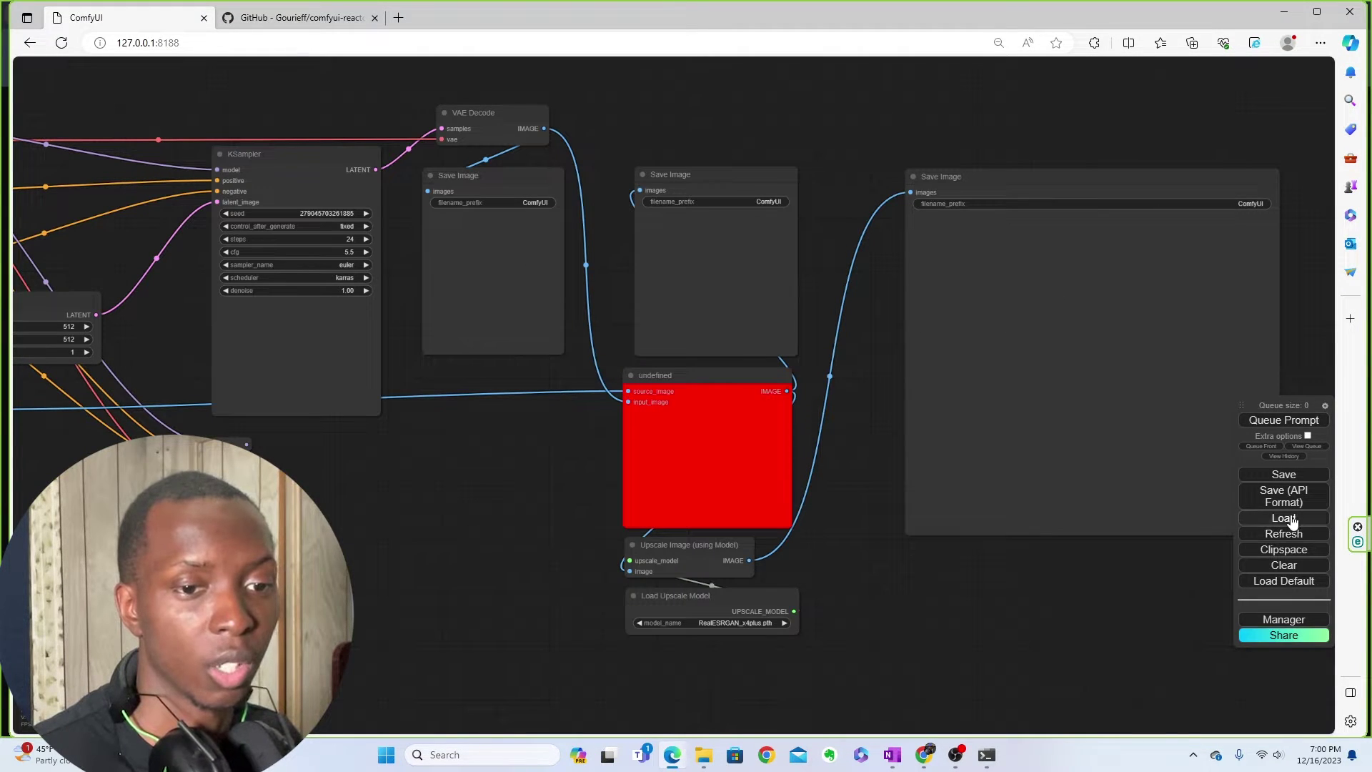
left_click(1283, 564)
scroll(602, 359, "down", 2)
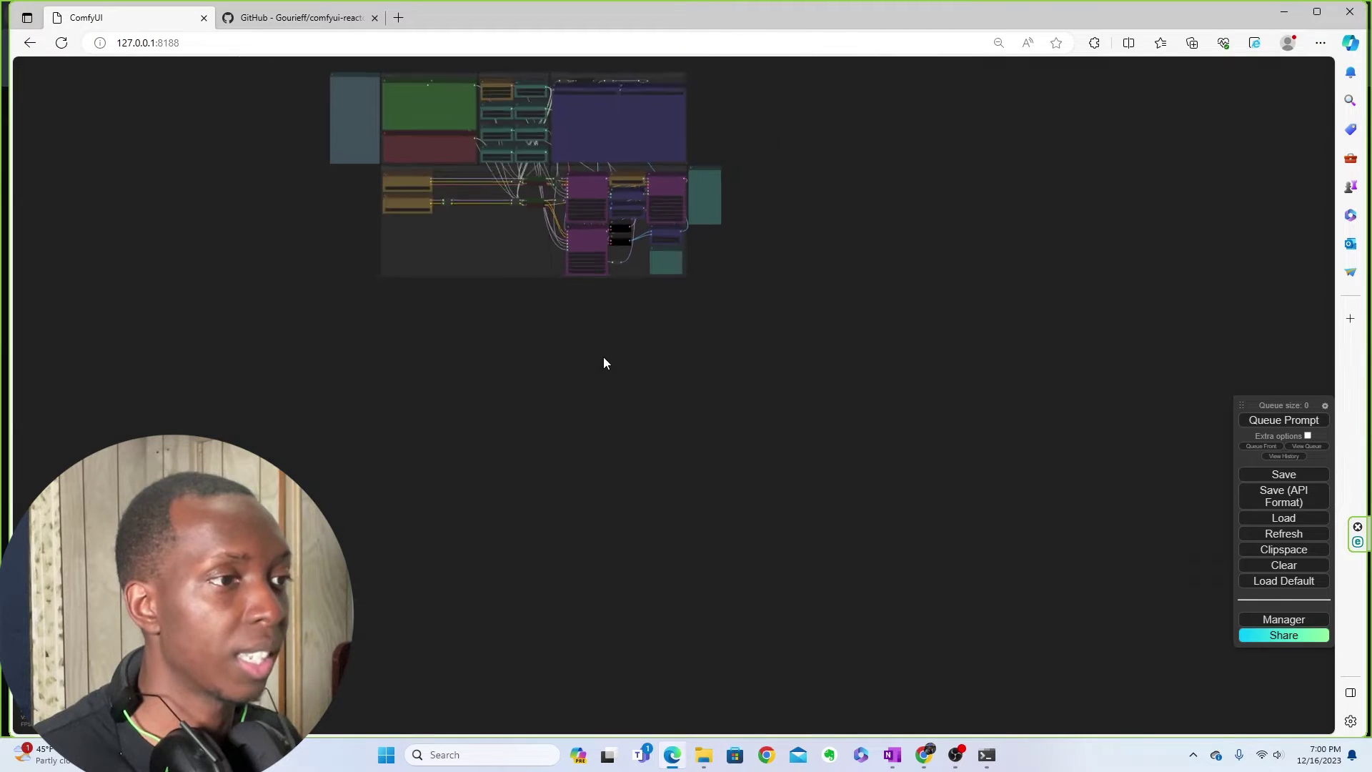
scroll(530, 255, "up", 2)
scroll(563, 363, "up", 8)
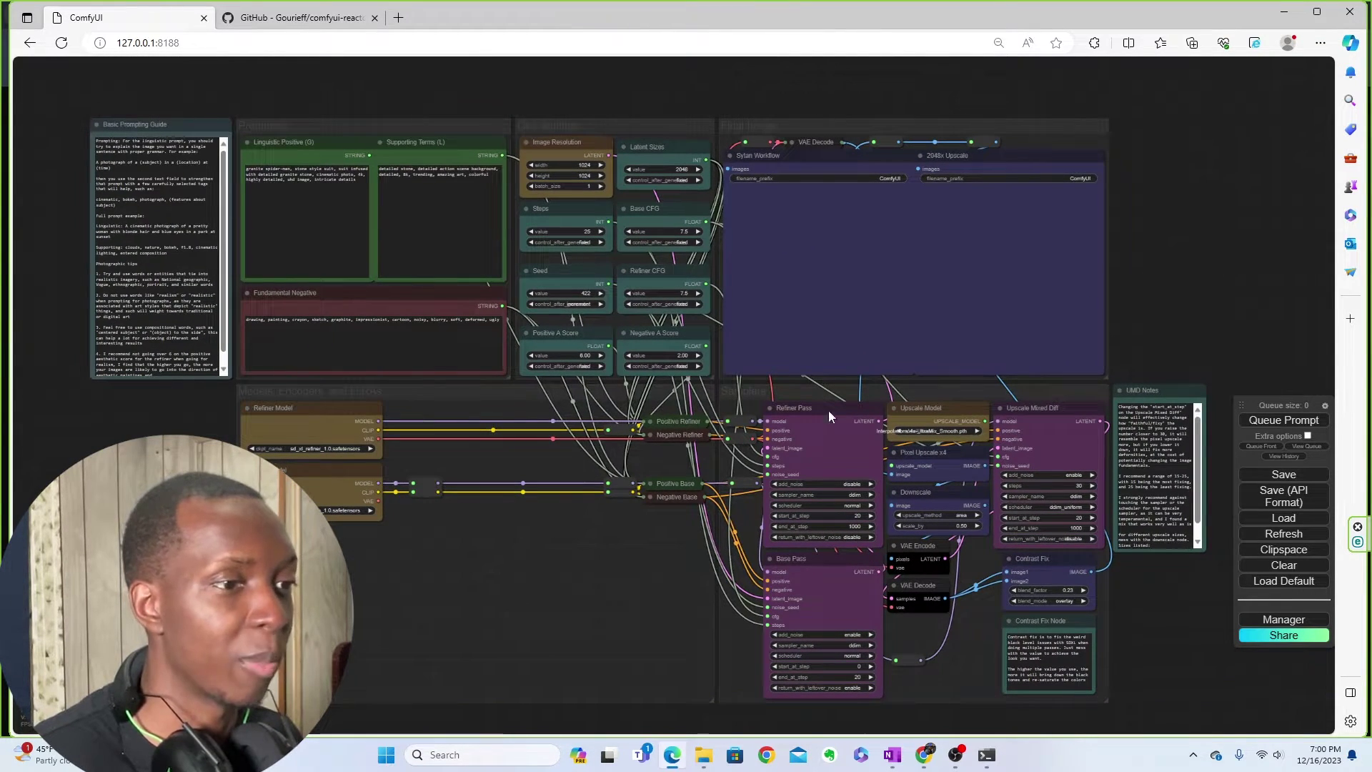
left_click_drag(1089, 590, 1103, 563)
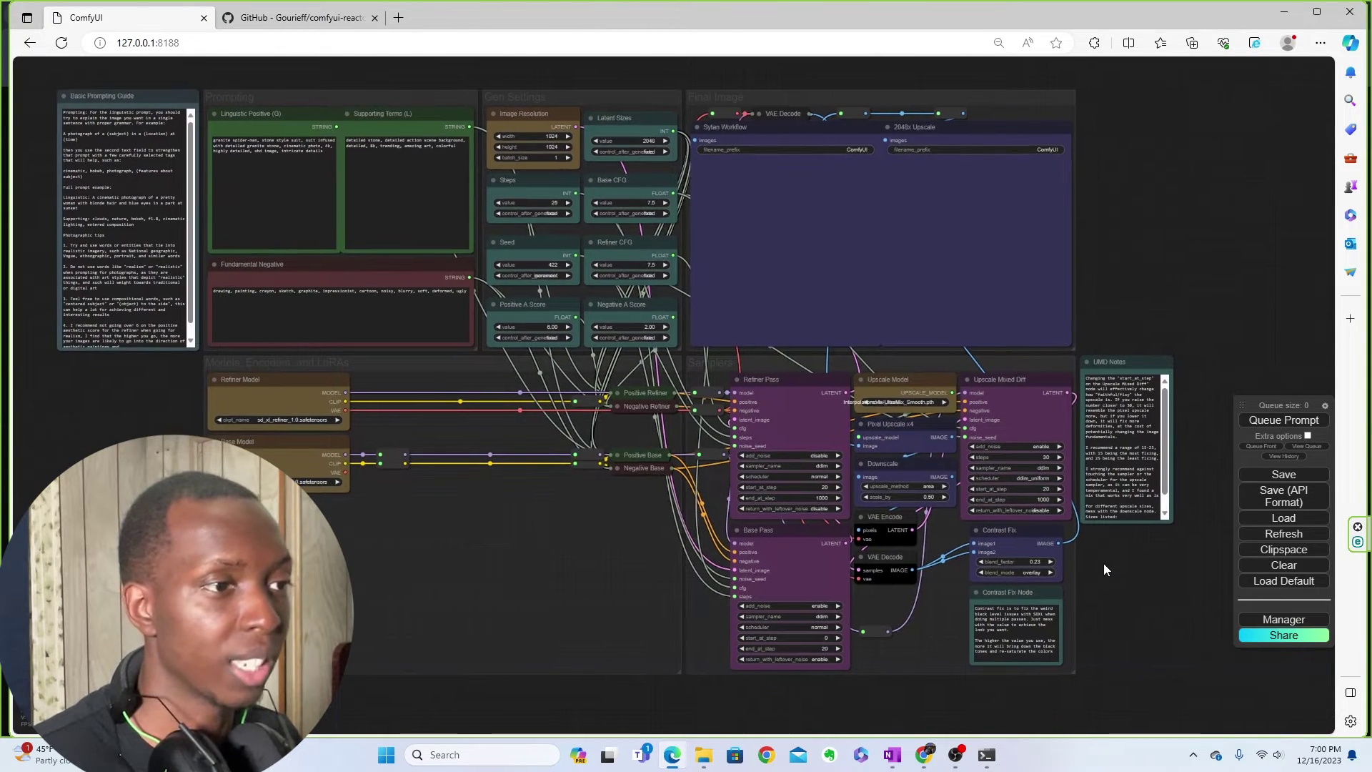
- Try to queue the Sytan workflow's prompt and review the checkpoint and upscale model entries in the validation message
left_click(1284, 422)
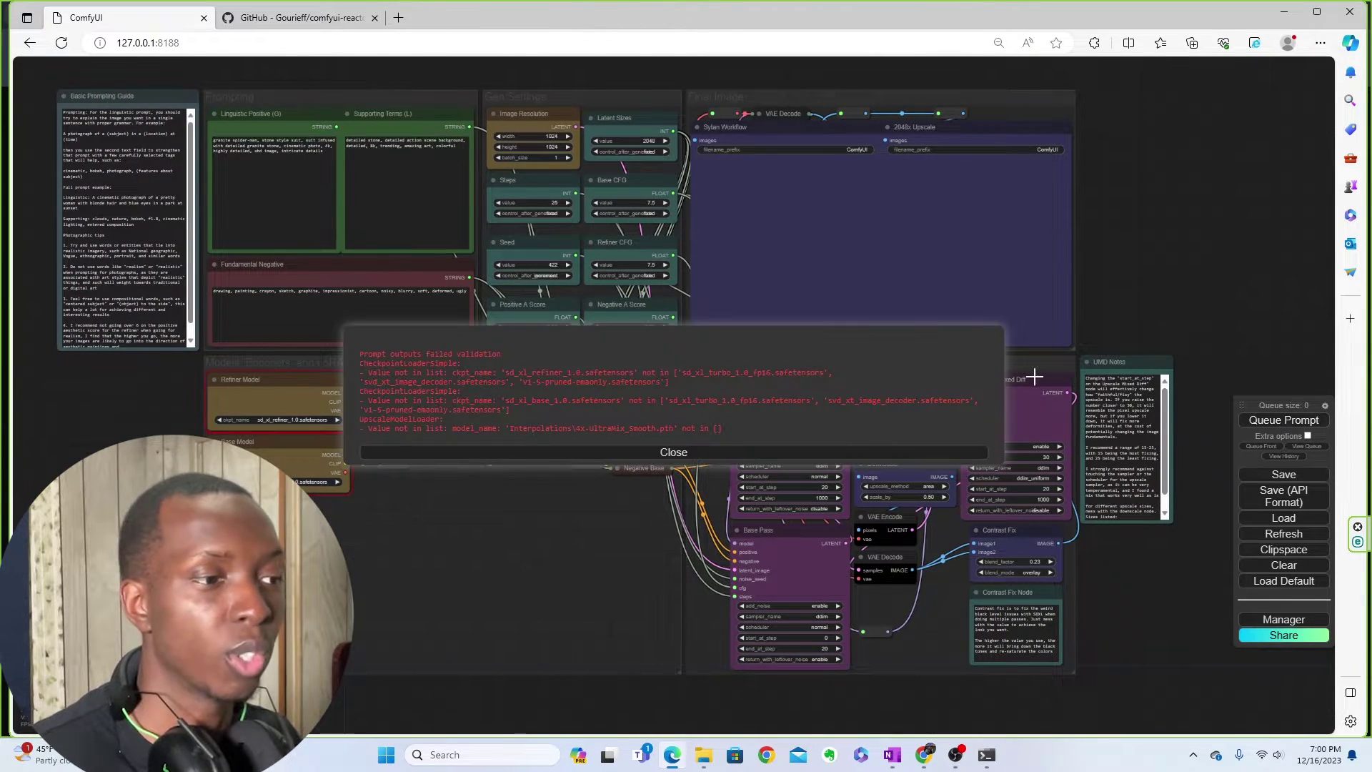
left_click_drag(379, 367, 729, 429)
left_click(735, 413)
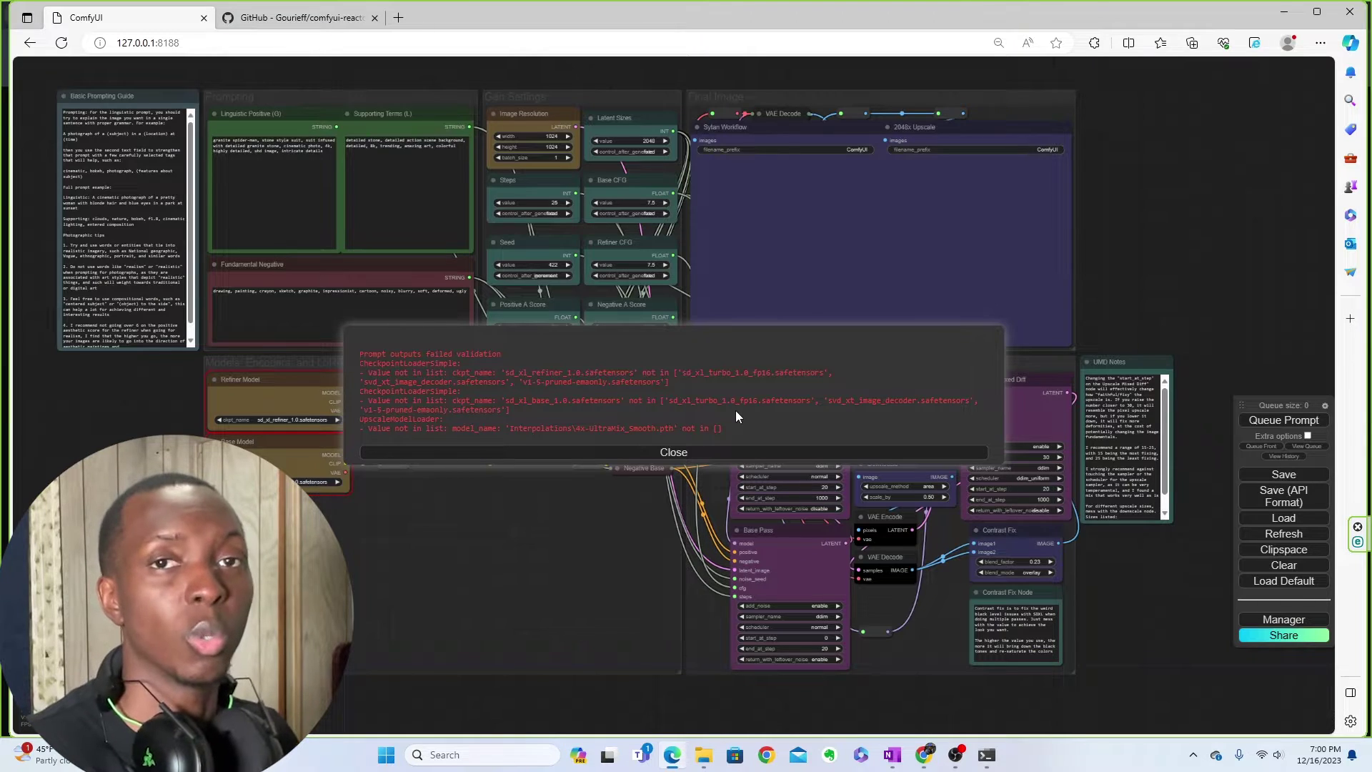
- Switch to the ComfyUI_examples repository in Chrome, open the Inpainting example and review its workflow illustration
key("alt+Tab")
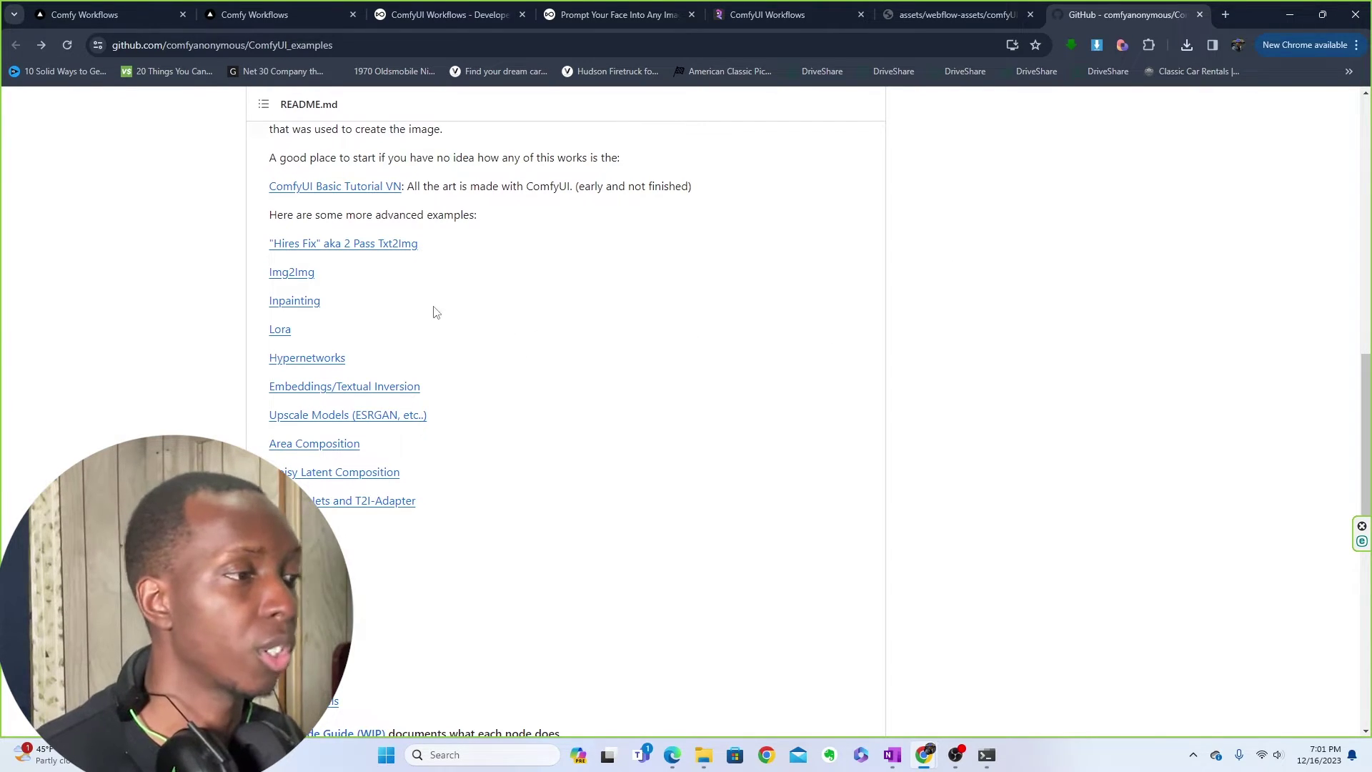
left_click(308, 306)
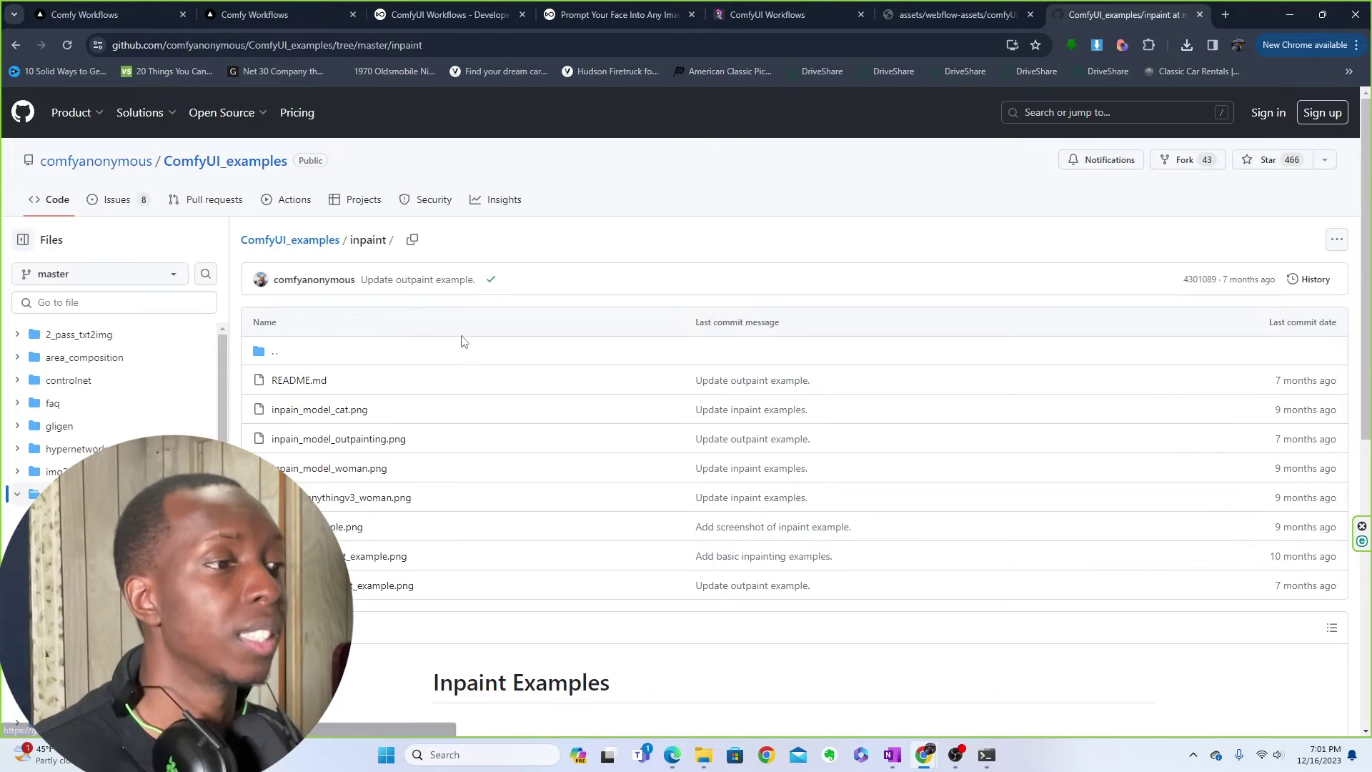
scroll(561, 341, "down", 4)
scroll(561, 336, "down", 4)
scroll(565, 338, "up", 2)
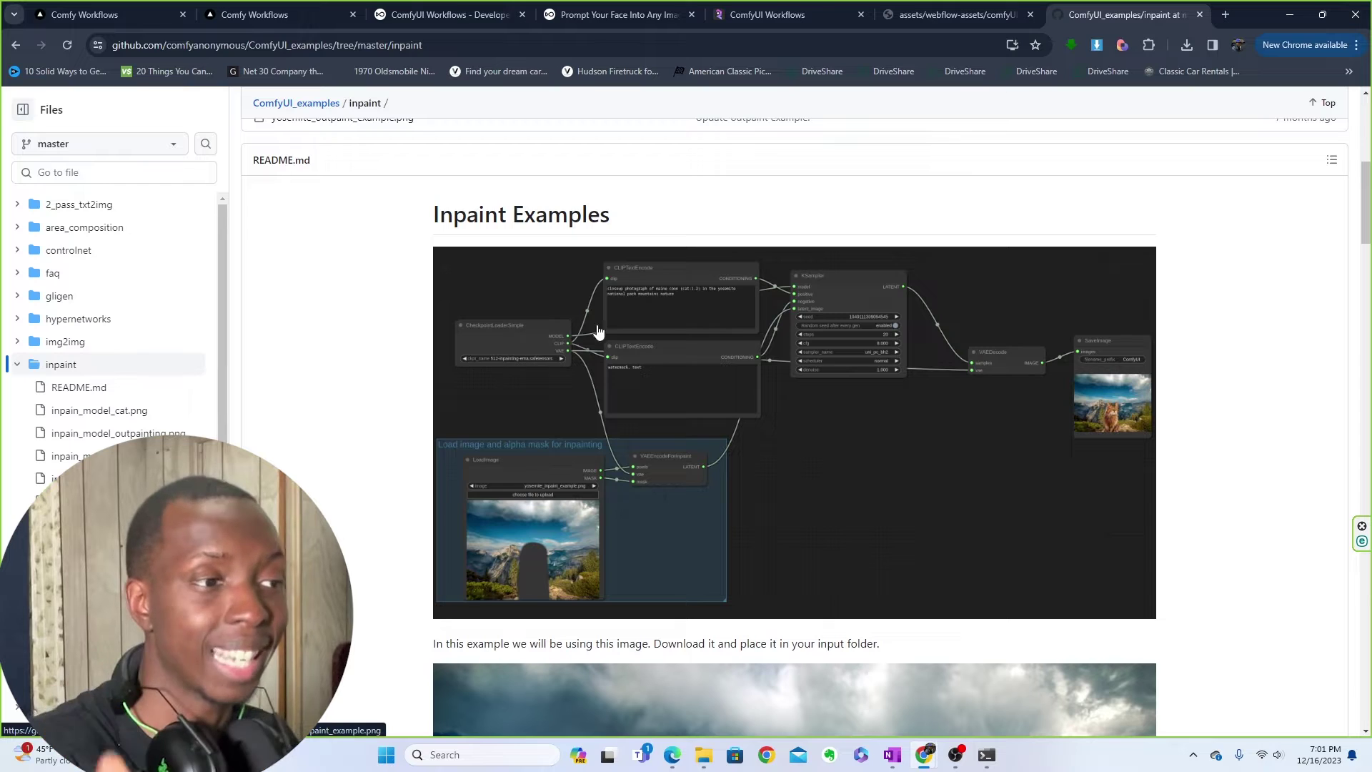
- Review the masked image and the cat, woman and anythingV3 inpainting results in the Inpaint Examples README
scroll(729, 340, "down", 3)
scroll(1311, 271, "down", 4)
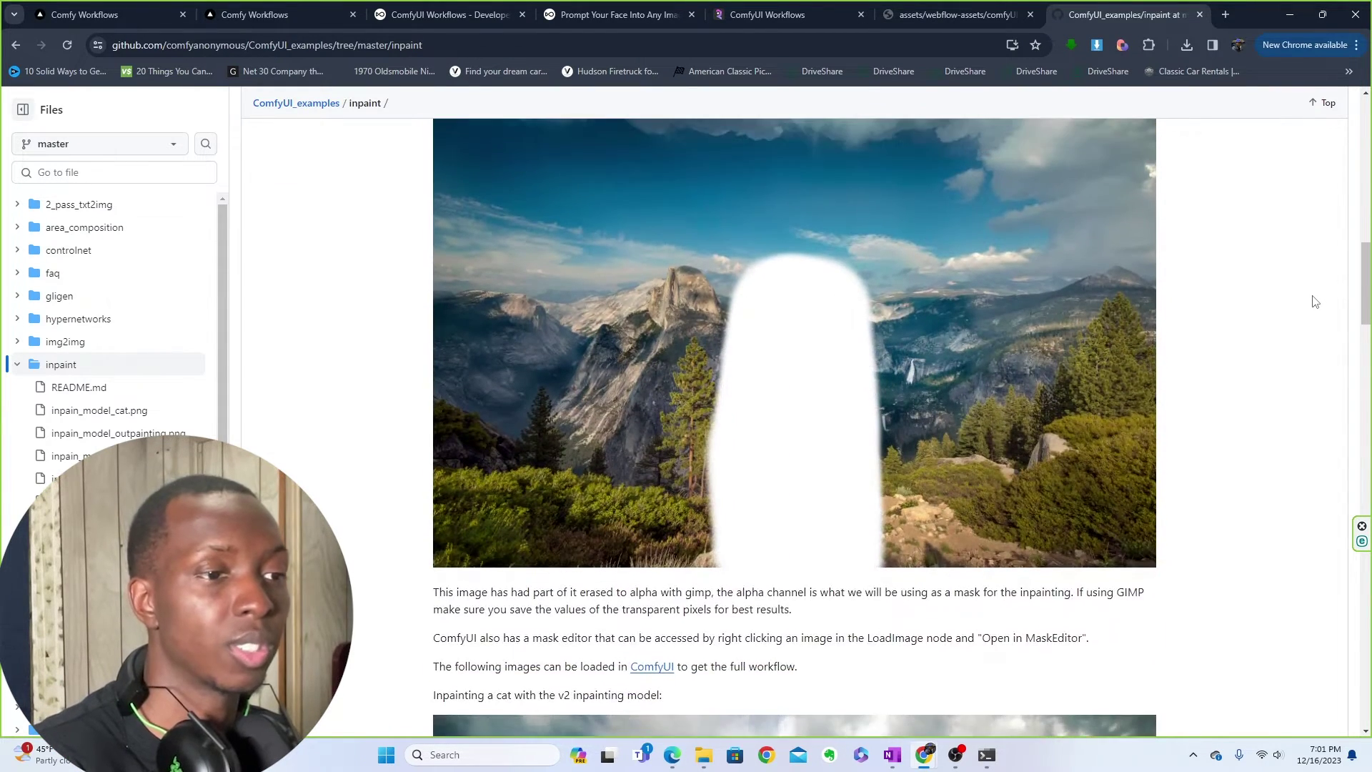
scroll(1314, 286, "up", 1)
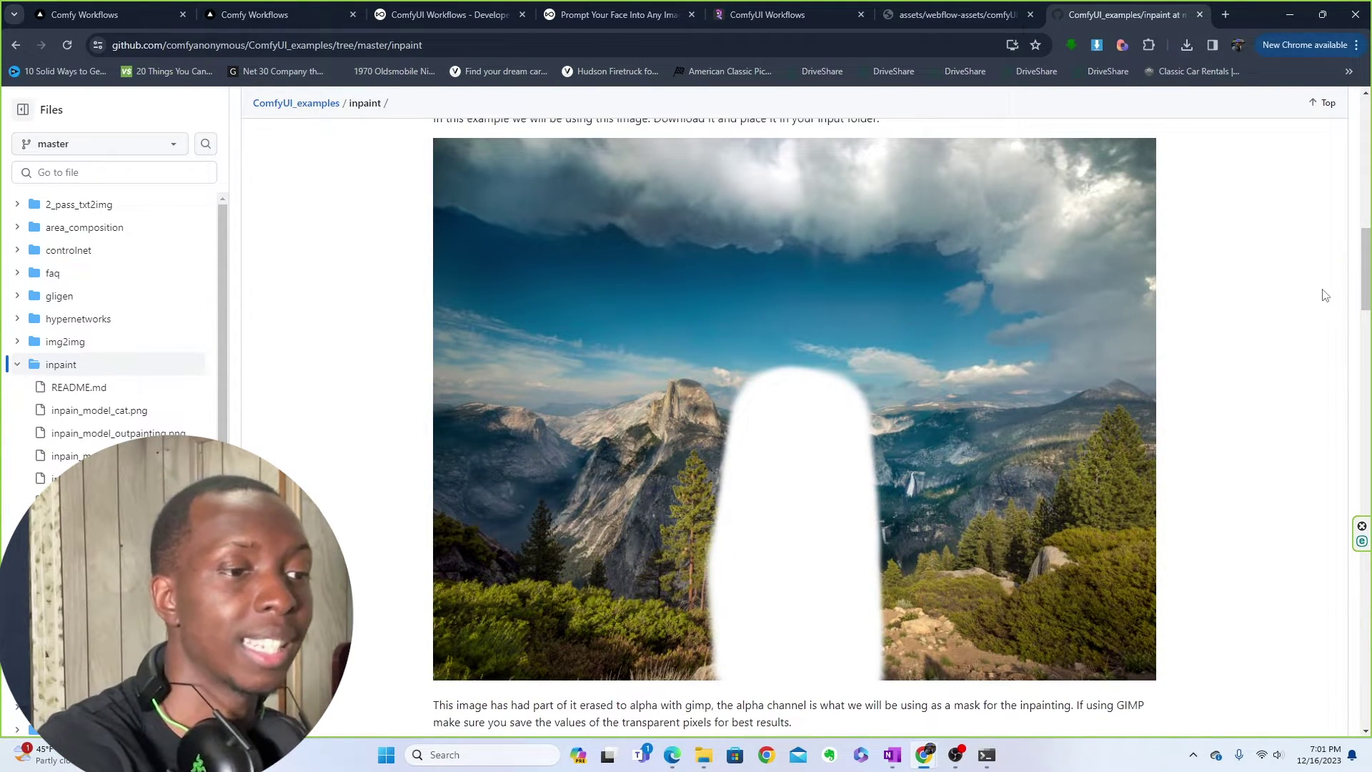
scroll(1313, 277, "down", 9)
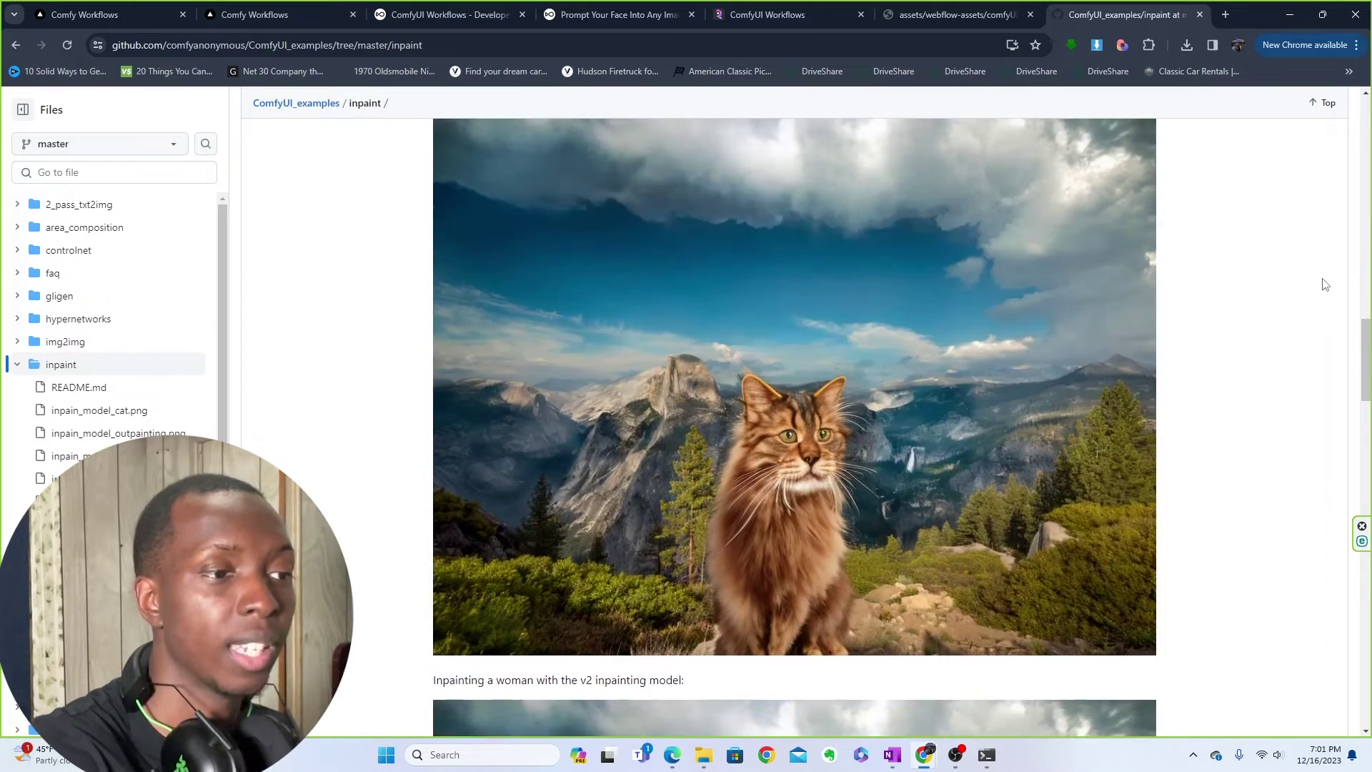
scroll(1320, 284, "up", 2)
scroll(1321, 285, "down", 4)
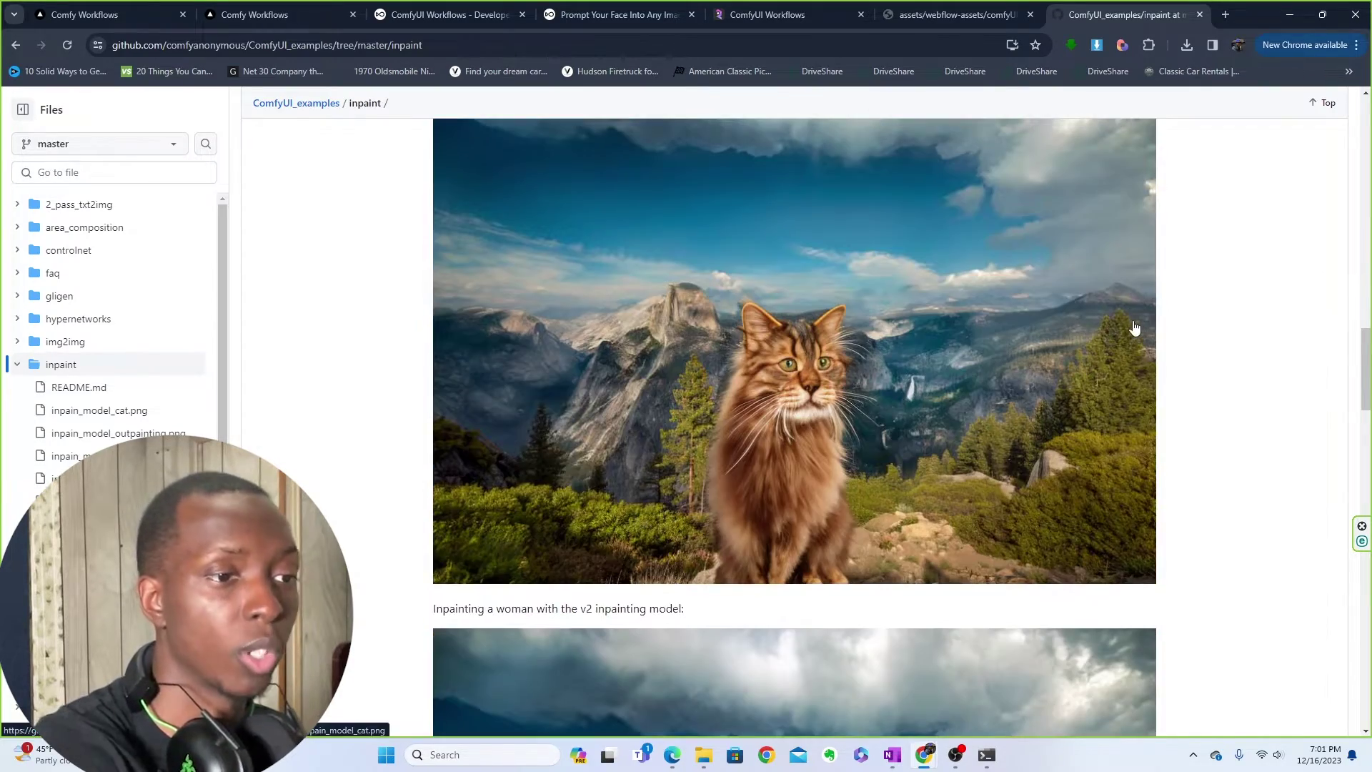
scroll(744, 234, "up", 1)
scroll(743, 234, "down", 10)
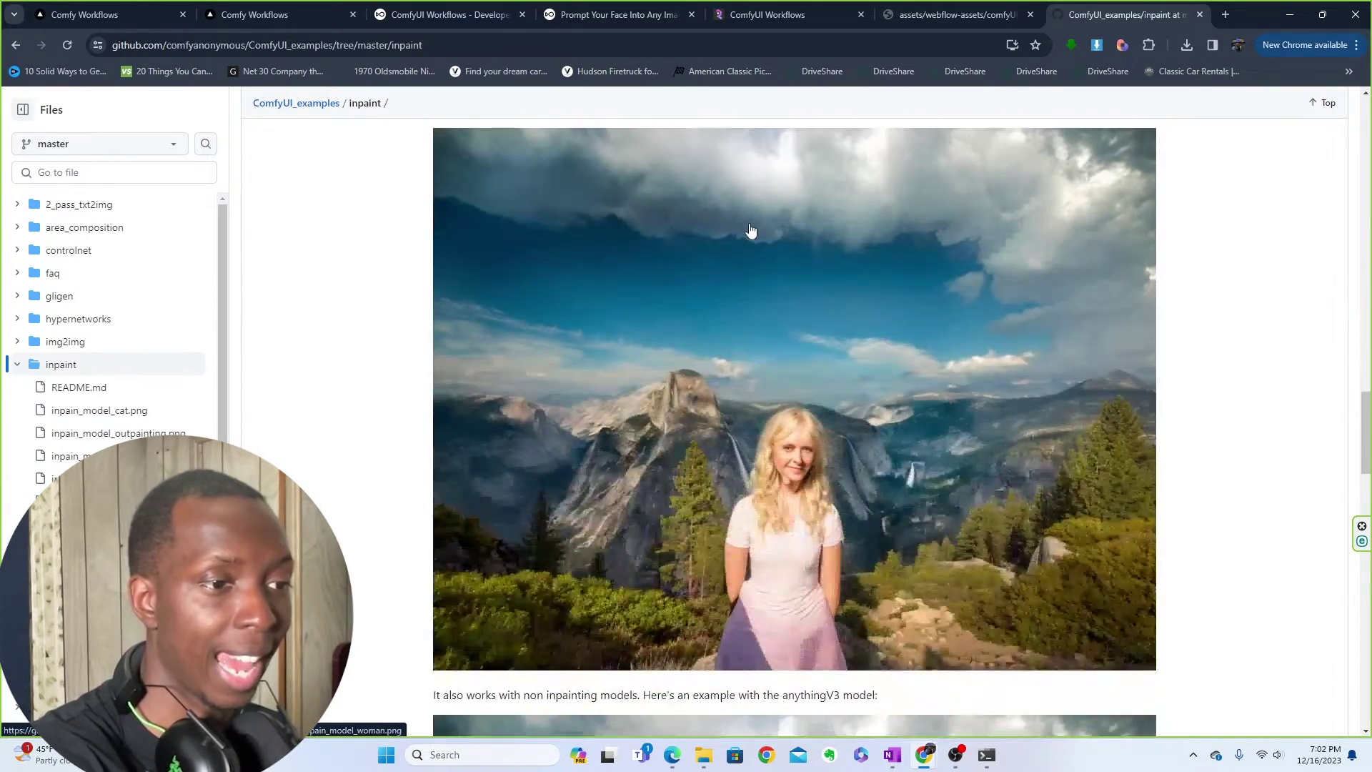
scroll(758, 238, "down", 4)
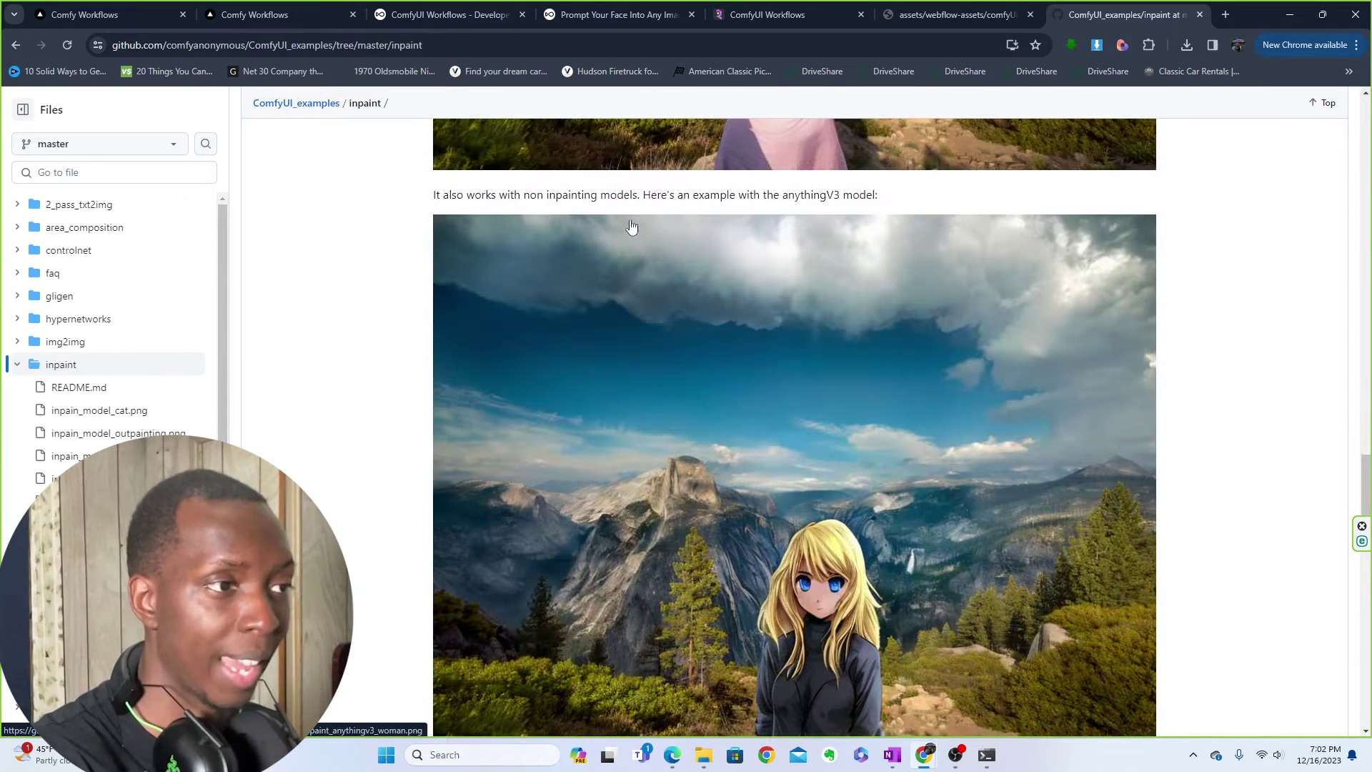
left_click_drag(507, 195, 840, 196)
left_click(888, 204)
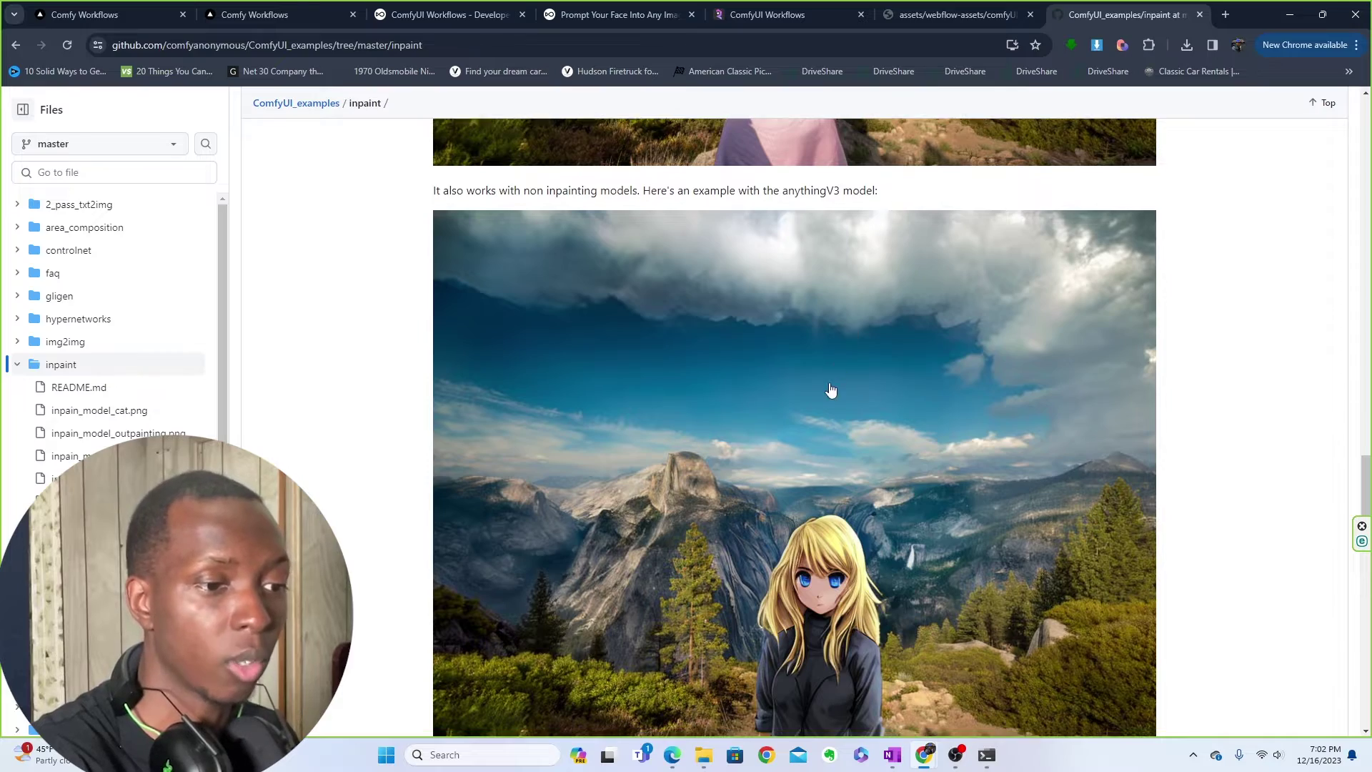
- Examine the Outpainting section's description, its source image and the "Pad Image for Outpainting" result
scroll(827, 389, "down", 3)
scroll(806, 343, "down", 5)
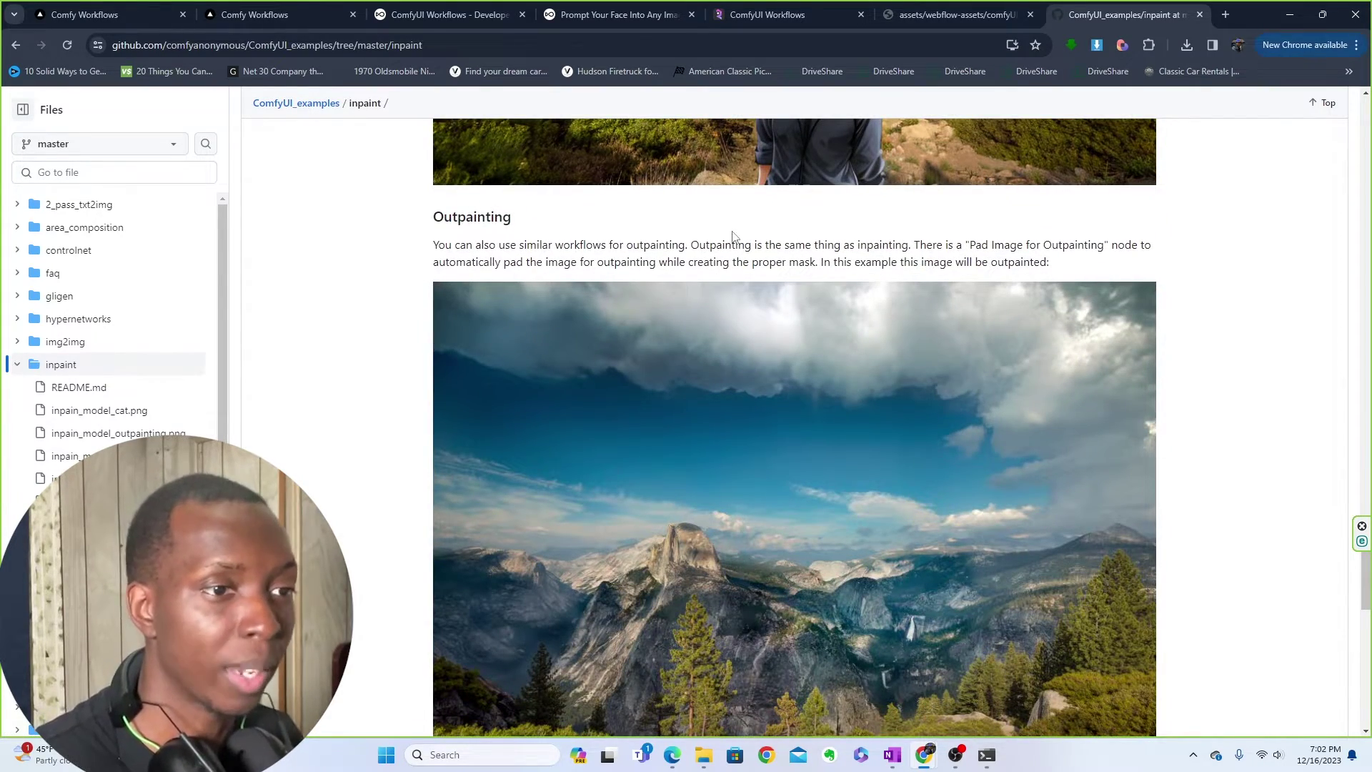
scroll(735, 242, "down", 10)
scroll(910, 300, "down", 2)
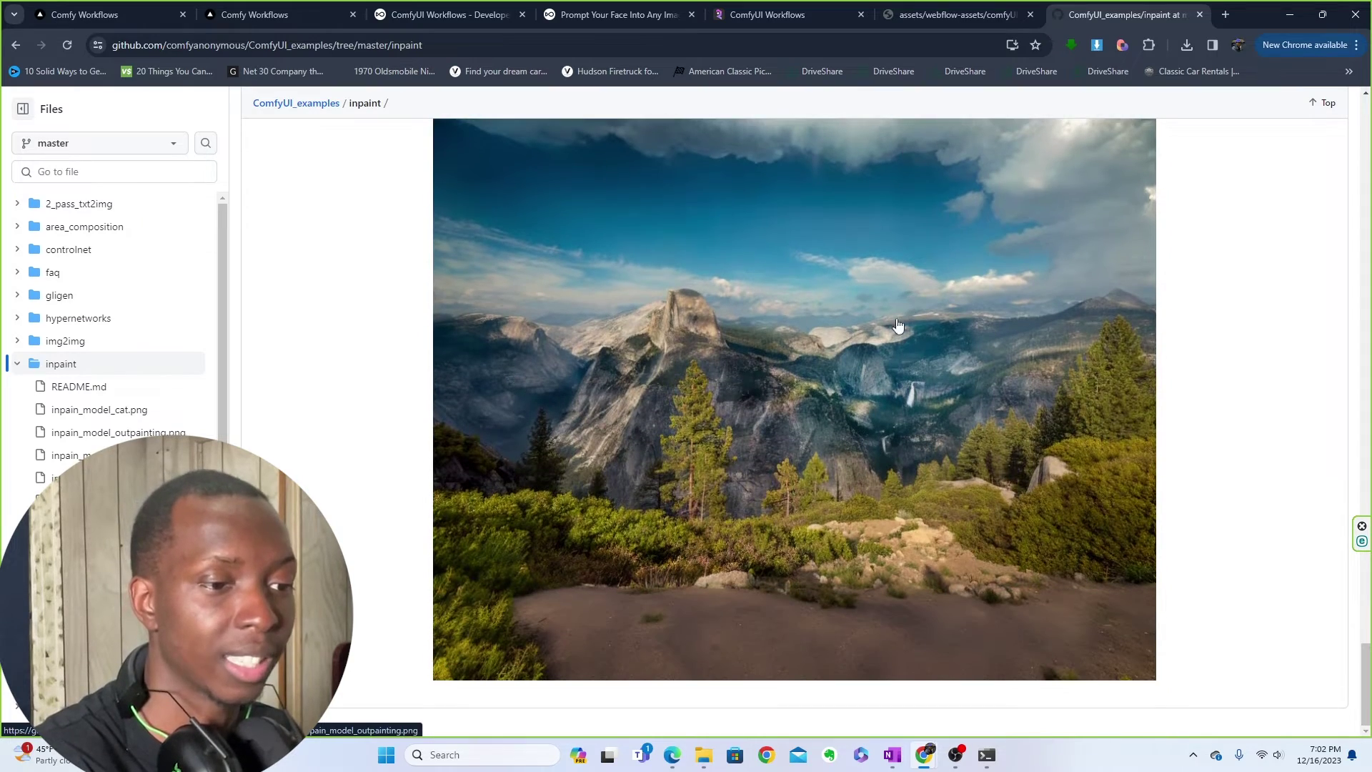
scroll(743, 593, "down", 5)
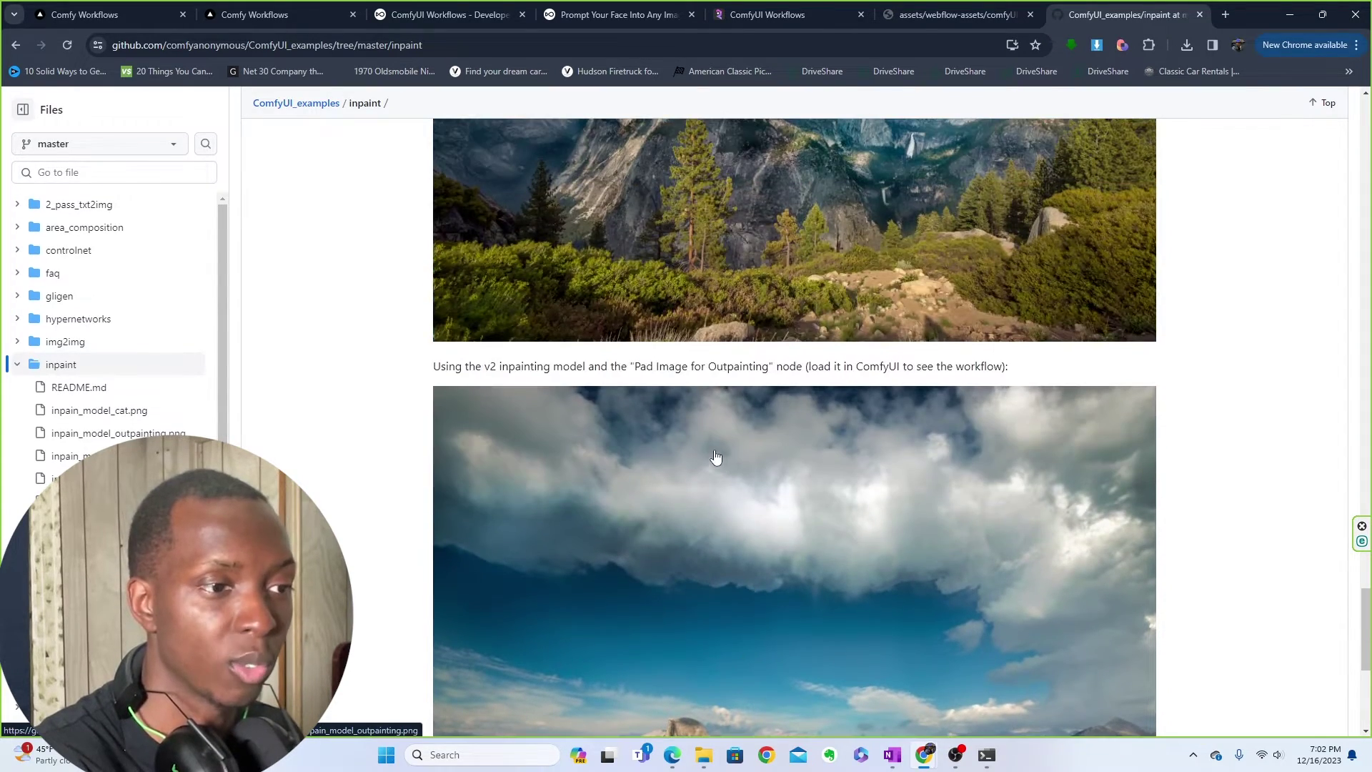
scroll(714, 458, "up", 3)
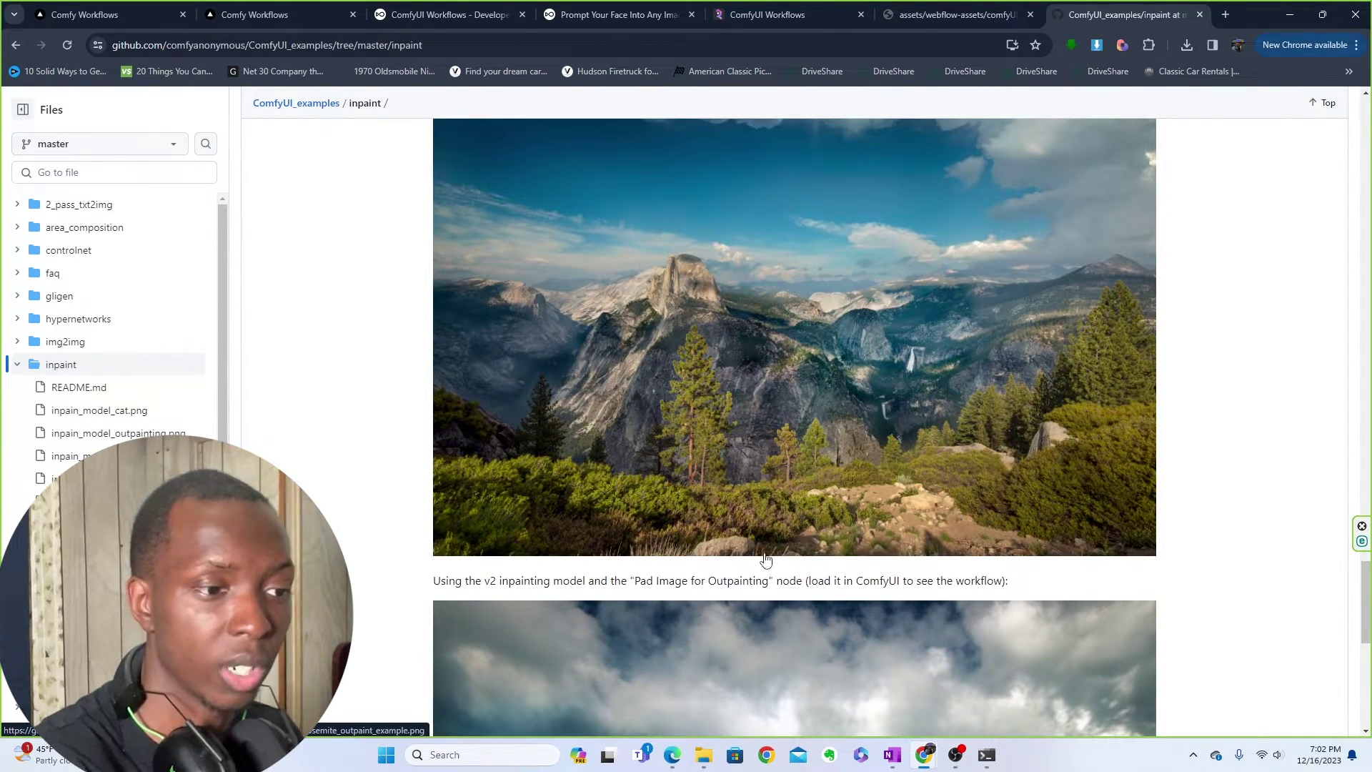
scroll(714, 545, "down", 7)
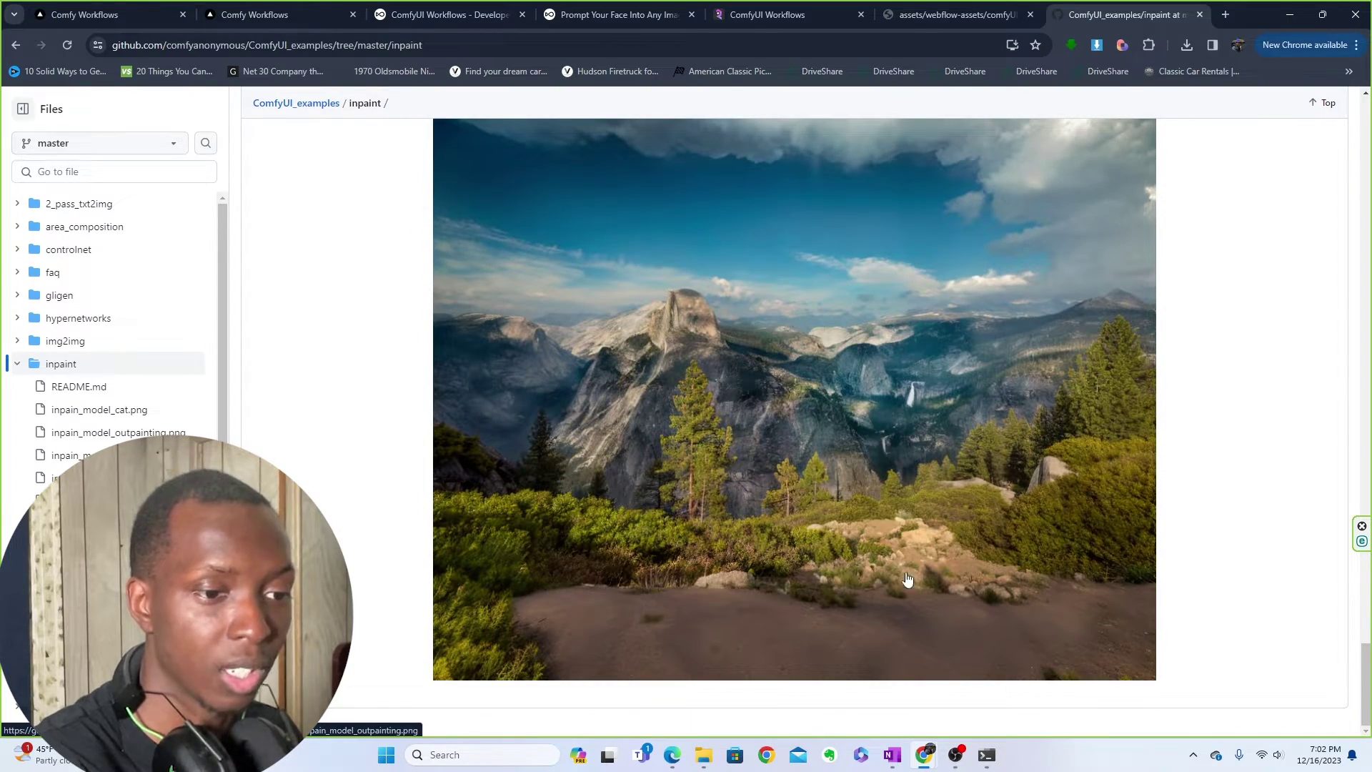
scroll(643, 616, "down", 6)
scroll(678, 587, "up", 5)
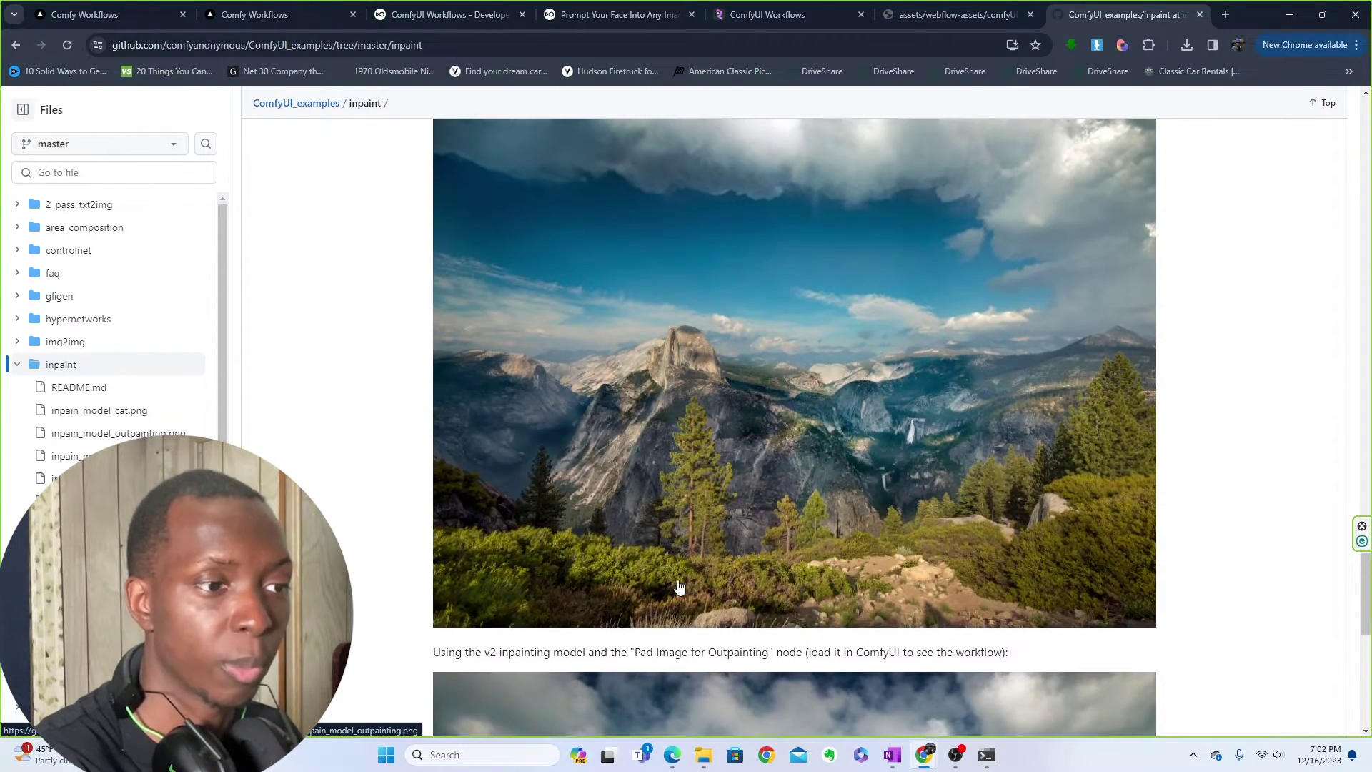
- Save the workflow illustration under Inpaint Examples to Downloads as inpaint_example in PNG format
scroll(714, 561, "up", 8)
right_click(799, 397)
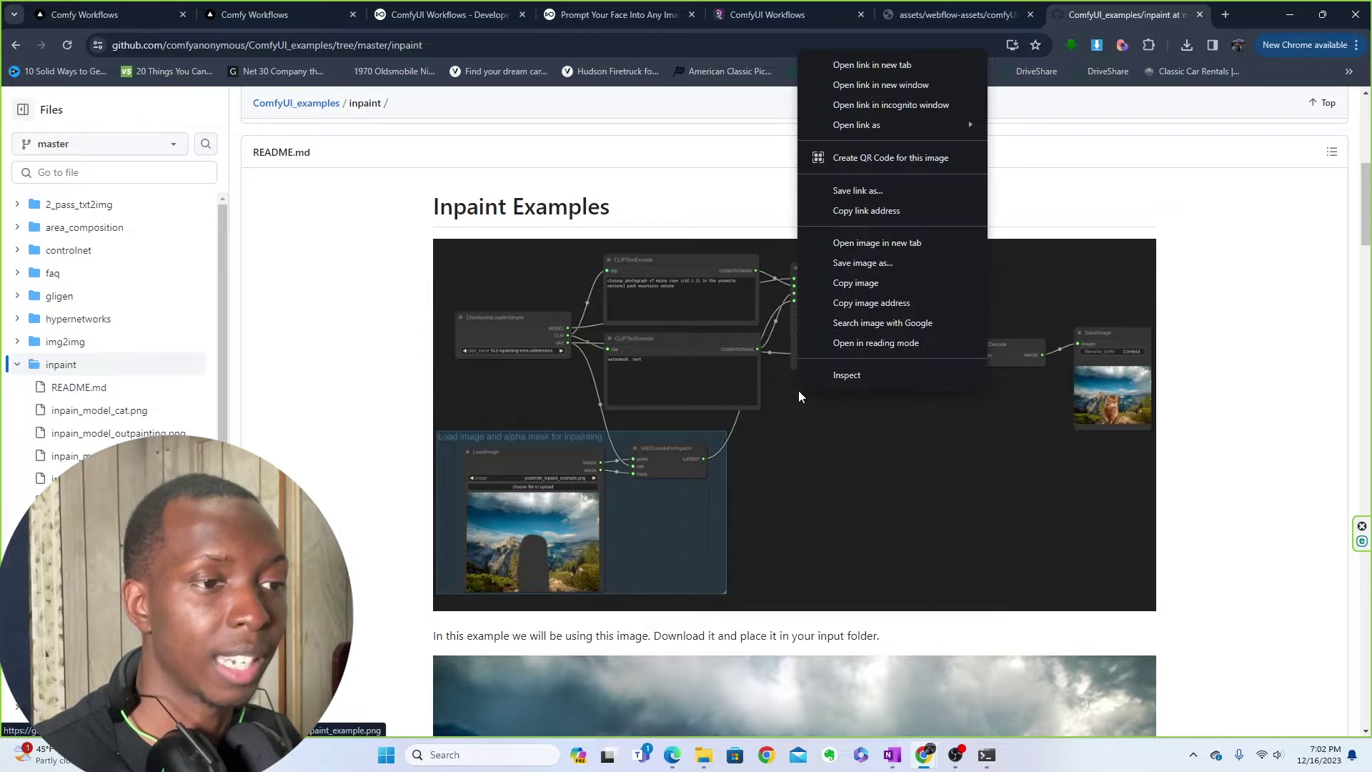
left_click(889, 263)
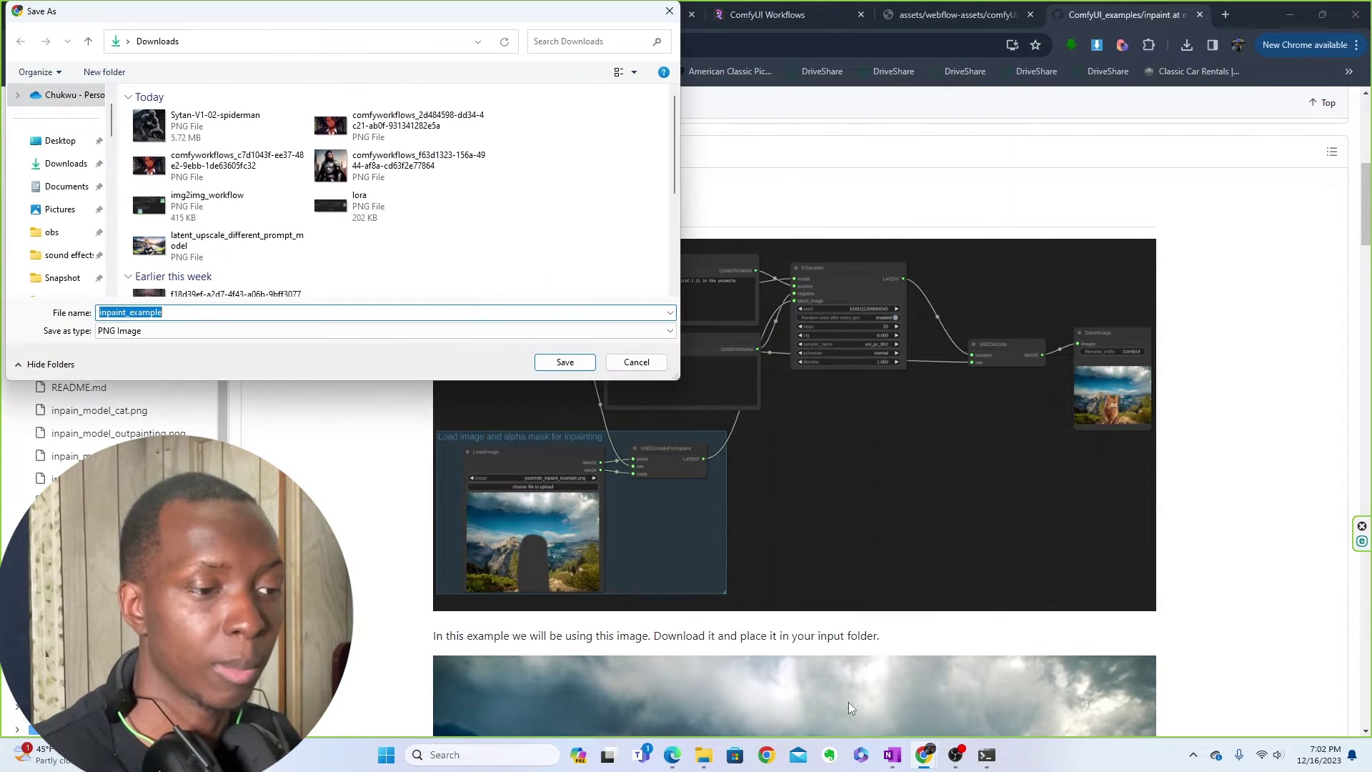
left_click(565, 361)
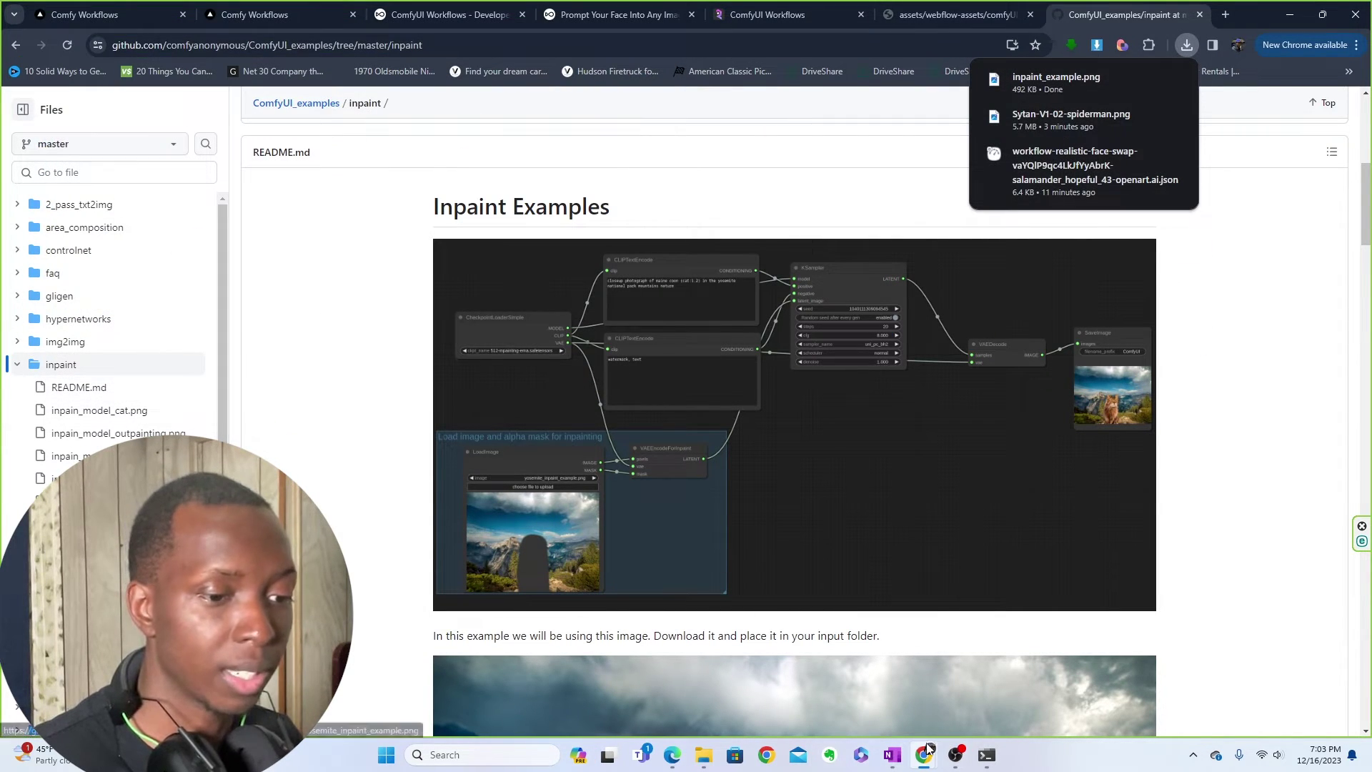
- Switch to ComfyUI in Edge and load the inpainting workflow from the saved inpaint_example image
mouse_move(931, 764)
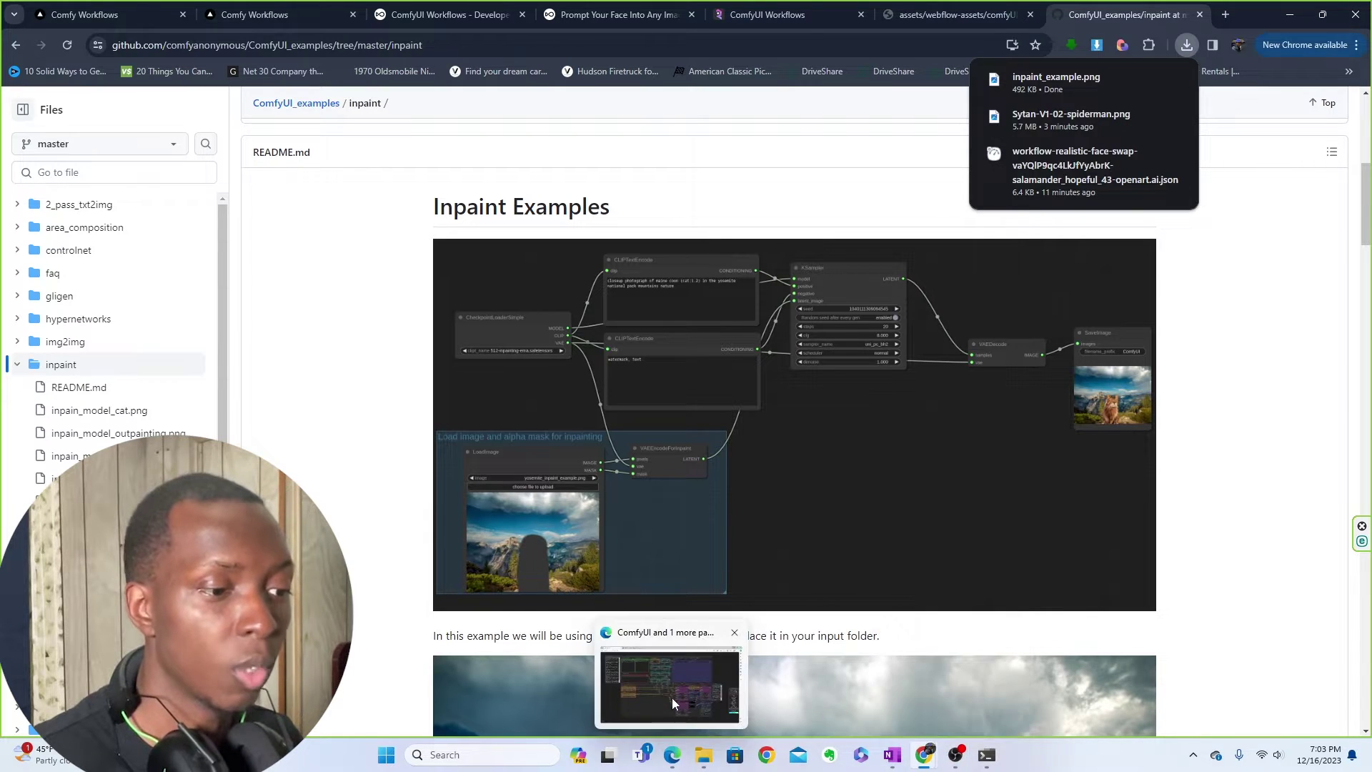
left_click(672, 697)
left_click(1275, 517)
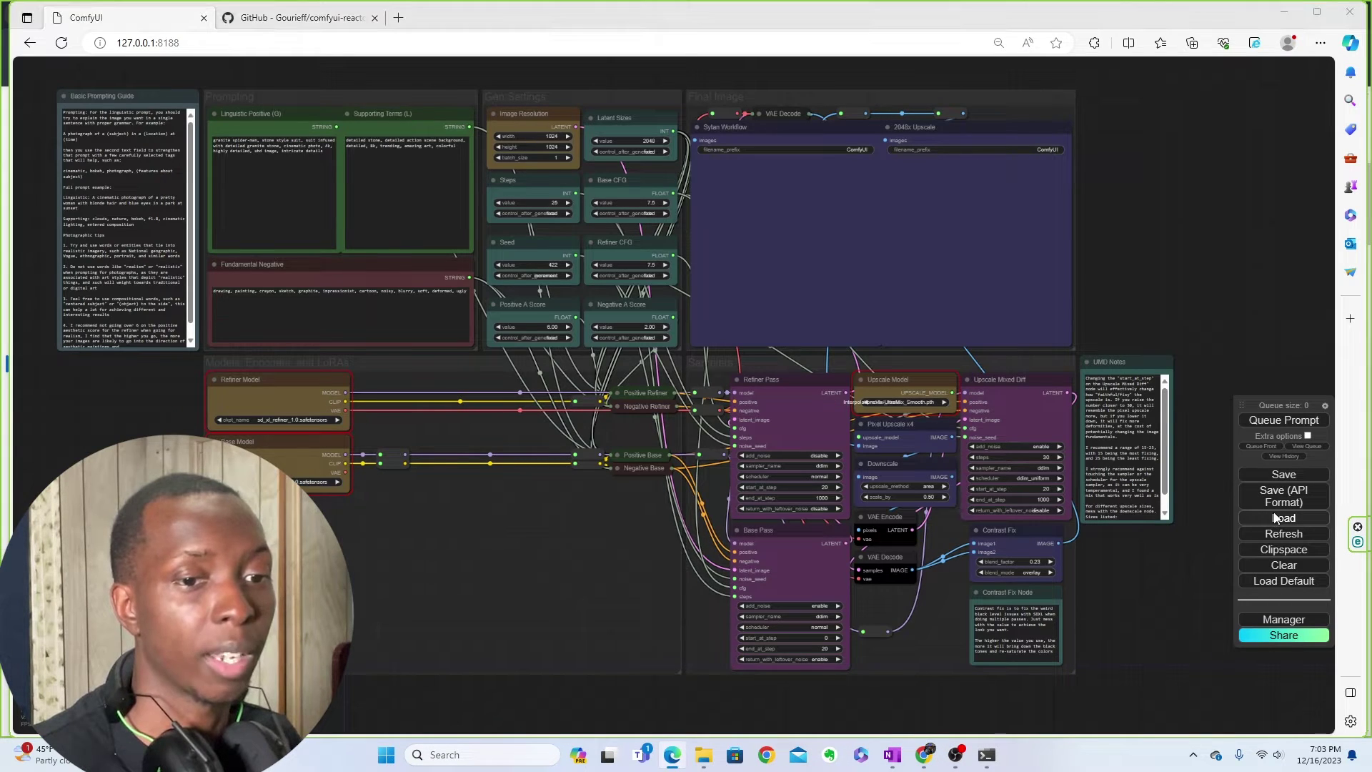
double_click(248, 137)
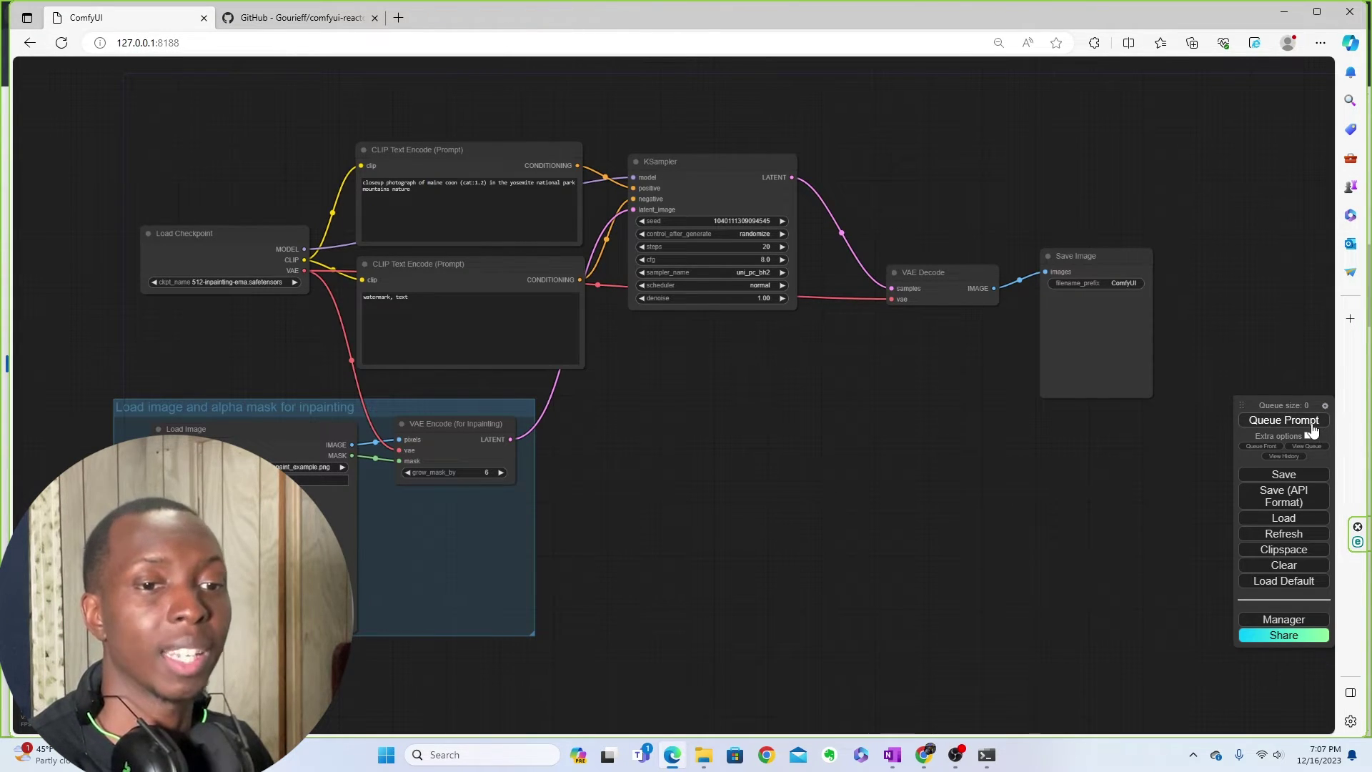
- Try to queue the inpainting workflow's prompt and review the checkpoint entry in the validation message
left_click(1284, 421)
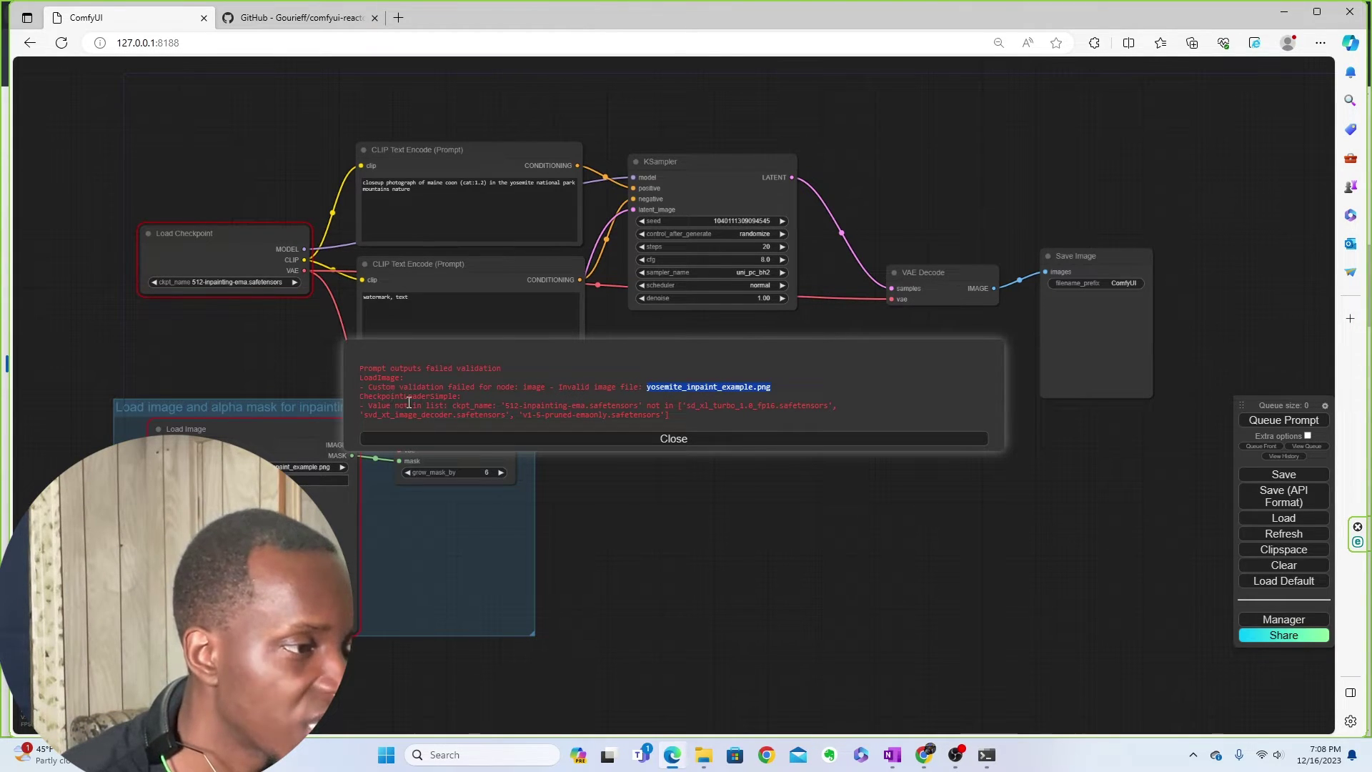
left_click_drag(506, 404, 620, 406)
left_click(641, 404)
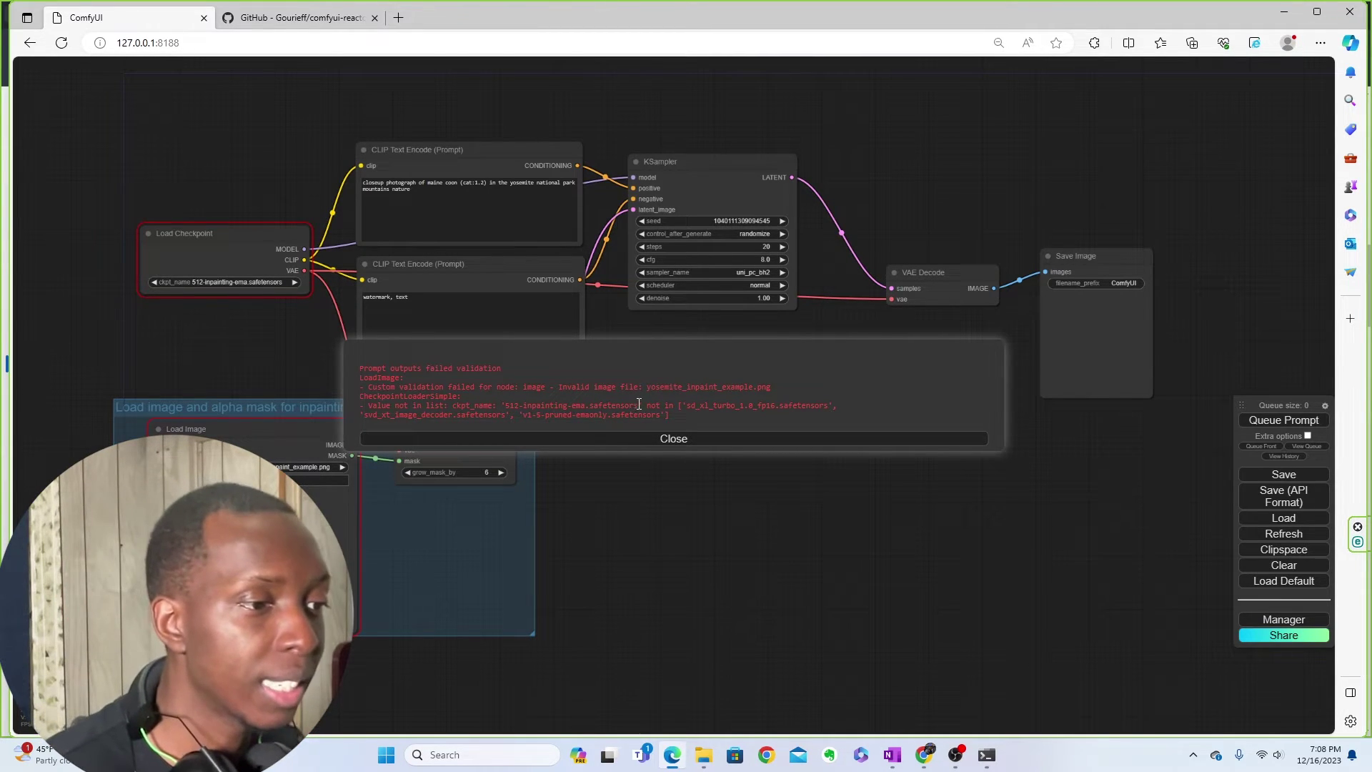
- Search the web in a new tab for 512-inpainting-ema.safetensors and download that file from its Hugging Face page
left_click_drag(588, 403, 519, 402)
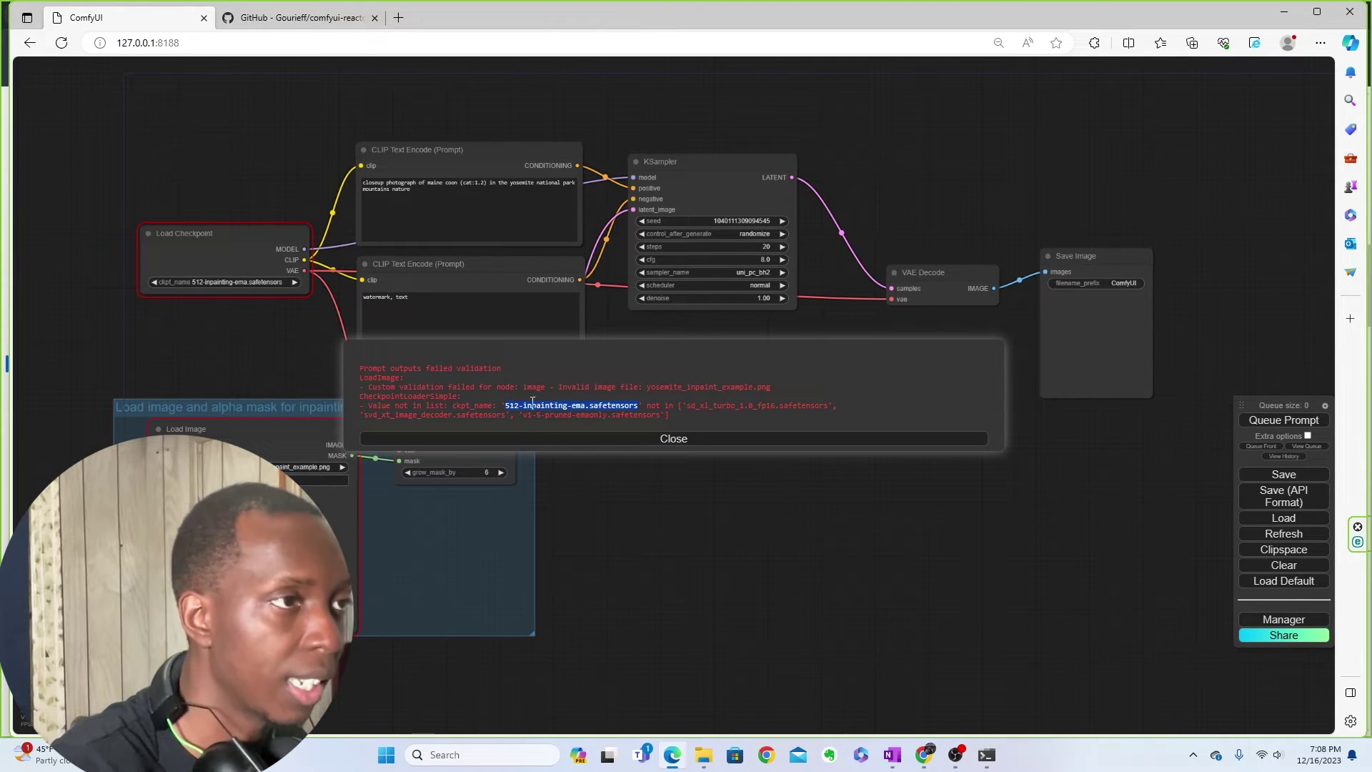
left_click(398, 17)
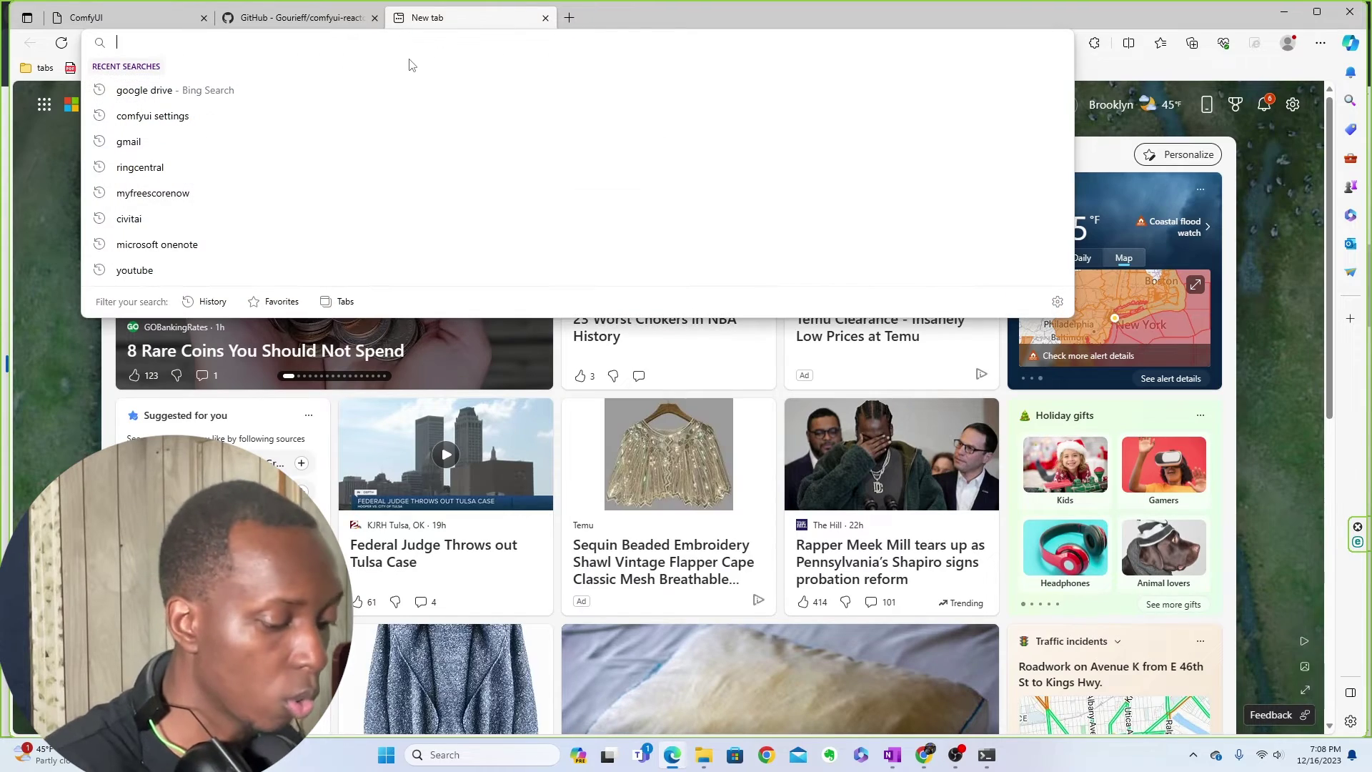
type("512-inpainting-ema.safetensors")
key("Return")
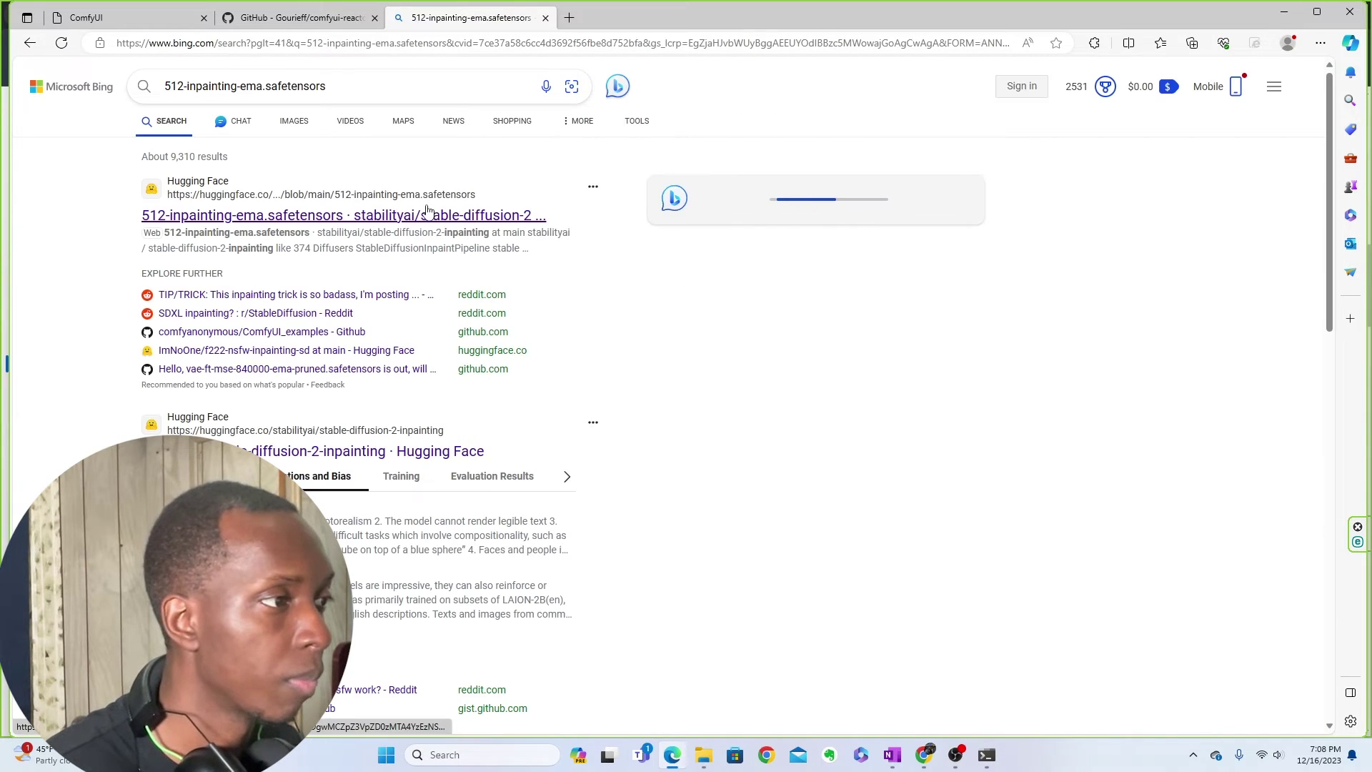
left_click(398, 215)
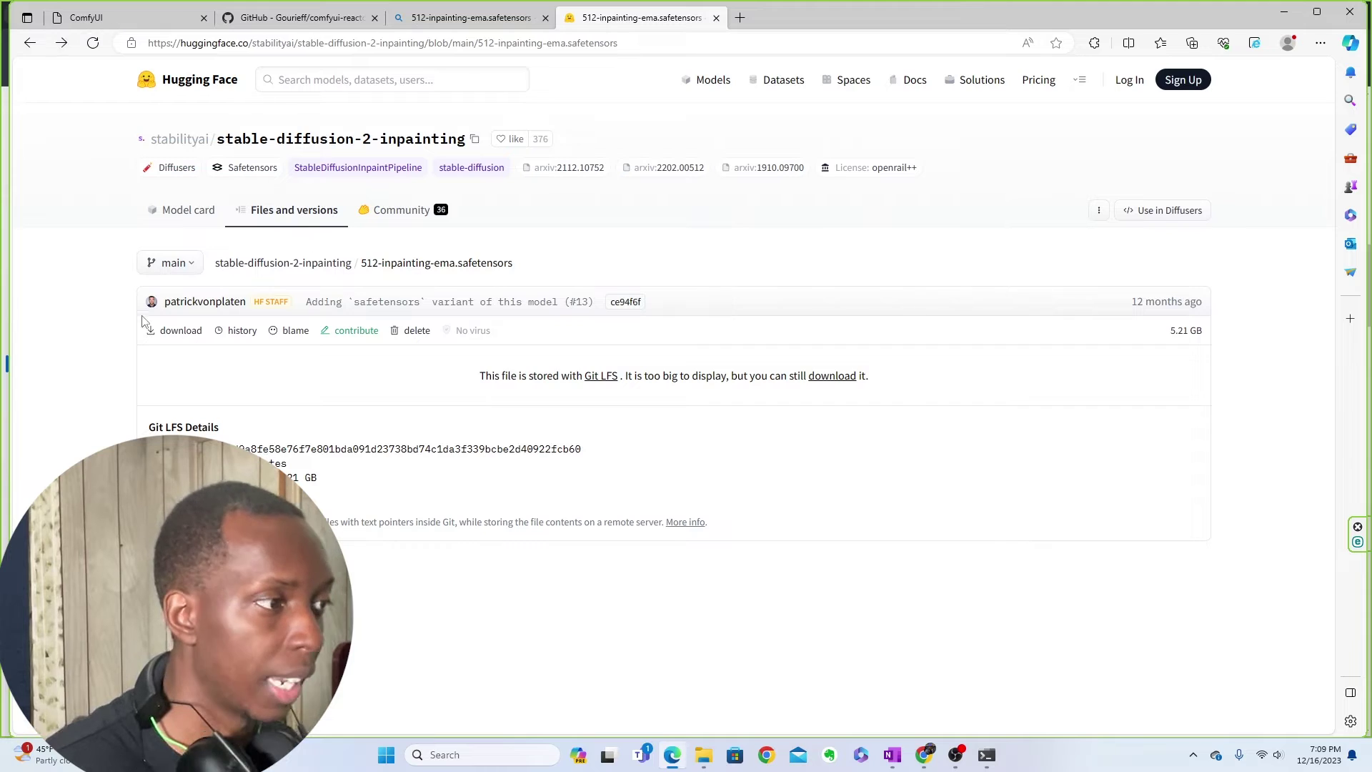
left_click(183, 331)
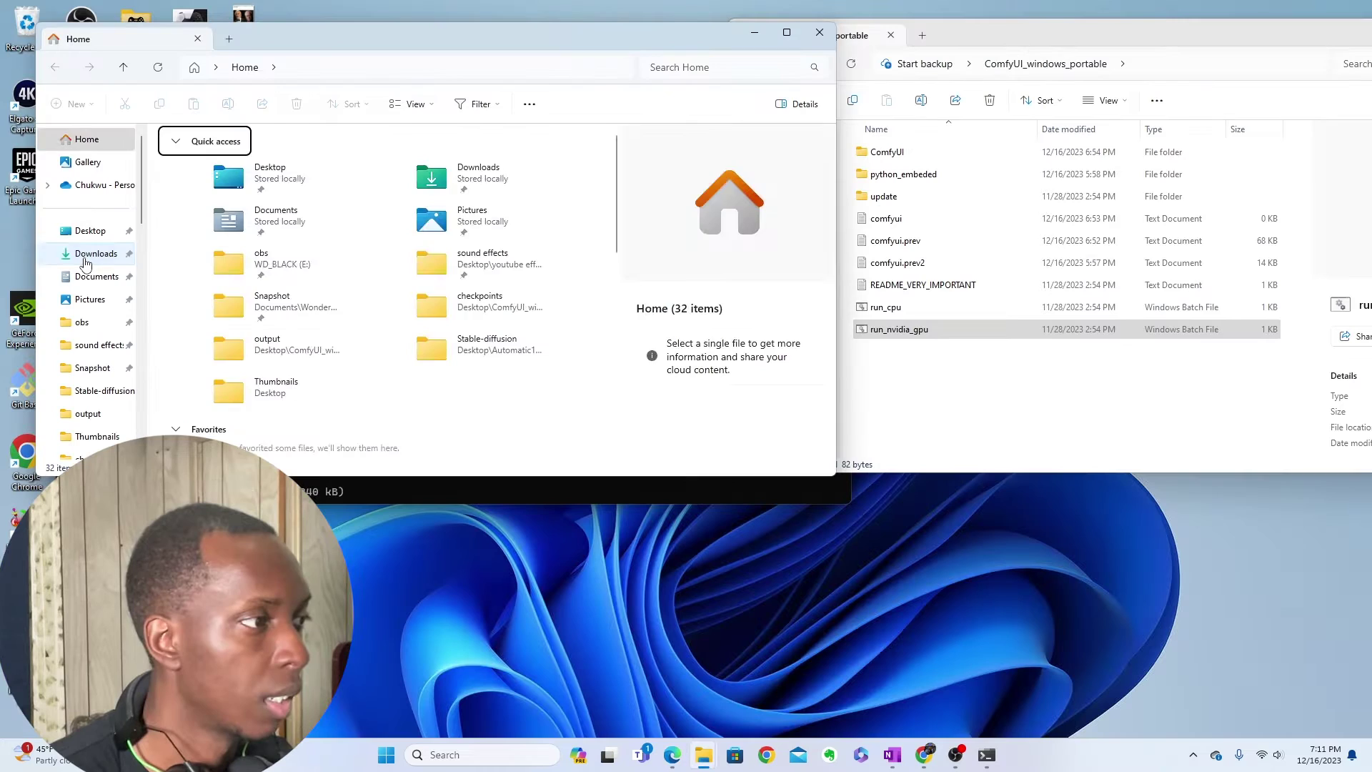
- Move 512-inpainting-ema.safetensors from Downloads into the checkpoints folder under ComfyUI_windows_portable, ComfyUI, models
left_click_drag(484, 41, 406, 26)
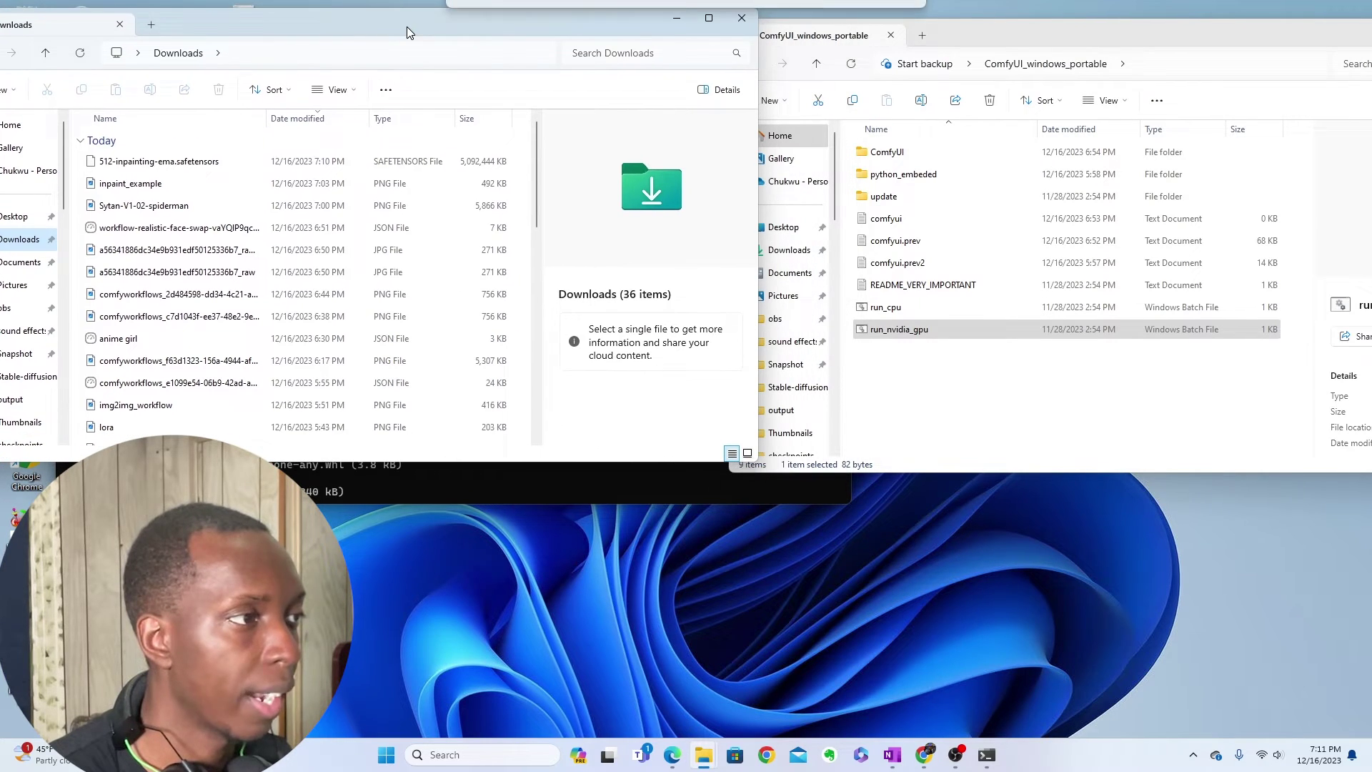
left_click(203, 163)
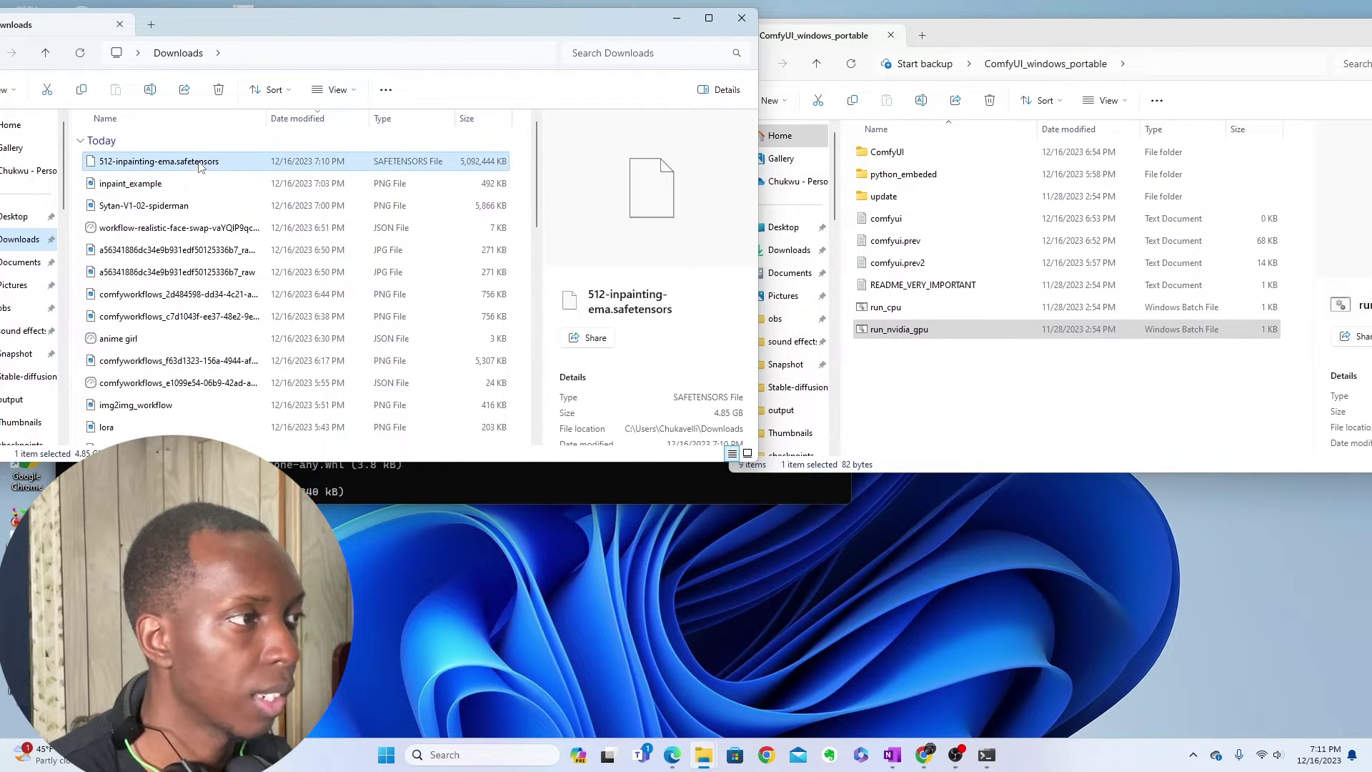
double_click(933, 152)
double_click(886, 329)
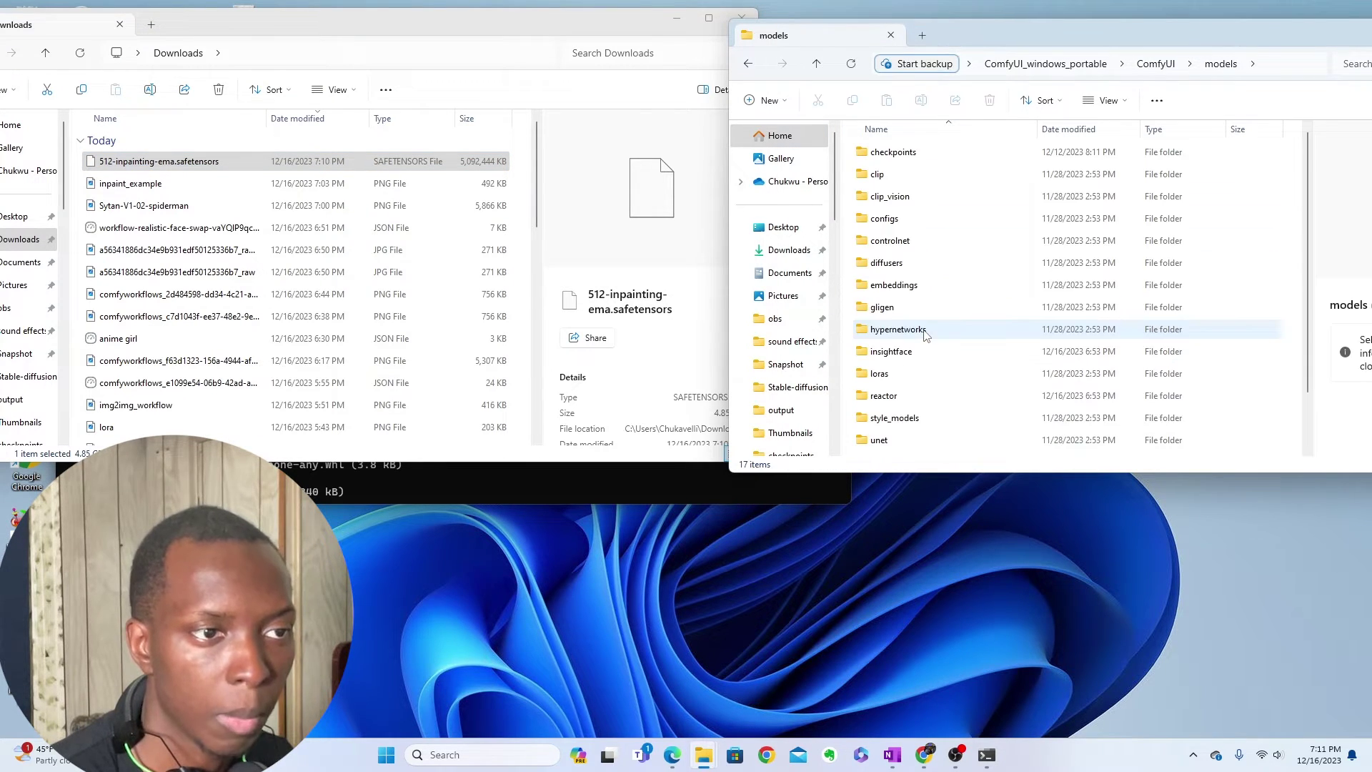
left_click(913, 155)
double_click(912, 153)
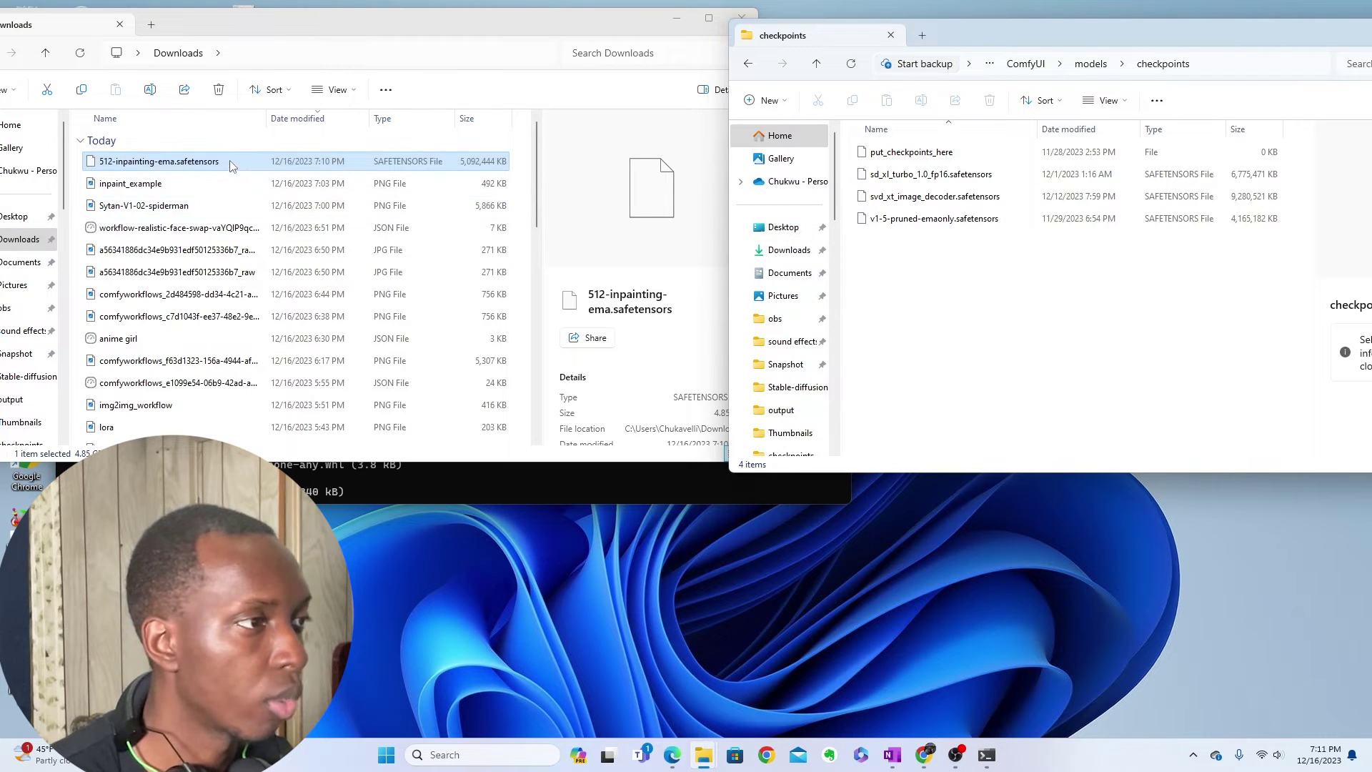
left_click_drag(171, 161, 954, 295)
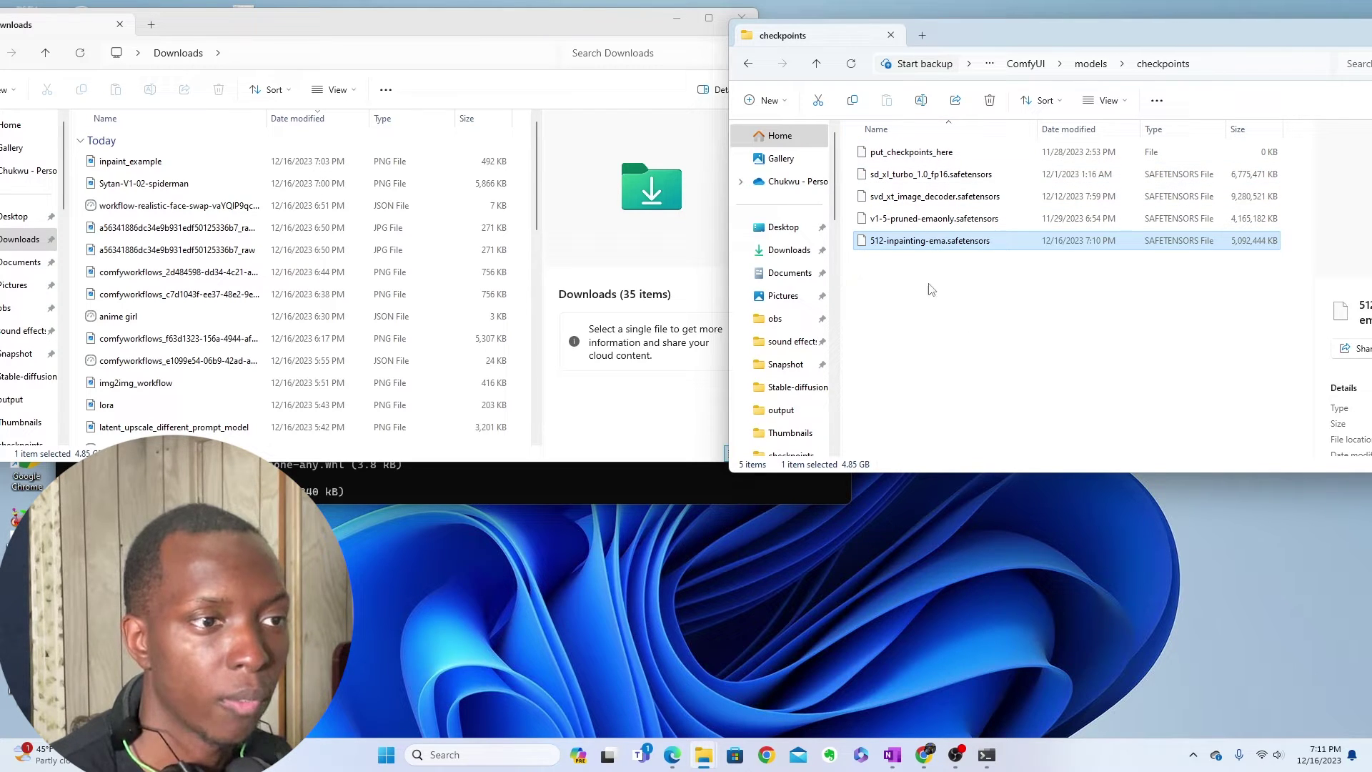
- Return to ComfyUI in Edge, refresh its model lists and choose 512-inpainting-ema.safetensors in the Load Checkpoint node
left_click(672, 754)
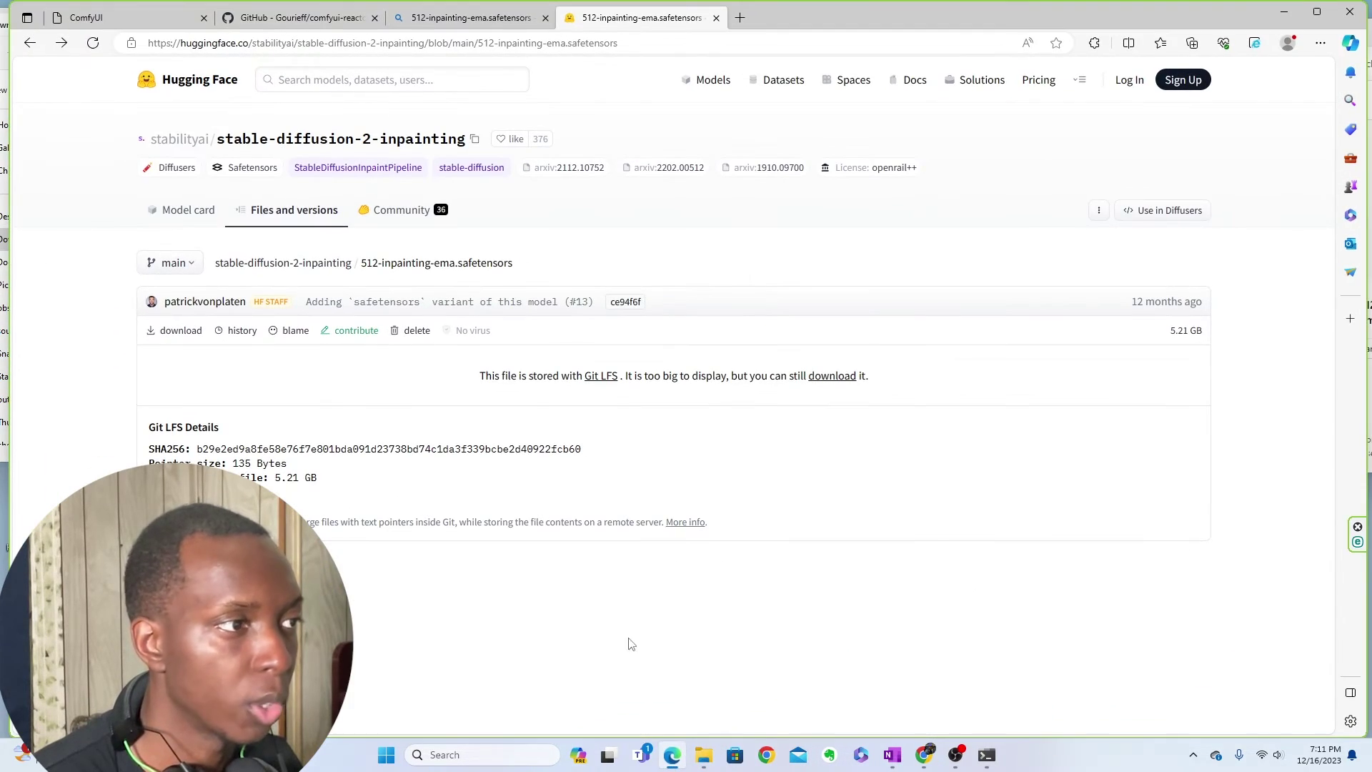
left_click(128, 18)
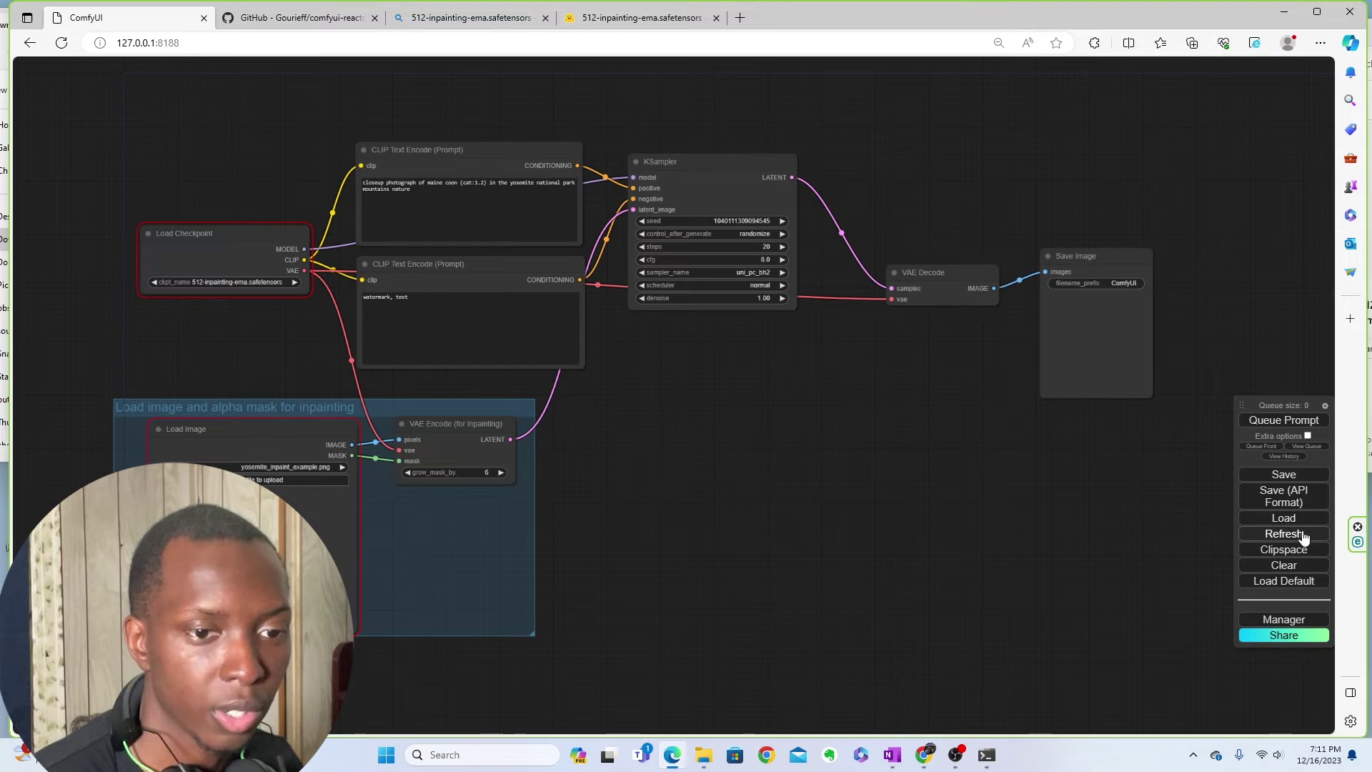
left_click(269, 282)
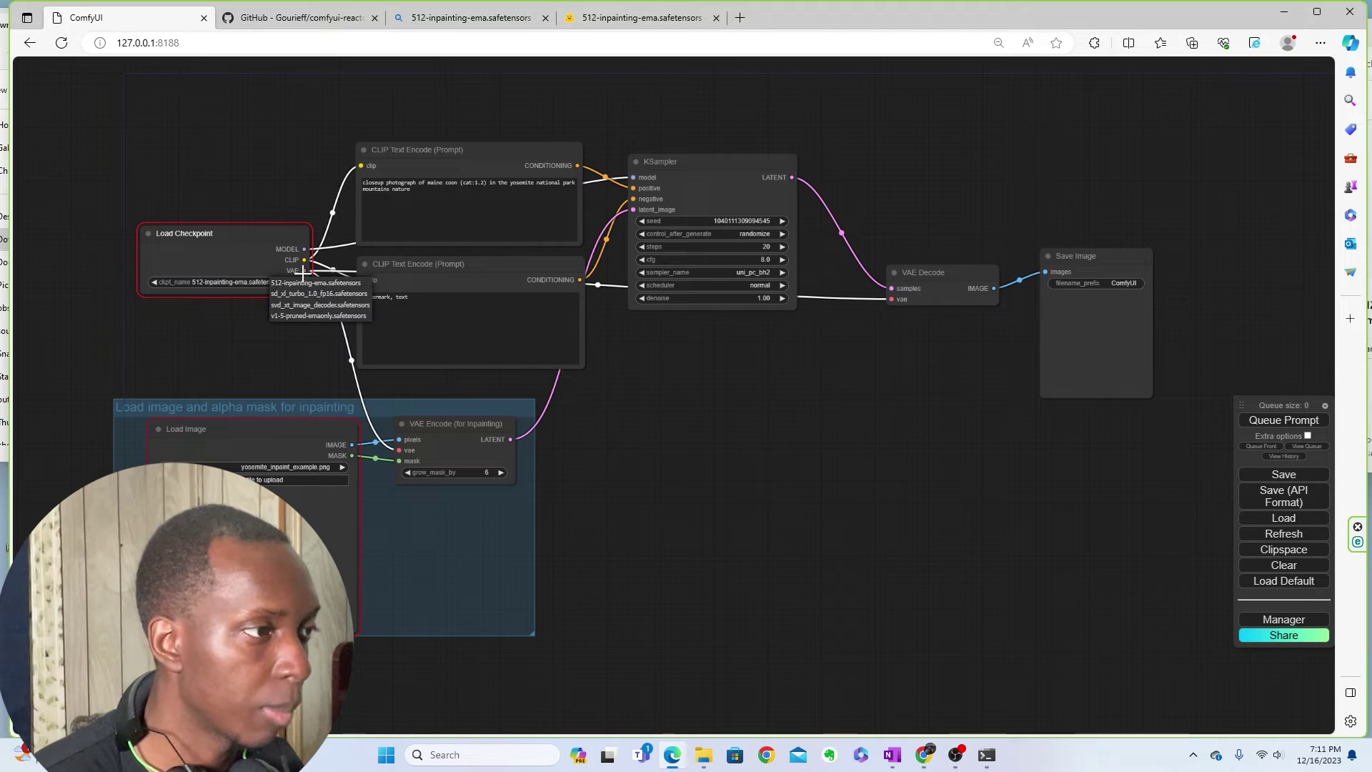
left_click(303, 283)
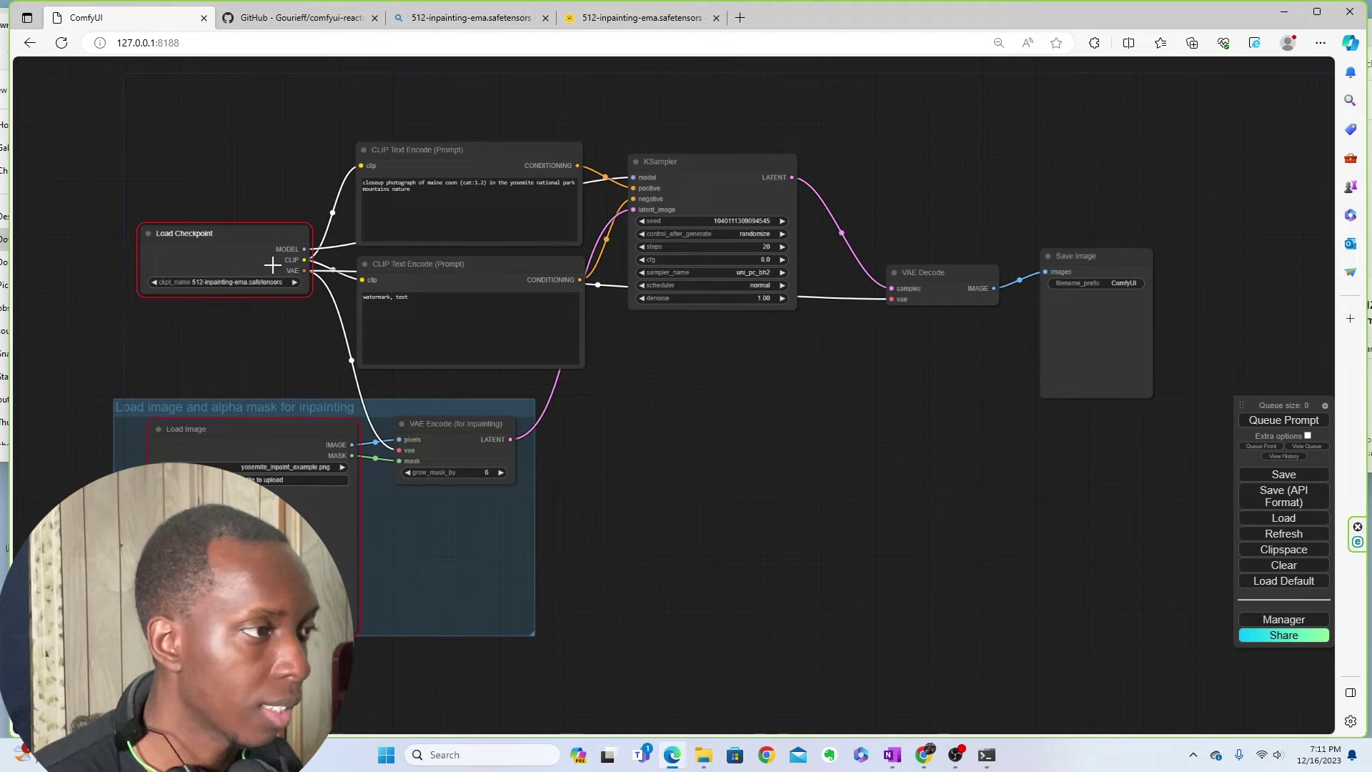
- Try to queue the inpainting workflow's prompt again, review the Load Image entry in the validation message and dismiss it
left_click(1293, 422)
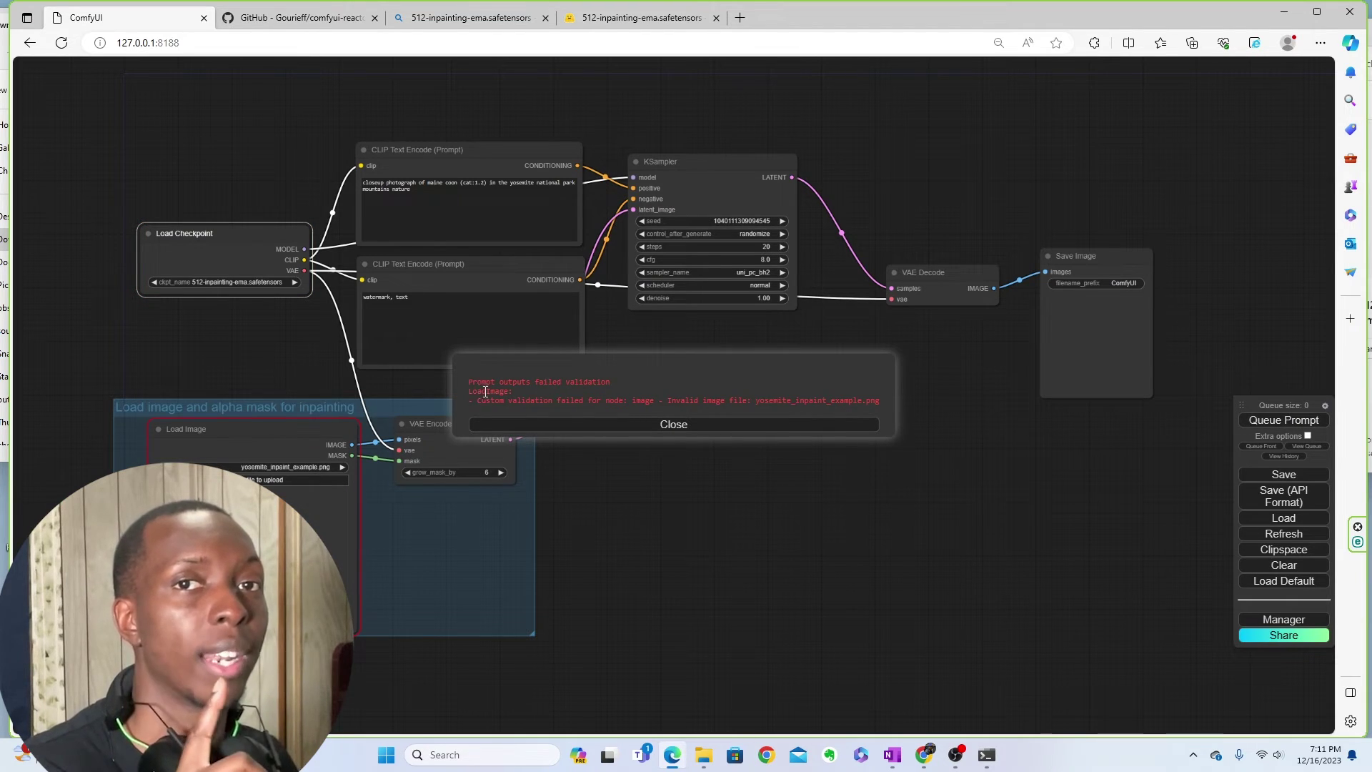
left_click_drag(491, 403, 699, 402)
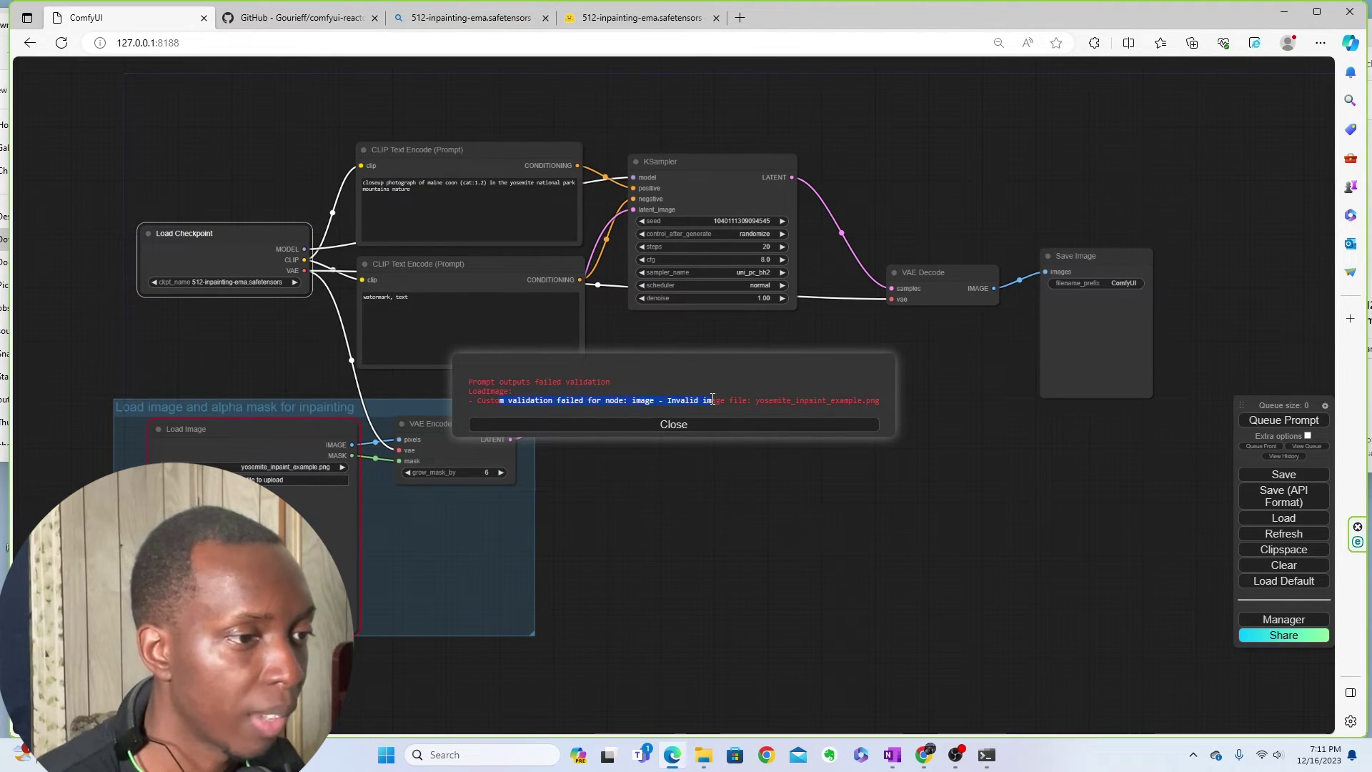
left_click(677, 426)
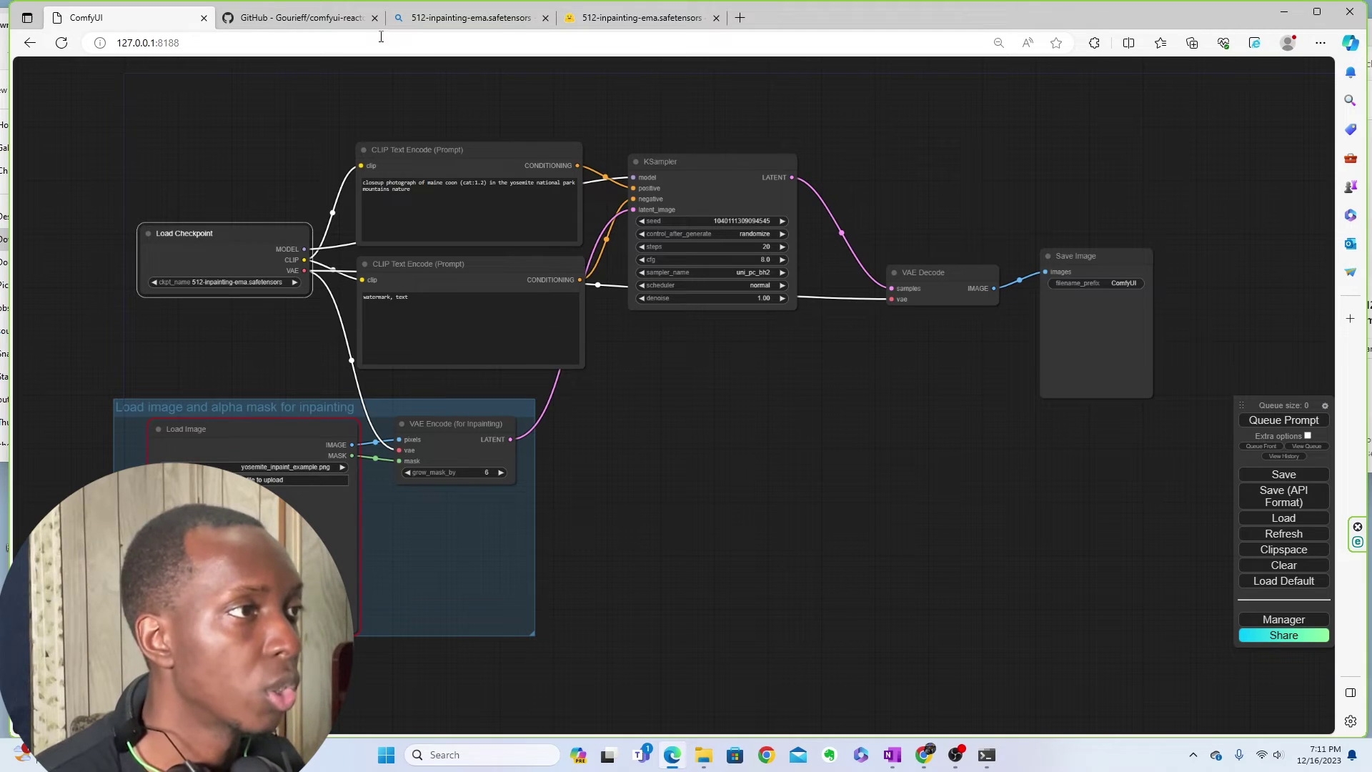
- Switch to the GitHub inpaint examples page in Chrome and save the example input image as yosemite_inpaint_example in Downloads
left_click(1283, 12)
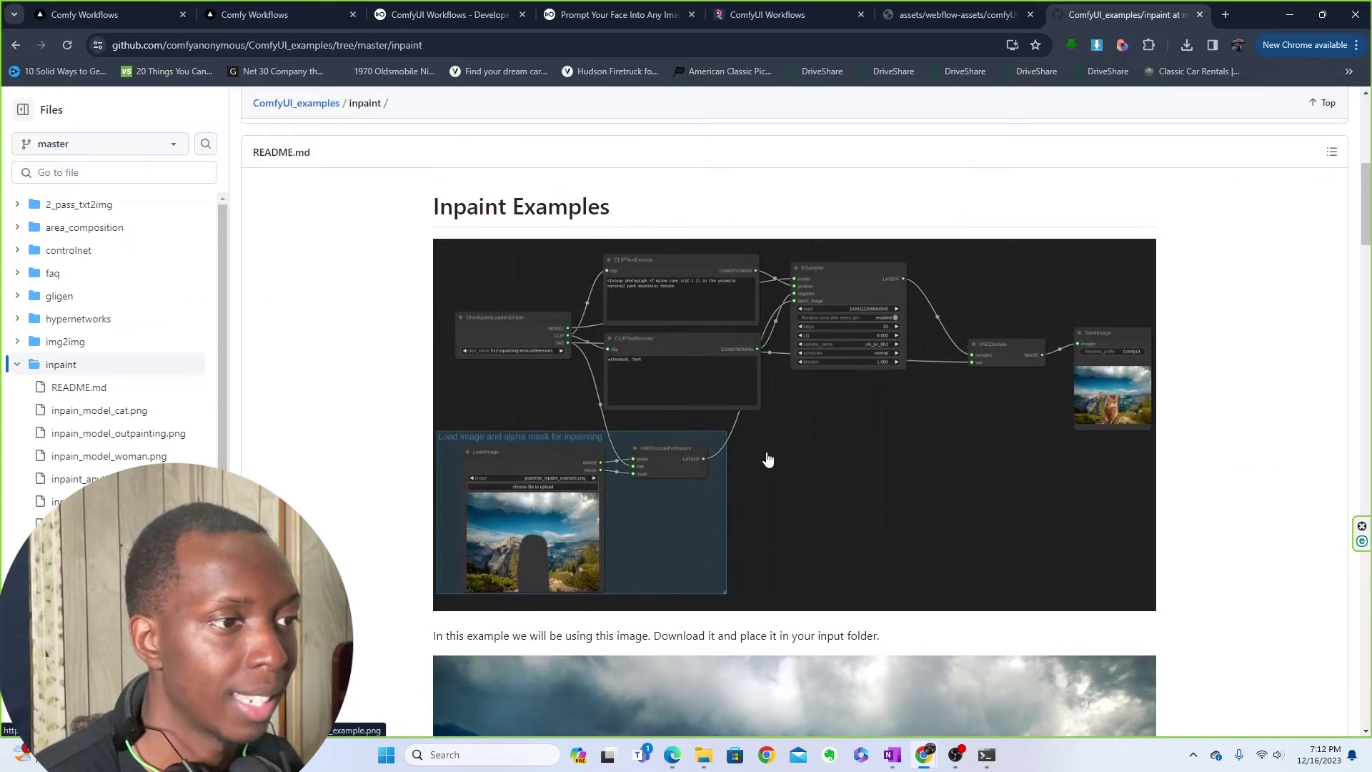
scroll(765, 460, "down", 5)
right_click(709, 397)
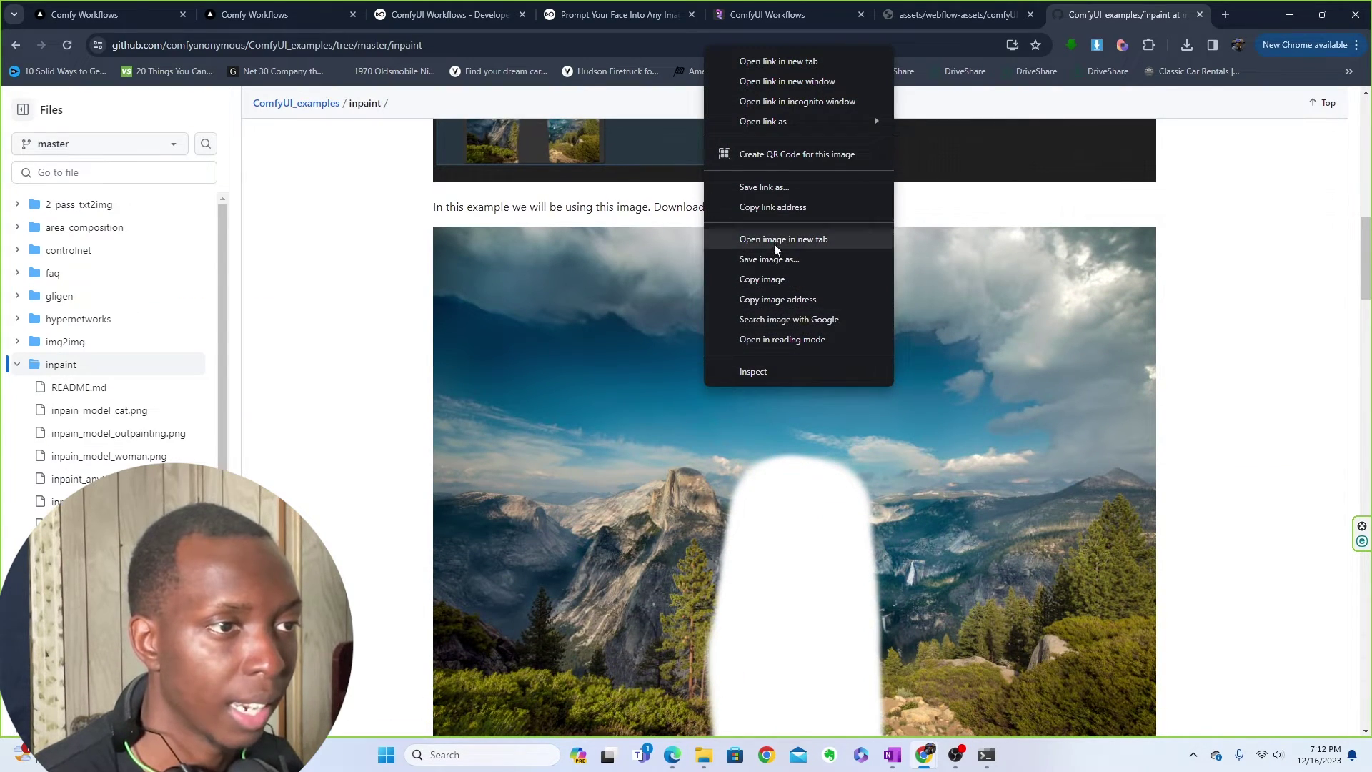
left_click(793, 258)
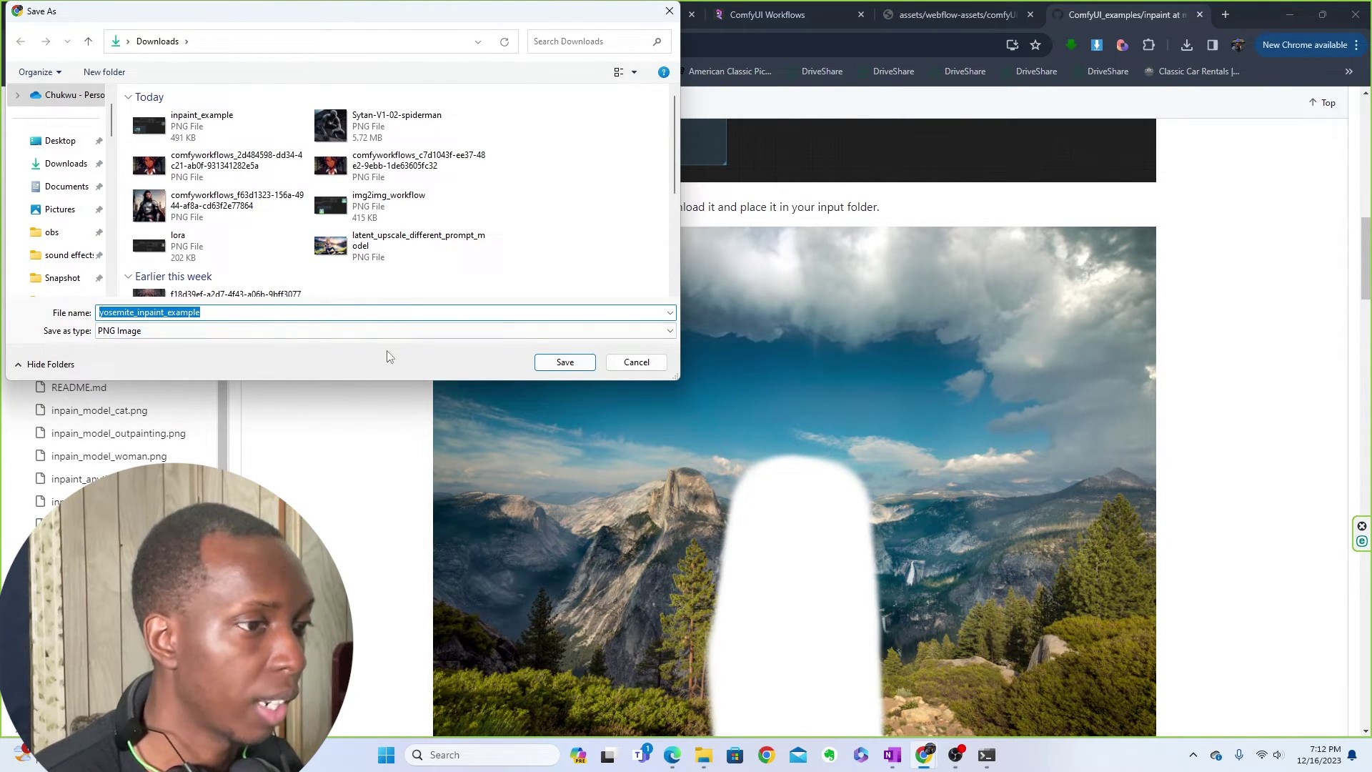
left_click(565, 361)
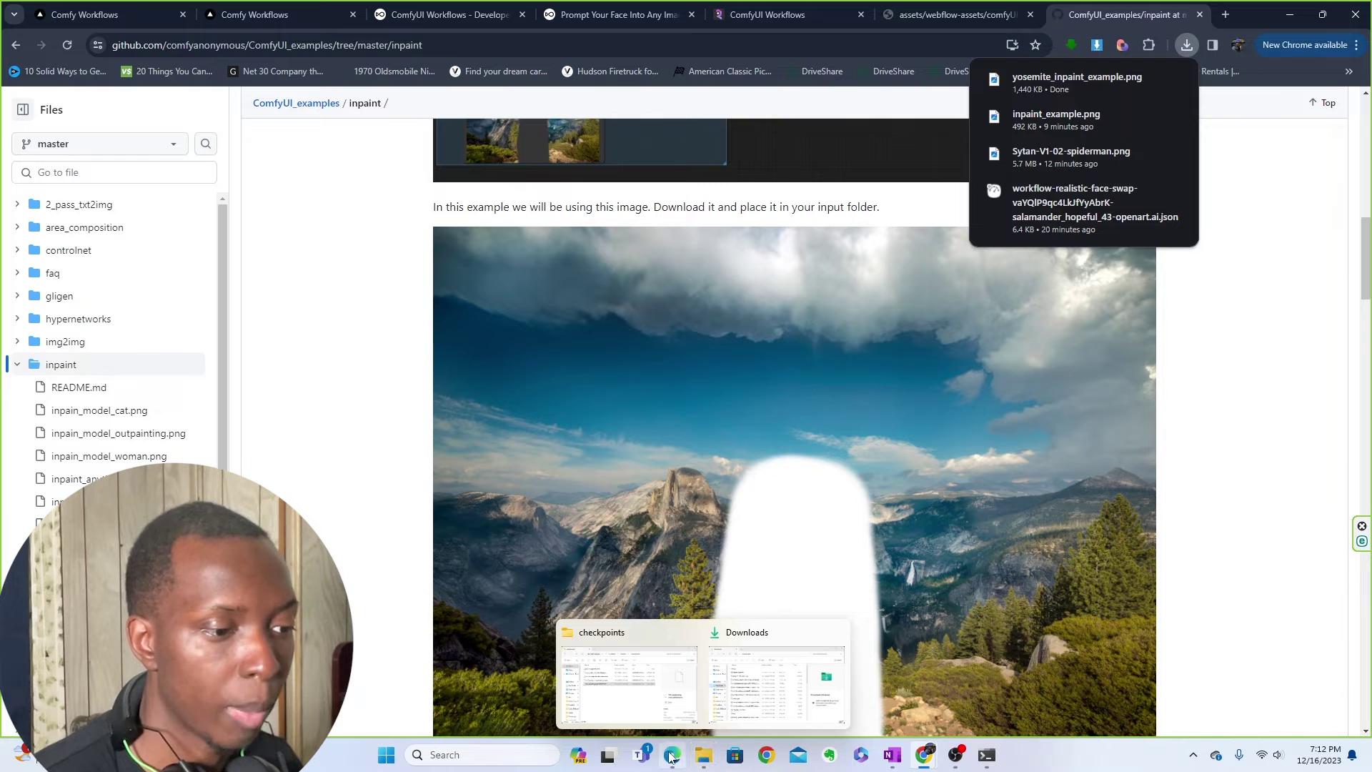
- Return to ComfyUI in Edge and upload yosemite_inpaint_example.png into the Load Image node
left_click(672, 754)
left_click(289, 480)
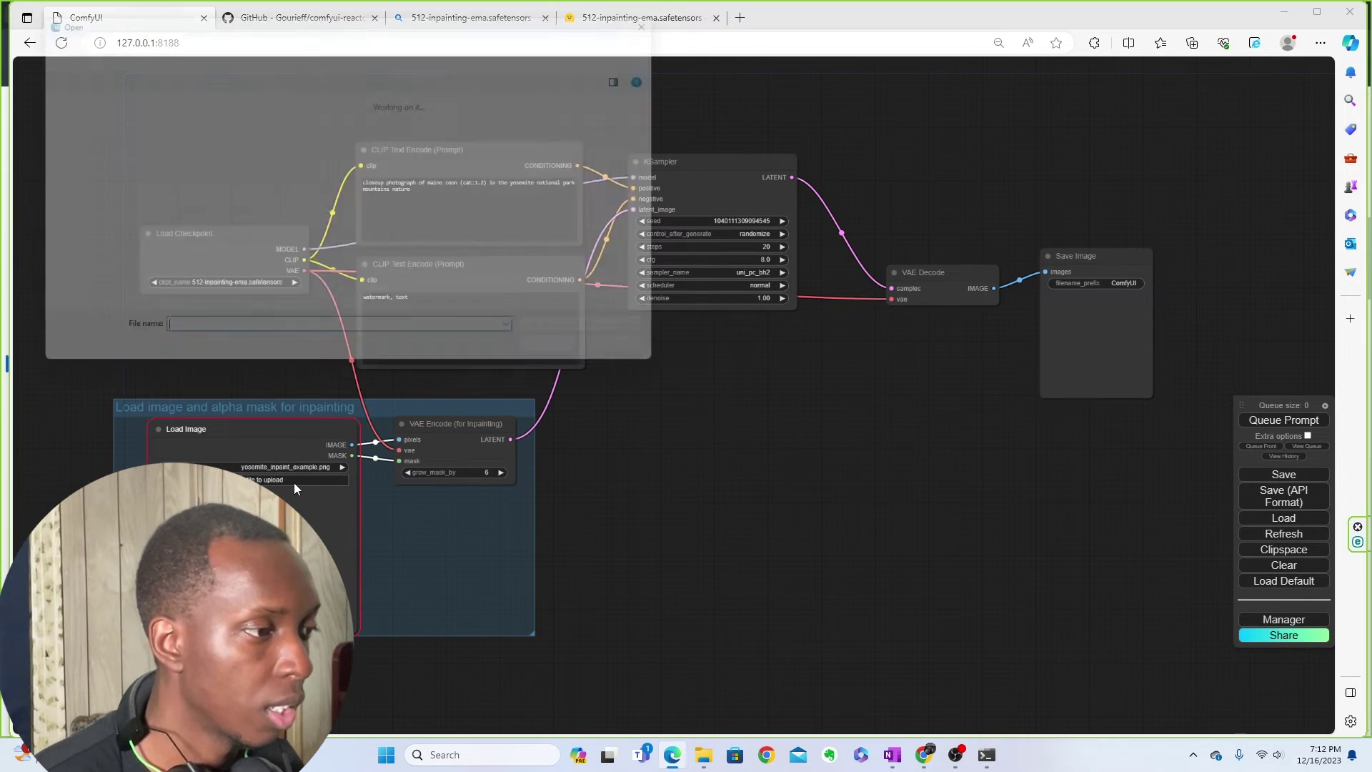
double_click(231, 130)
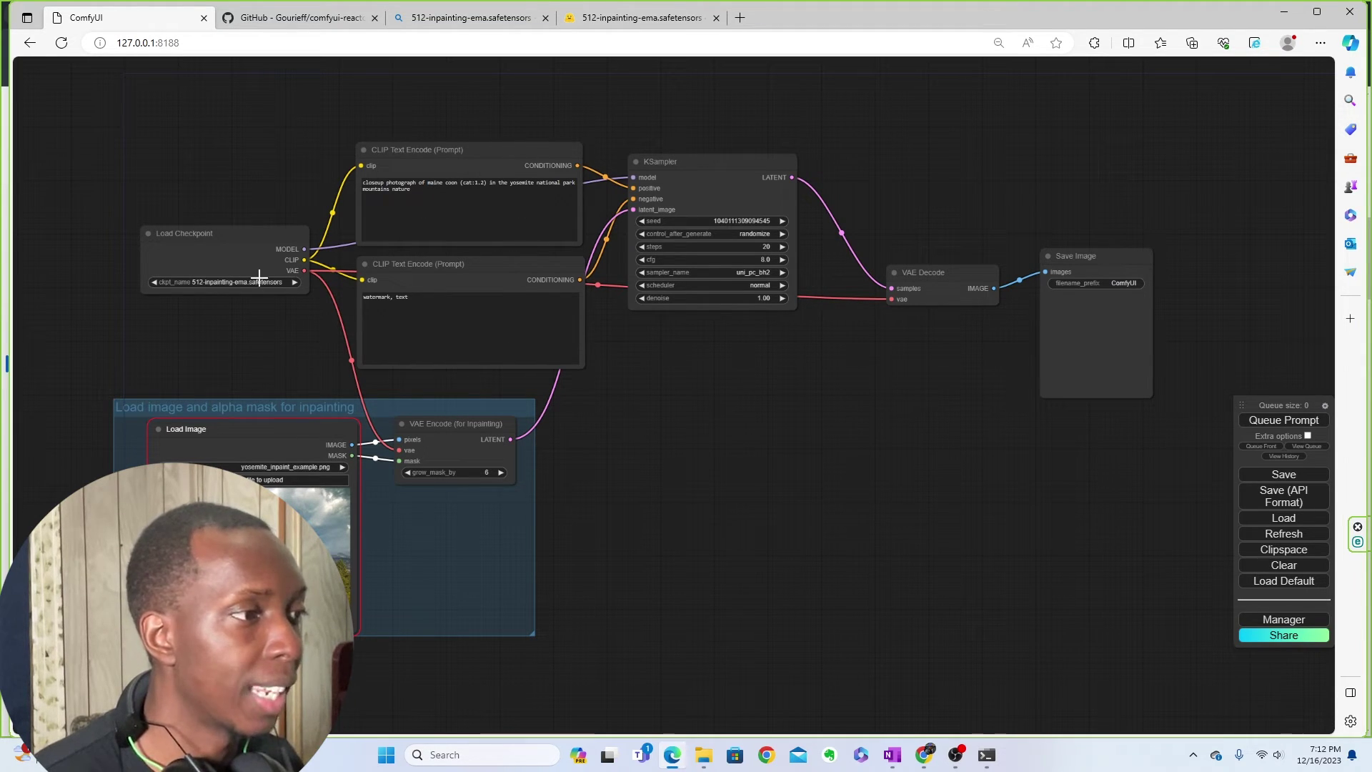
- Queue the inpainting workflow's prompt and inspect the generated picture in the Save Image node
left_click_drag(700, 435, 664, 483)
scroll(368, 312, "up", 6)
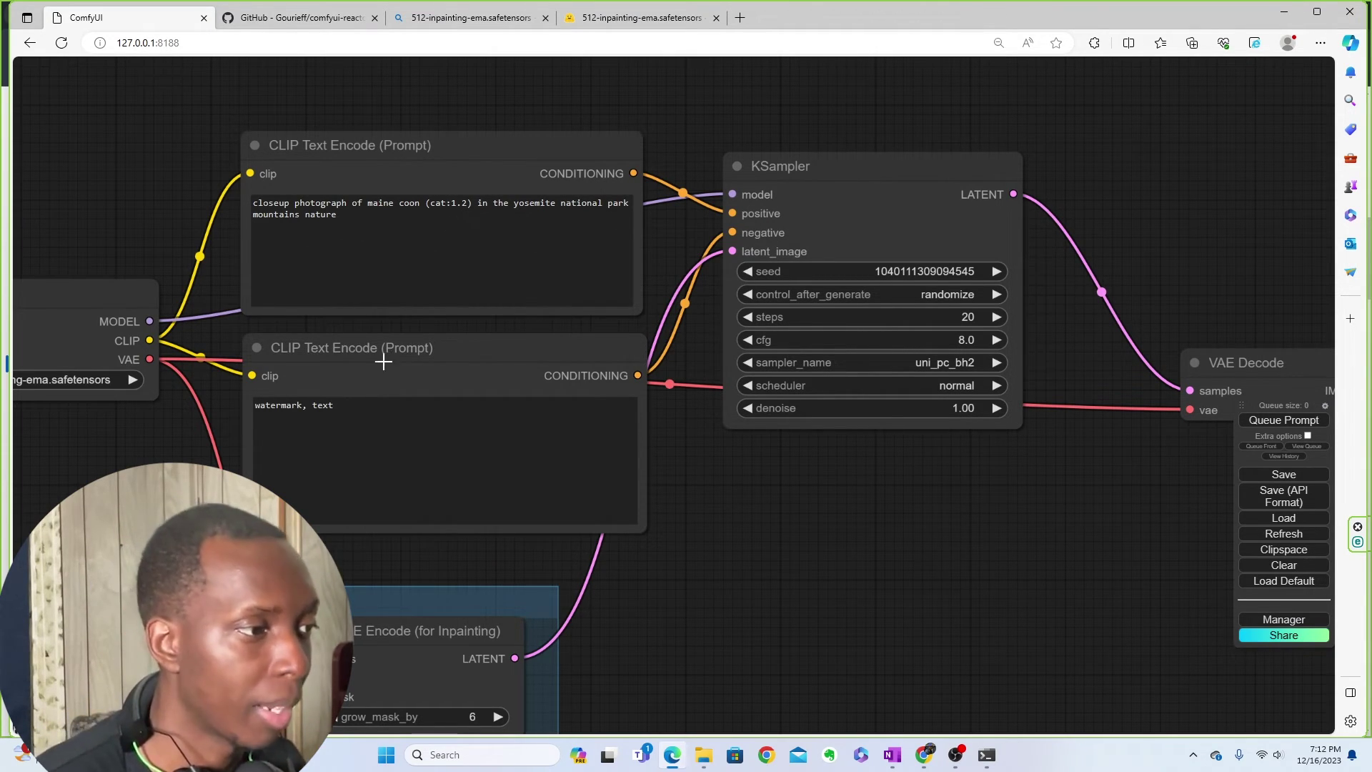
scroll(878, 489, "down", 5)
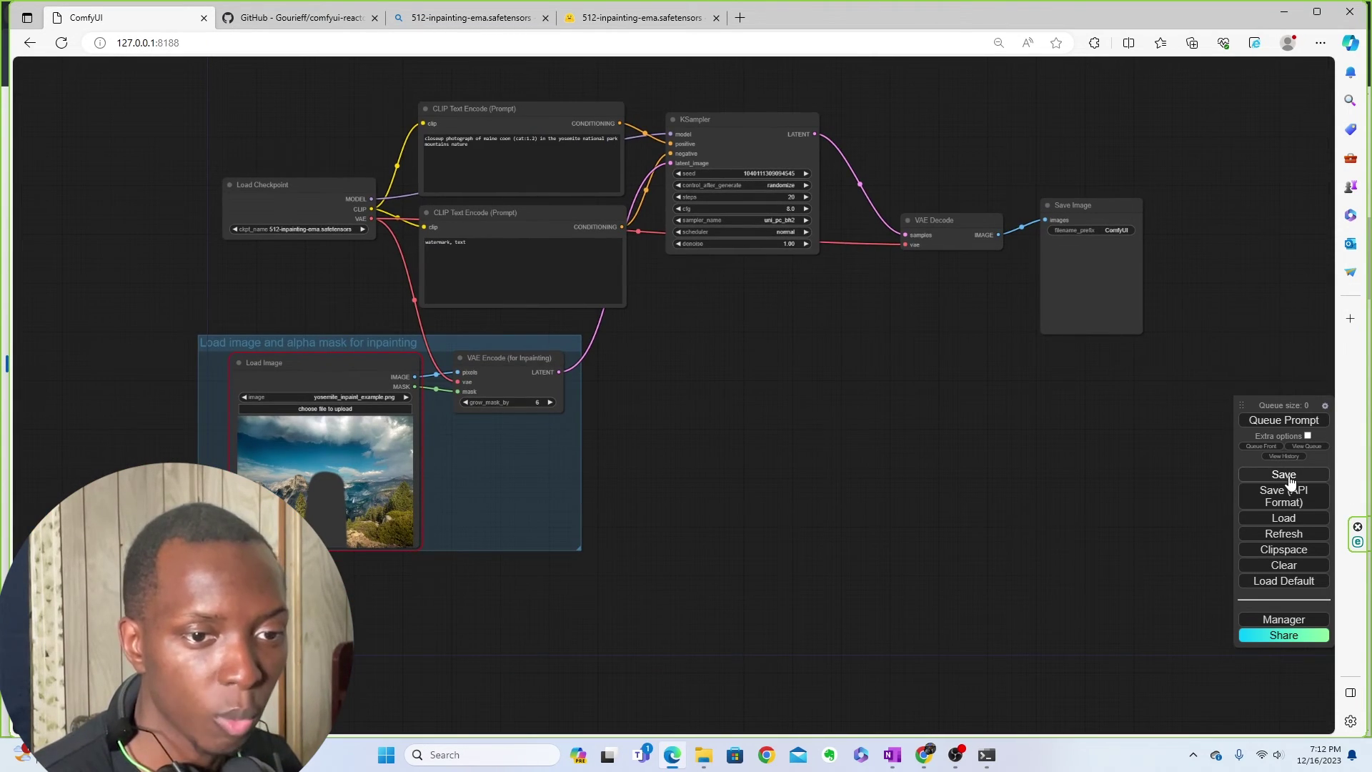
left_click(1272, 420)
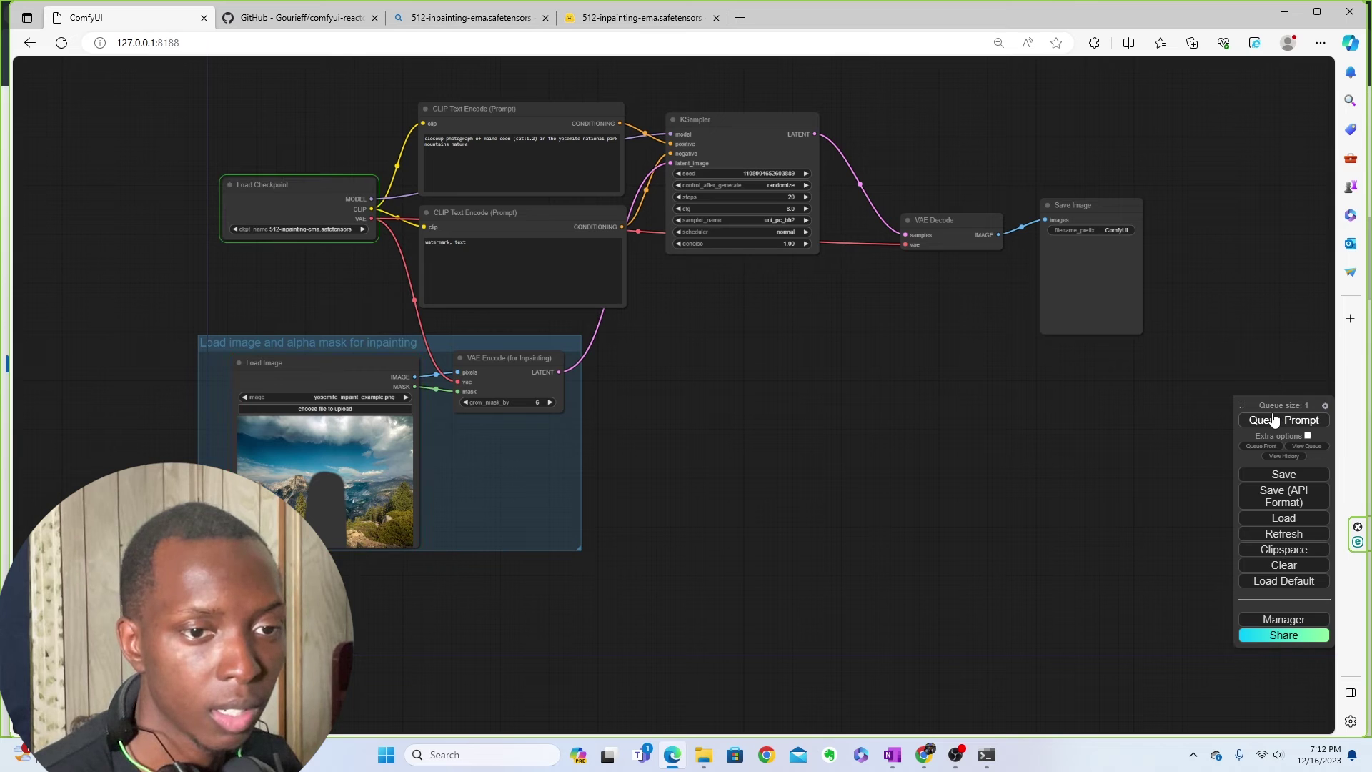
scroll(984, 397, "up", 10)
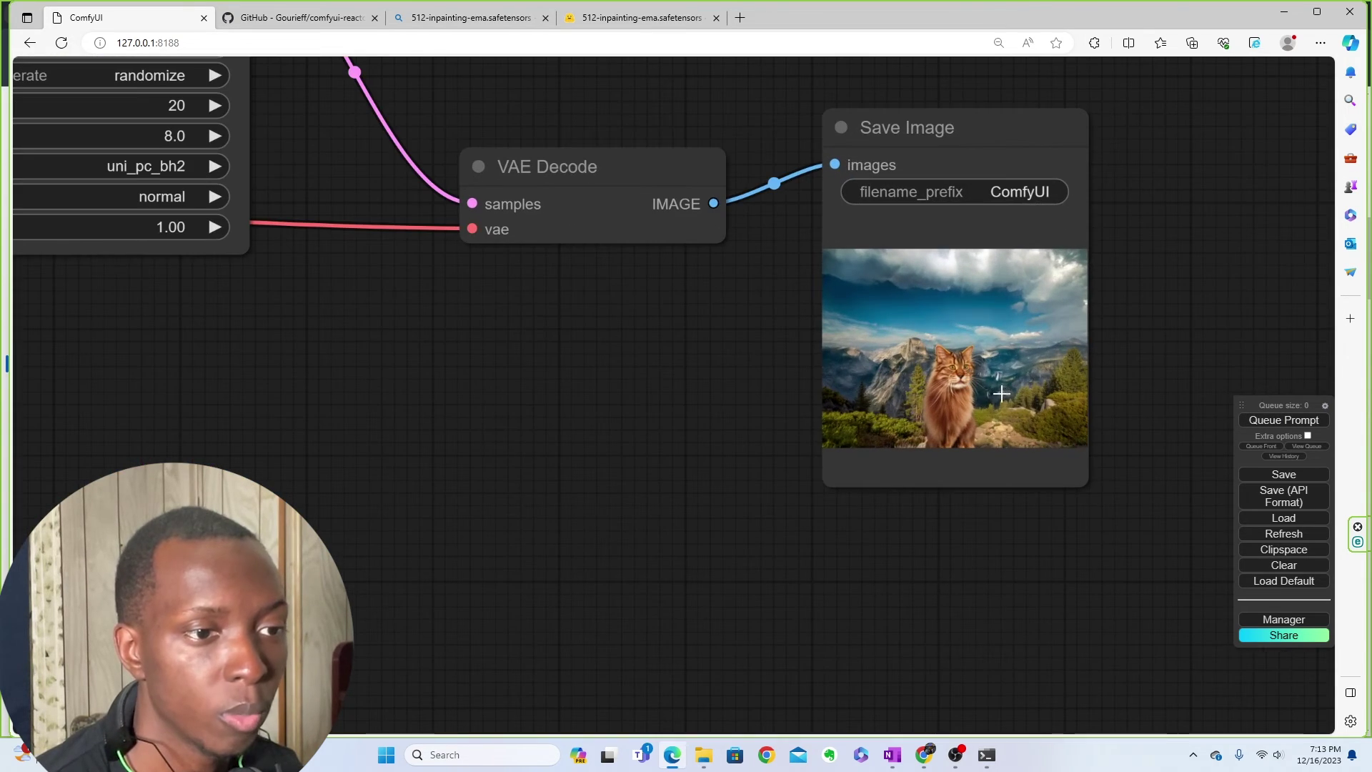
left_click_drag(1201, 289, 1064, 376)
scroll(950, 373, "down", 2)
scroll(950, 372, "down", 1)
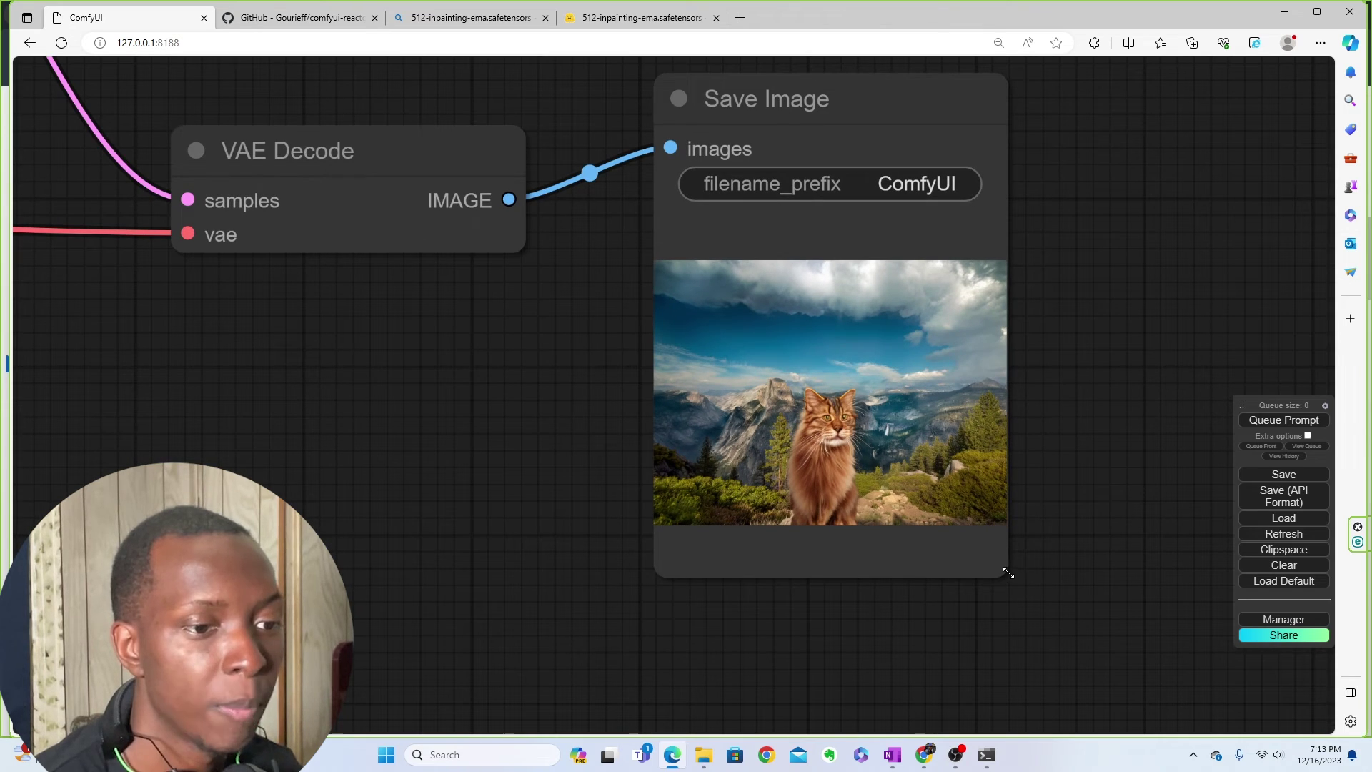
- Enlarge the Save Image node in both directions for a bigger preview of the inpainted picture
left_click_drag(1008, 573, 1306, 712)
scroll(978, 543, "down", 5)
left_click_drag(645, 513, 577, 450)
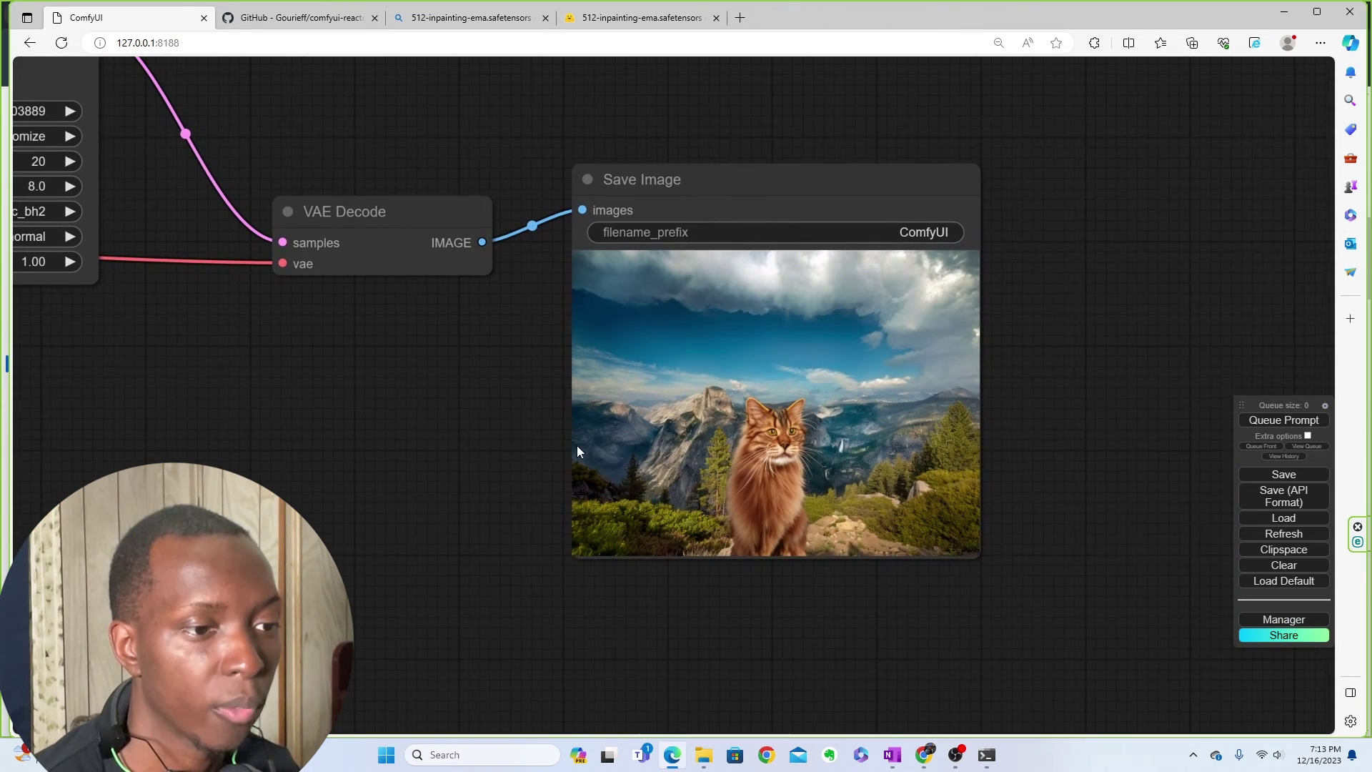
left_click_drag(978, 551, 1305, 711)
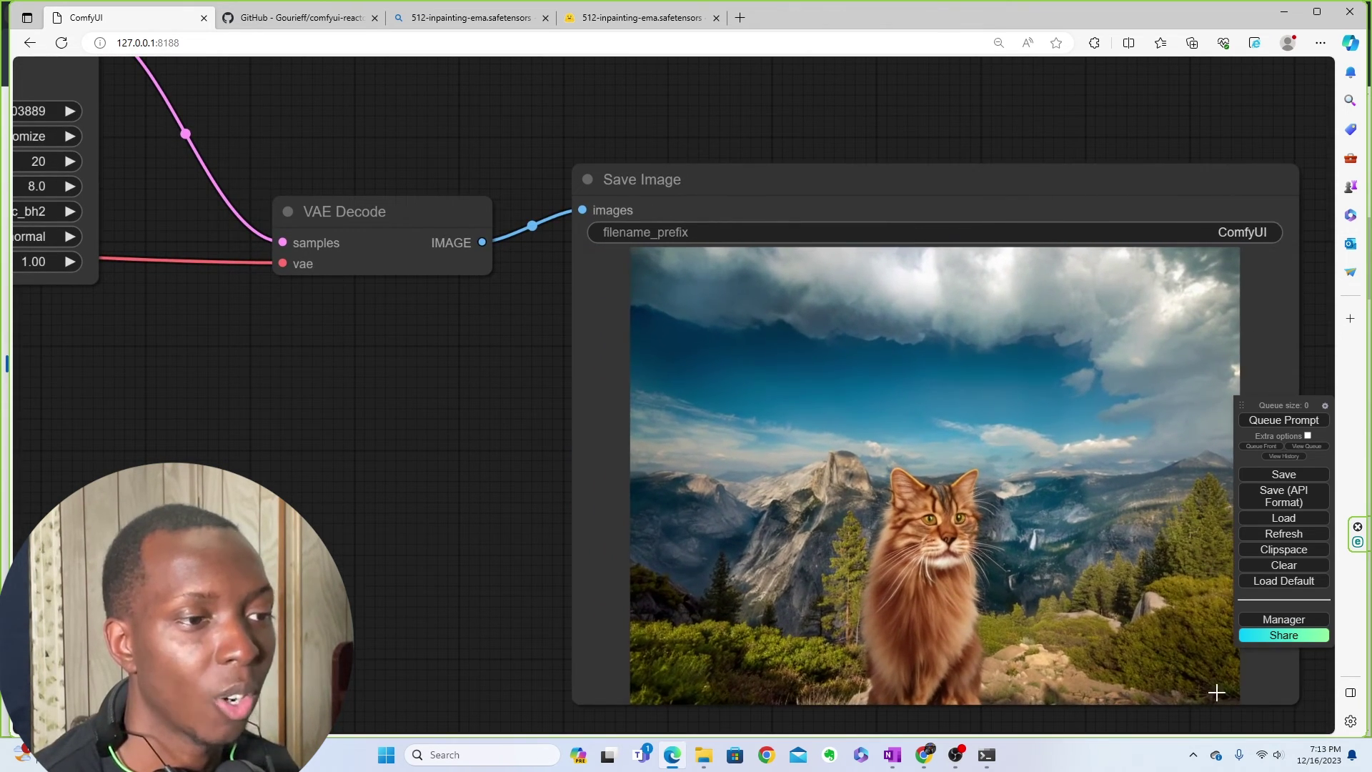
scroll(402, 494, "down", 7)
left_click_drag(366, 494, 505, 470)
scroll(426, 456, "down", 3)
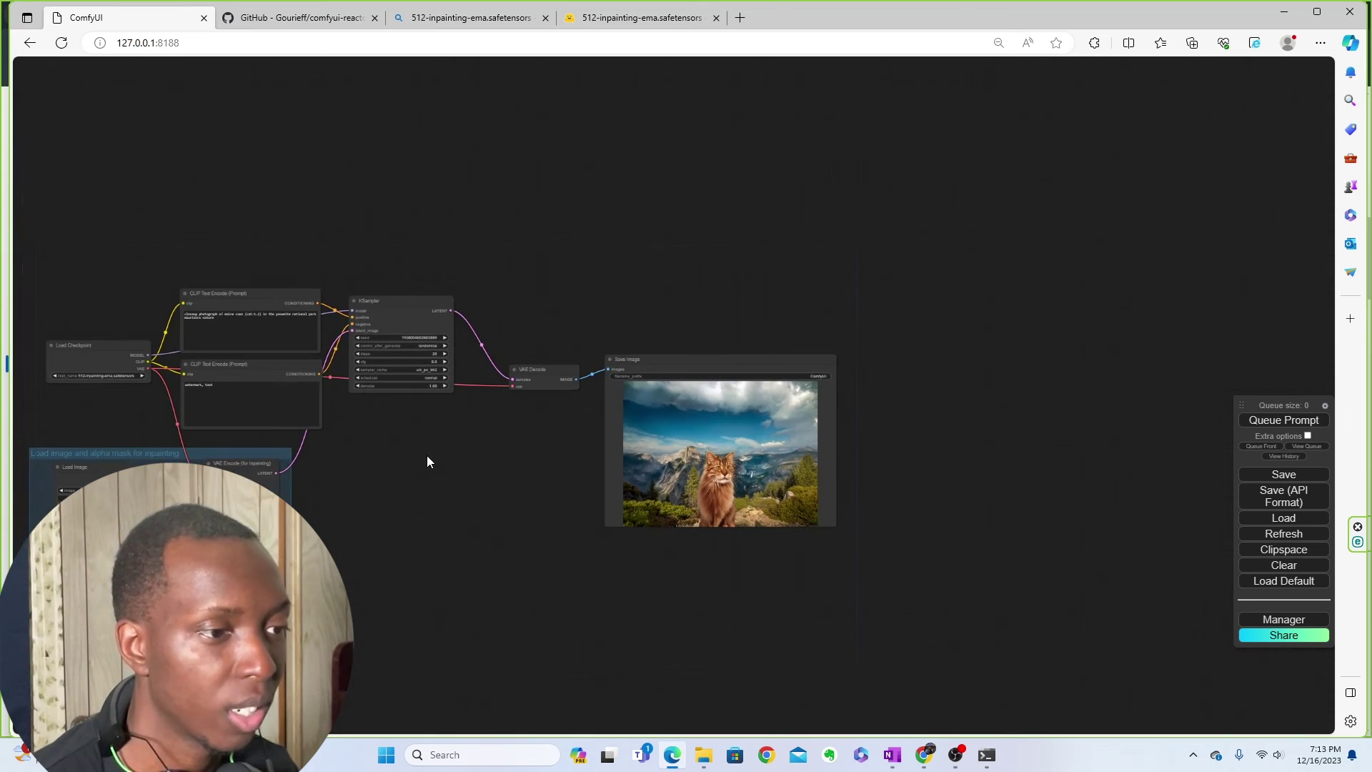